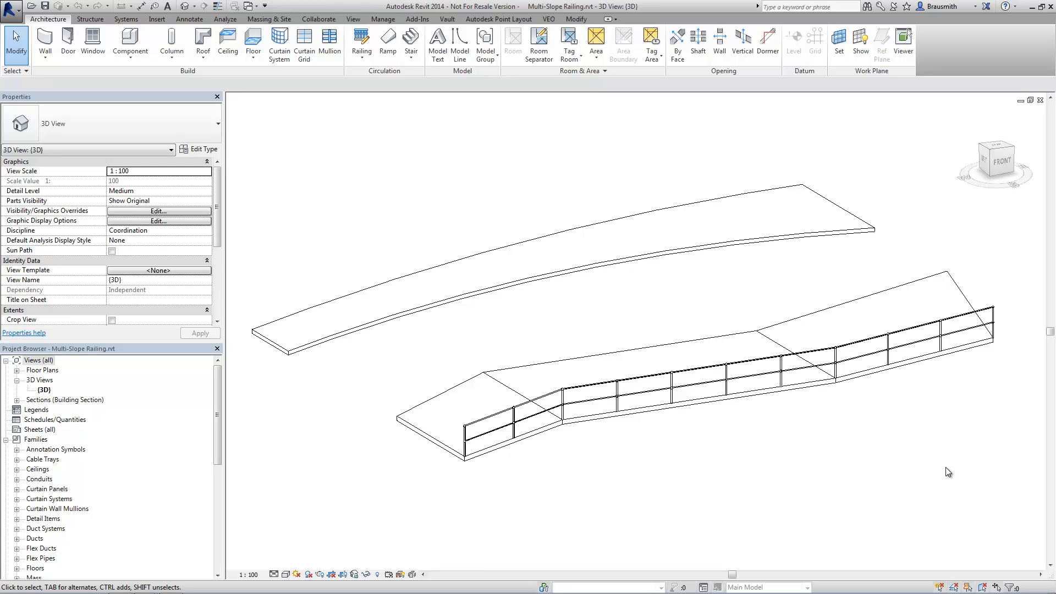
Examine the multi-slope ramp with its railing and the curved roof from several angles.
middle_click_drag(627, 513, 561, 438, "shift")
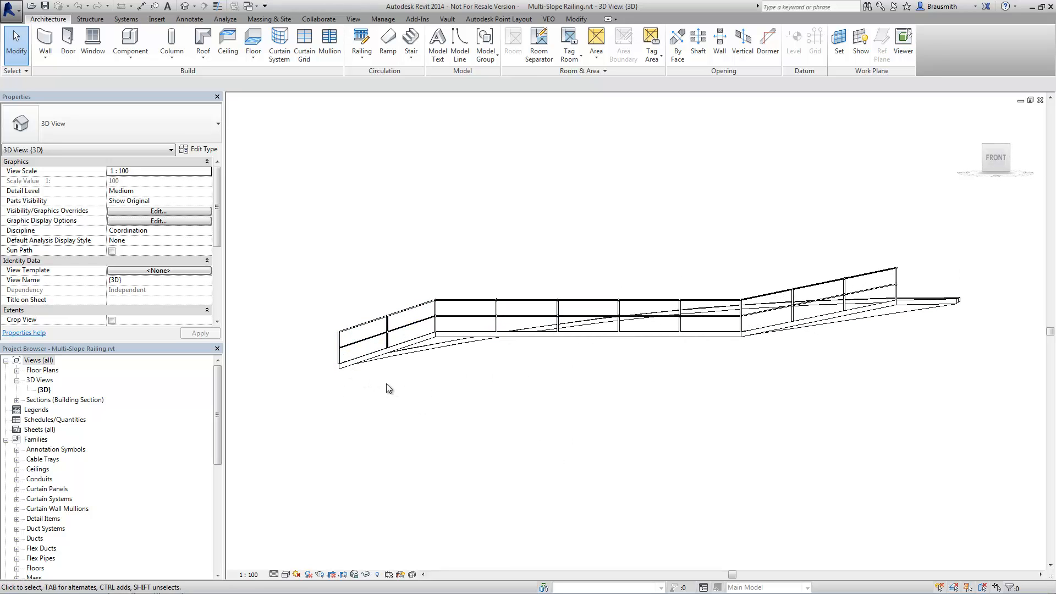
middle_click_drag(390, 389, 447, 472, "shift")
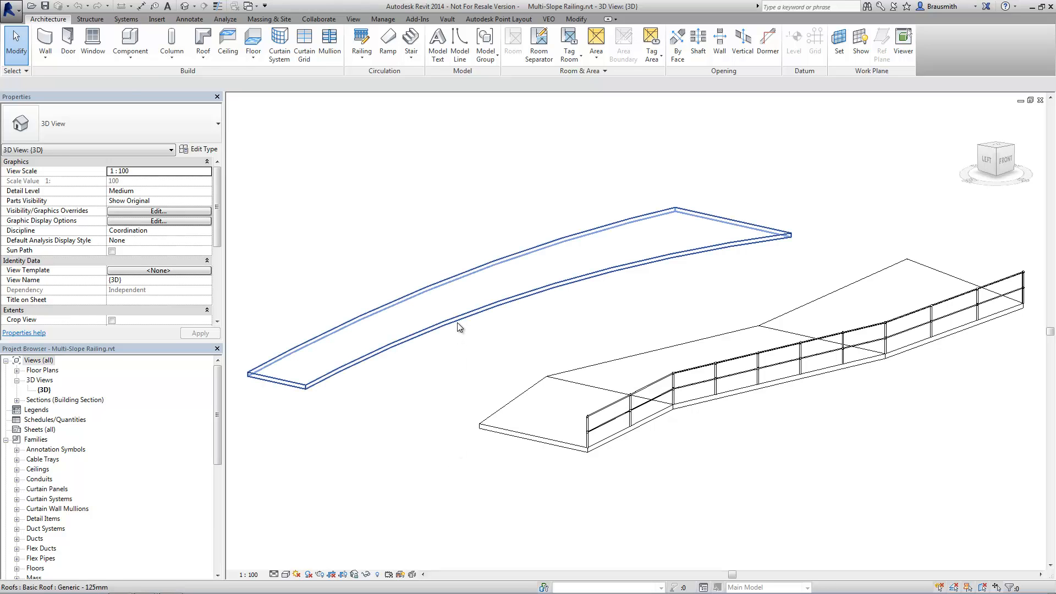
left_click(676, 246)
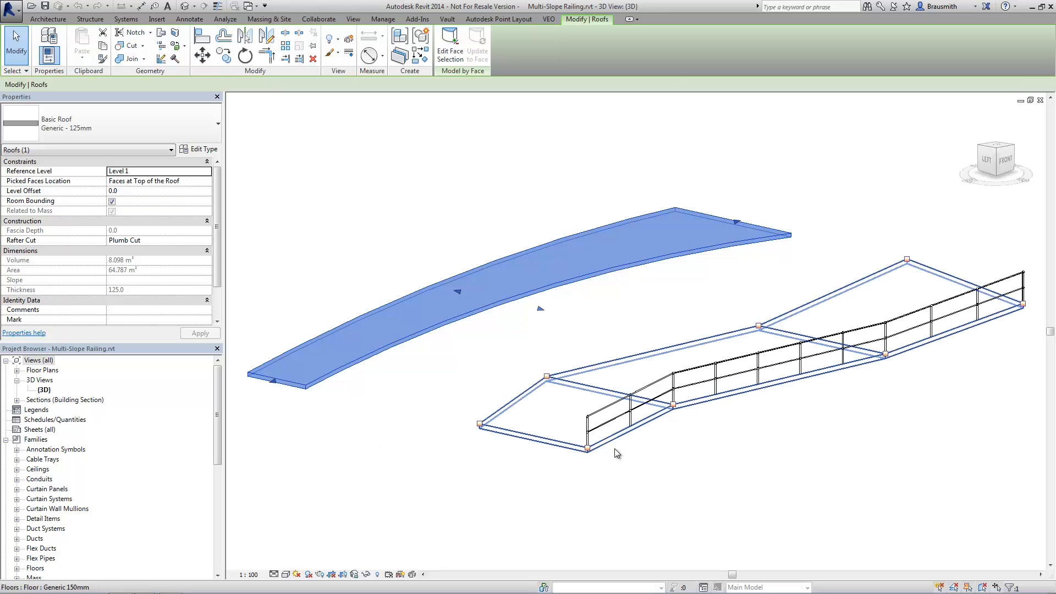
middle_click_drag(681, 455, 646, 447, "shift")
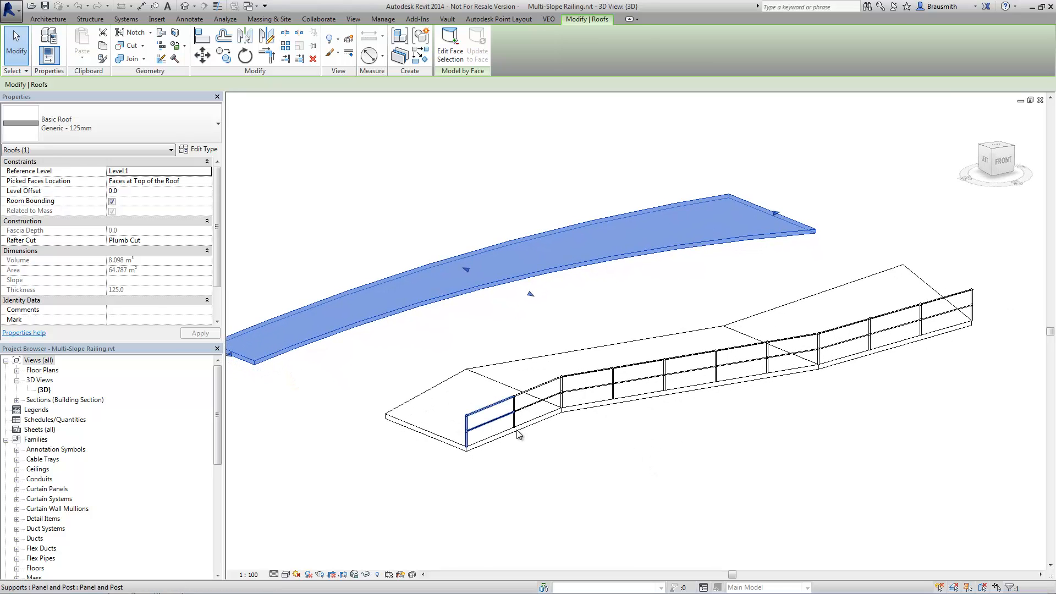
Inspect the railing's components, from the first panel-and-post unit to the single post at the ramp's far end.
left_click(529, 448)
scroll(520, 437, "up", 1)
scroll(520, 437, "up", 3)
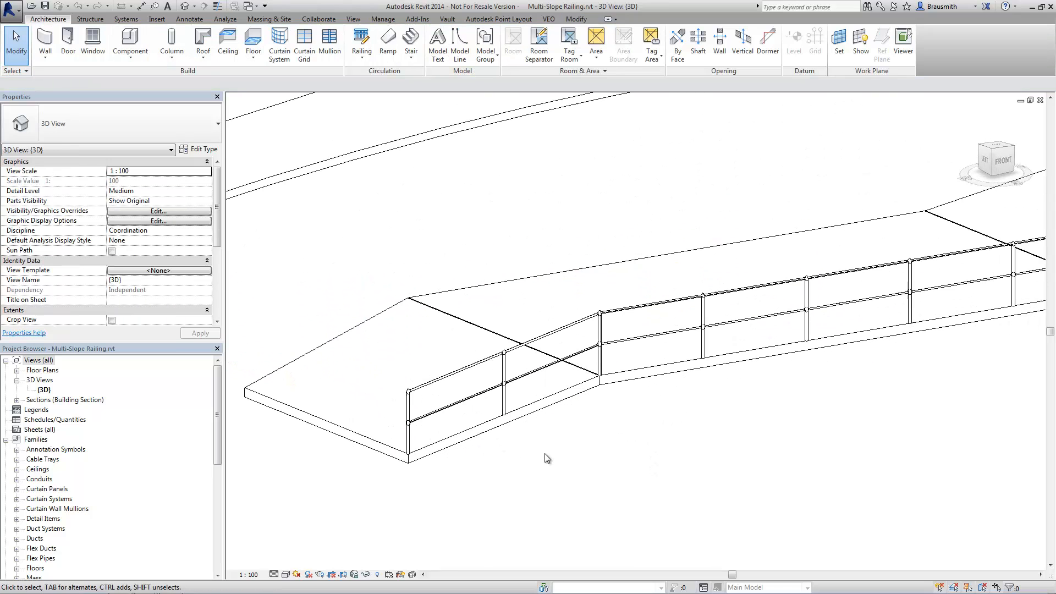
left_click(458, 404)
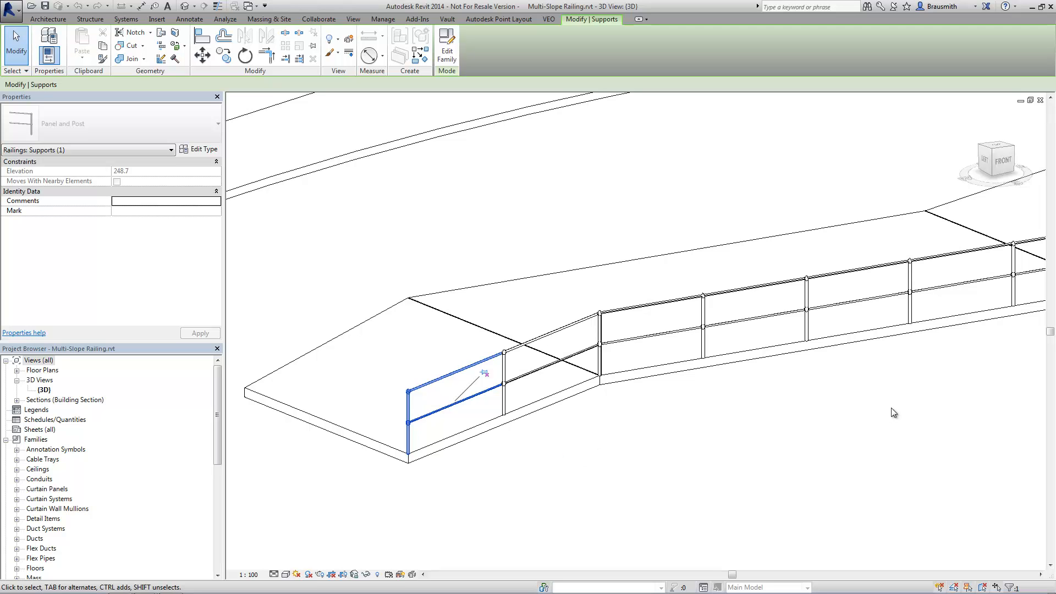
middle_click_drag(896, 387, 422, 474)
middle_click_drag(889, 363, 637, 435)
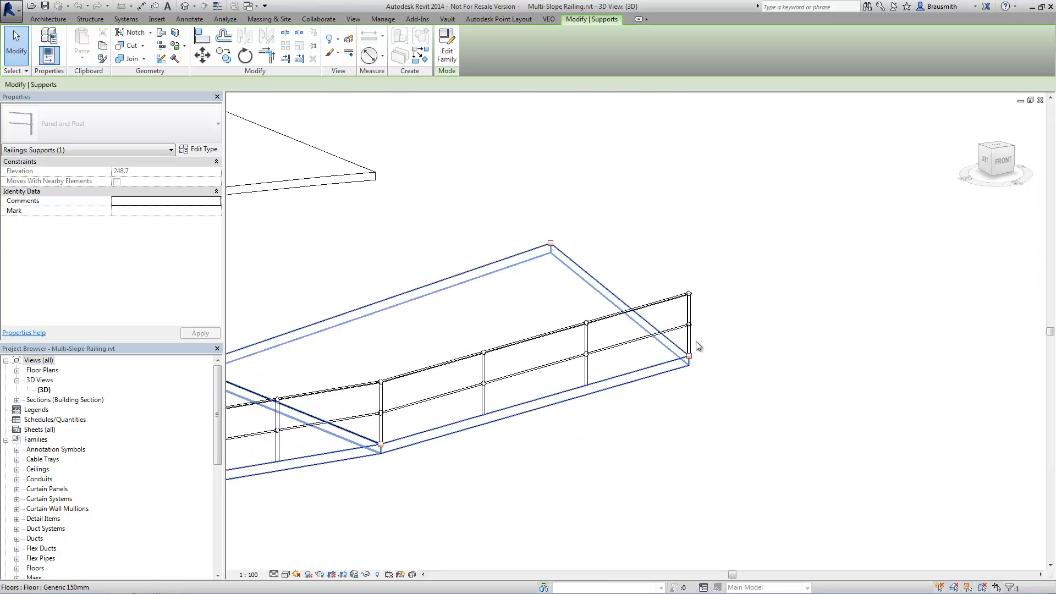
scroll(696, 338, "up", 2)
left_click(687, 338)
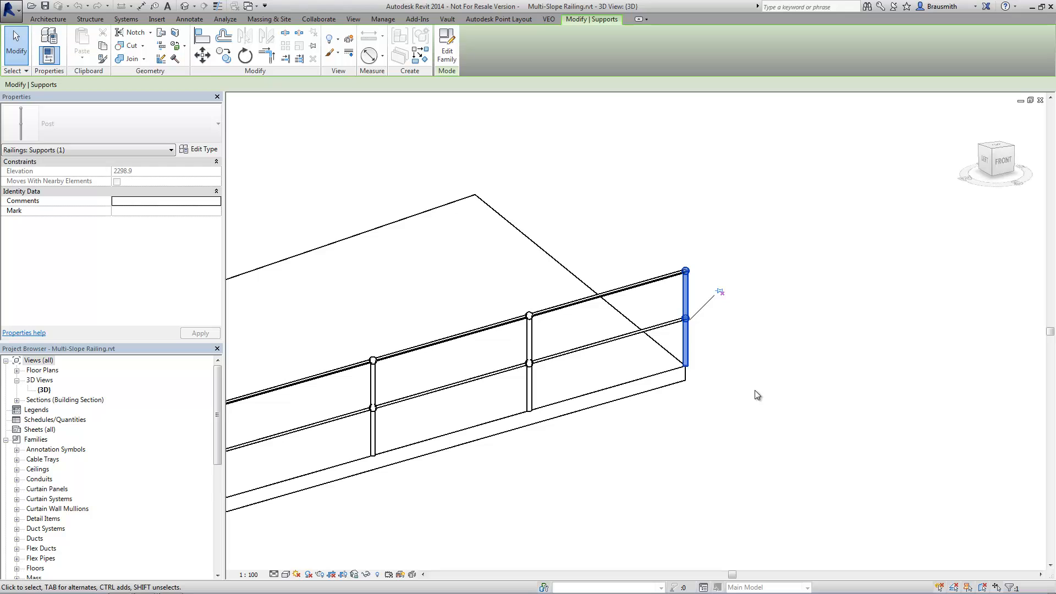
middle_click_drag(503, 453, 913, 350)
middle_click_drag(653, 424, 844, 368)
mouse_move(713, 383)
middle_mouse_down()
mouse_move(803, 367)
mouse_move(729, 361)
mouse_move(686, 404)
mouse_move(632, 424)
middle_mouse_up()
scroll(635, 428, "down", 1)
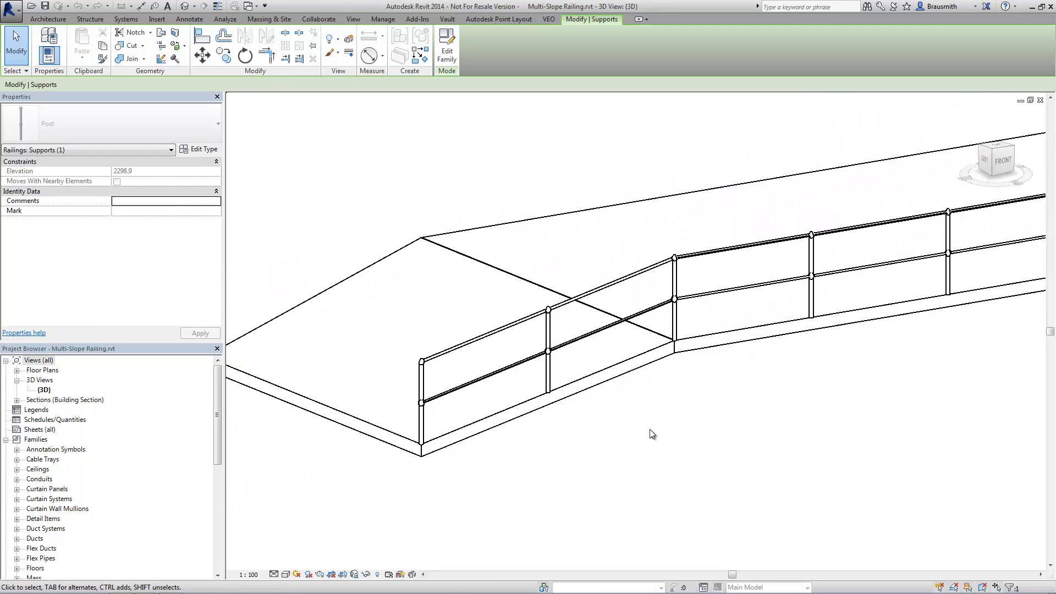
left_click(361, 165)
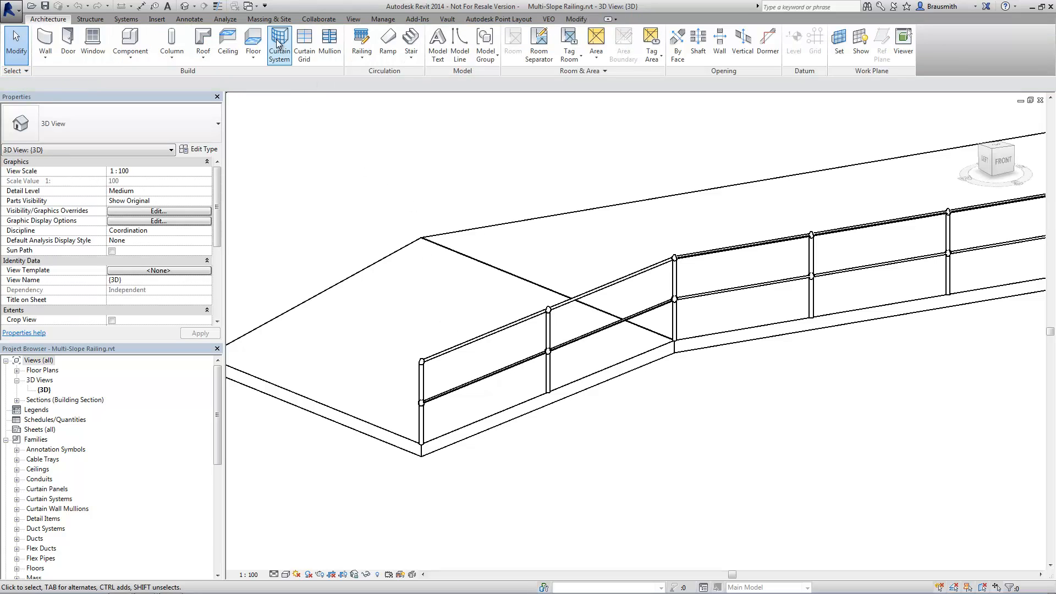
Set the mass display to Show Mass Form and Floors.
left_click(269, 19)
left_click(65, 59)
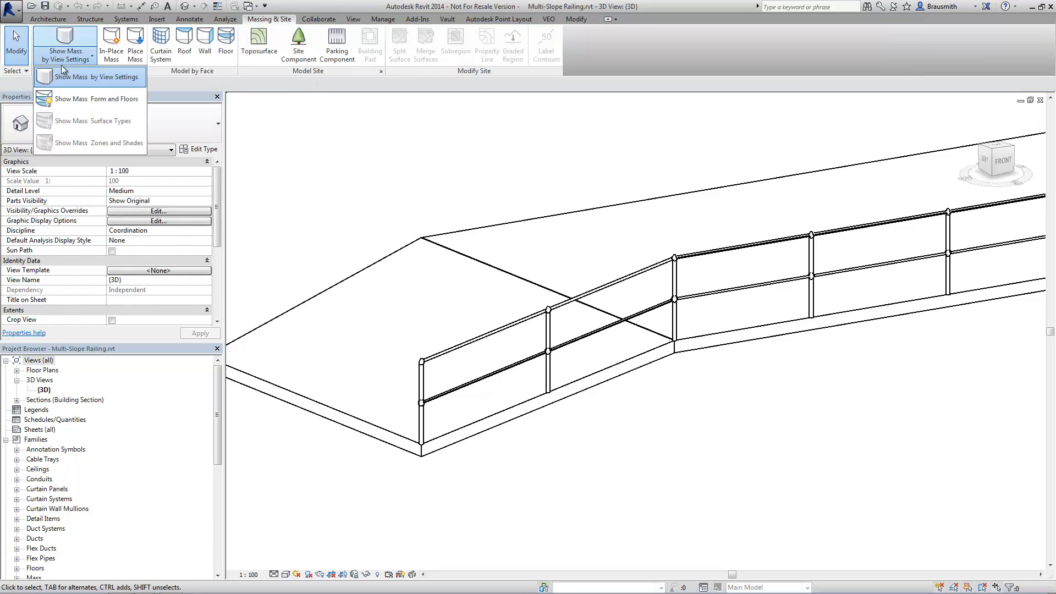
left_click(77, 100)
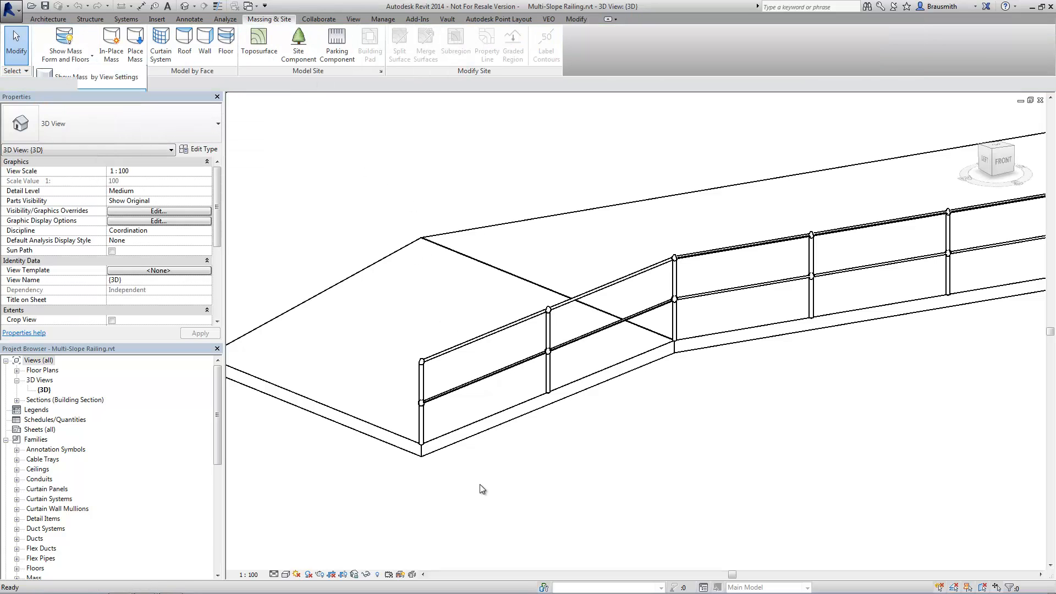
Inspect the in-place mass that holds the whole ramp railing.
left_click(440, 439)
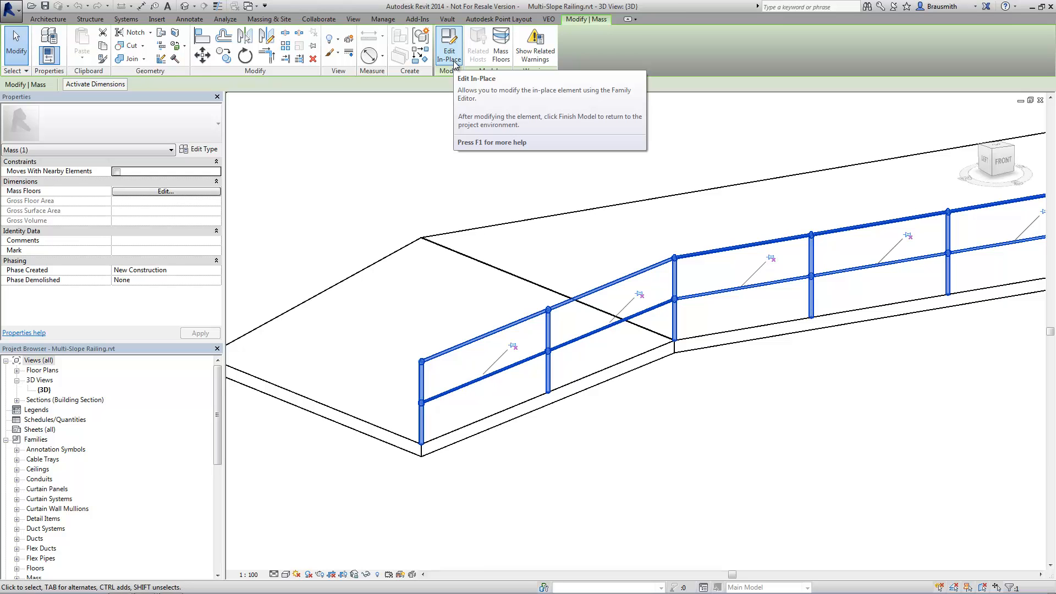
left_click(460, 153)
middle_click_drag(469, 192, 577, 316)
scroll(525, 275, "down", 2)
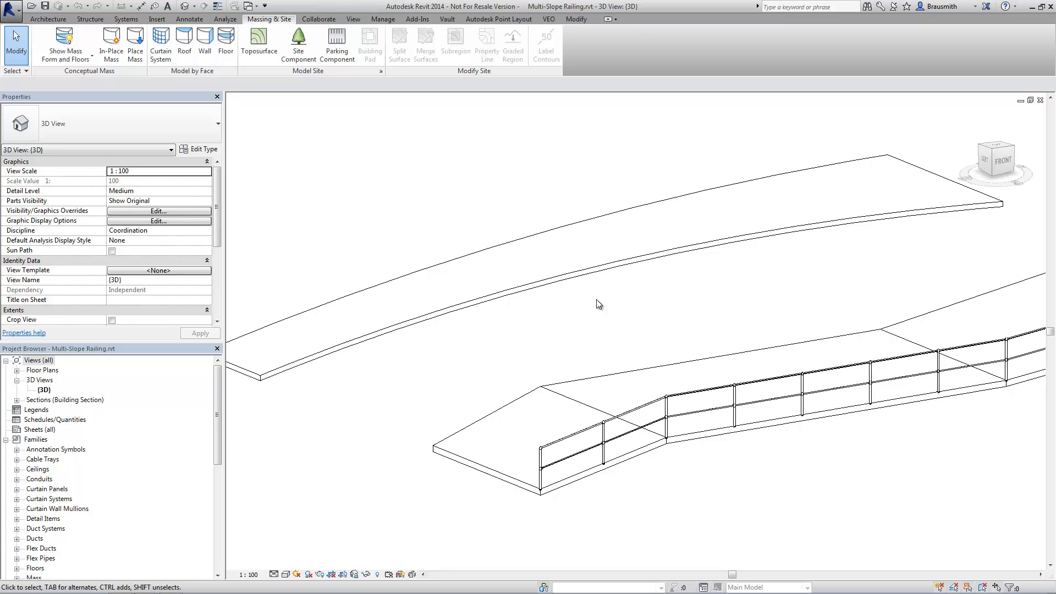
Create a new family from the Metric Generic Model Adaptive.rft template.
left_click(13, 19)
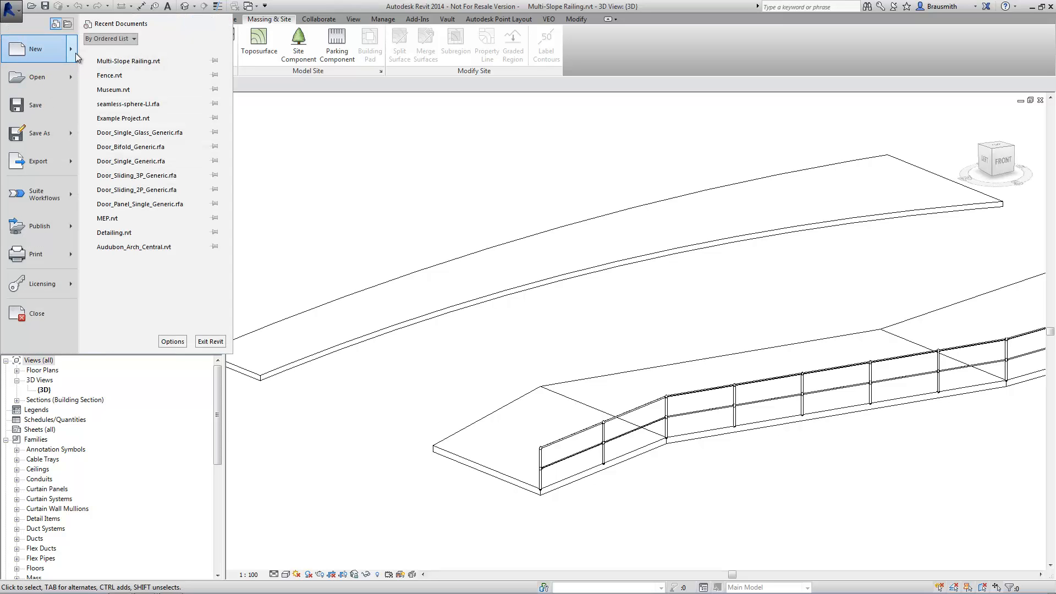
mouse_move(75, 53)
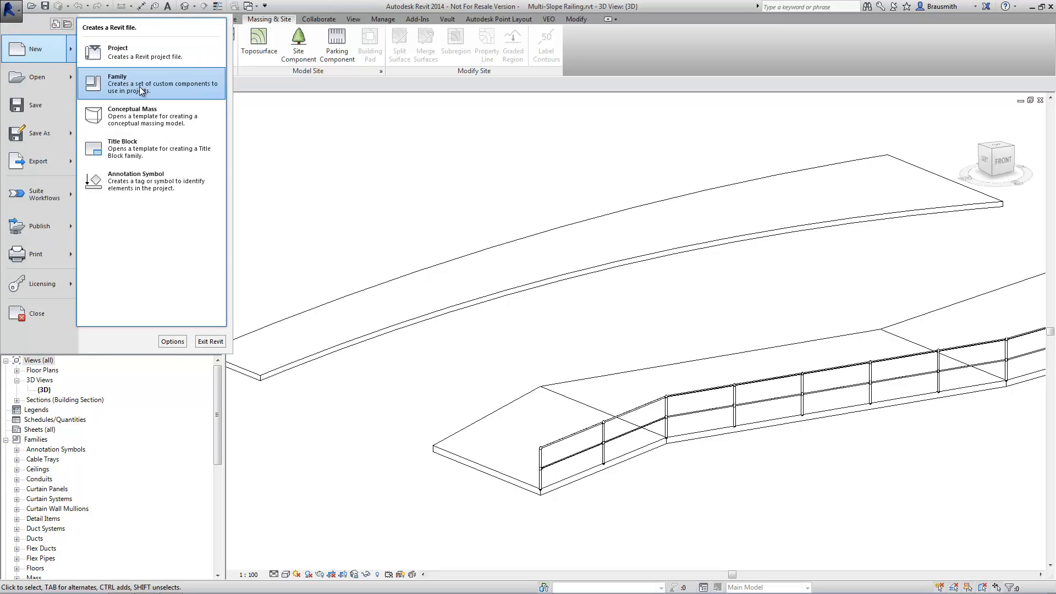
left_click(139, 87)
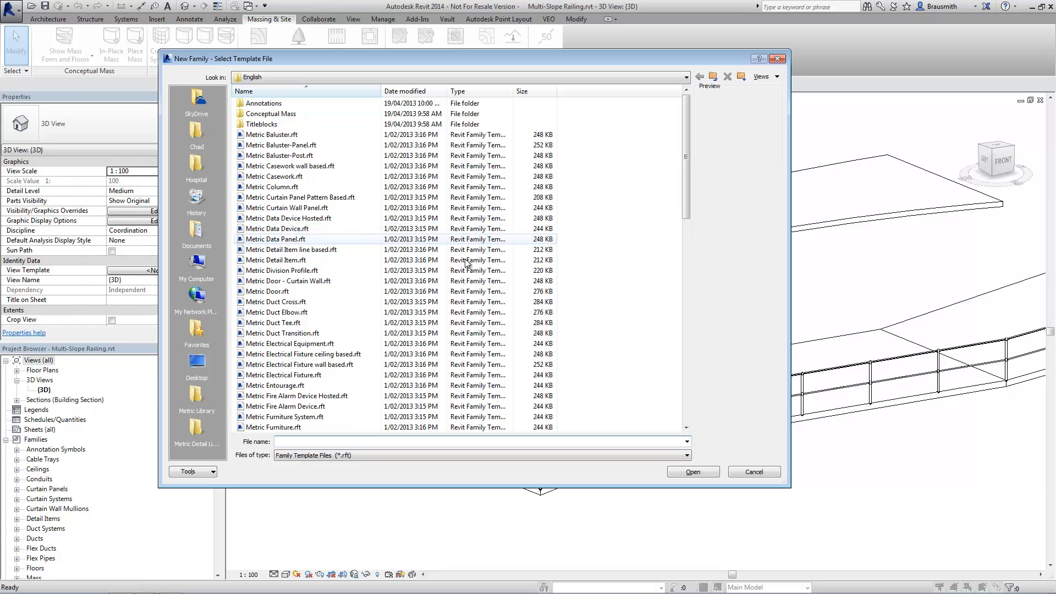
left_click(286, 323)
scroll(282, 307, "down", 5)
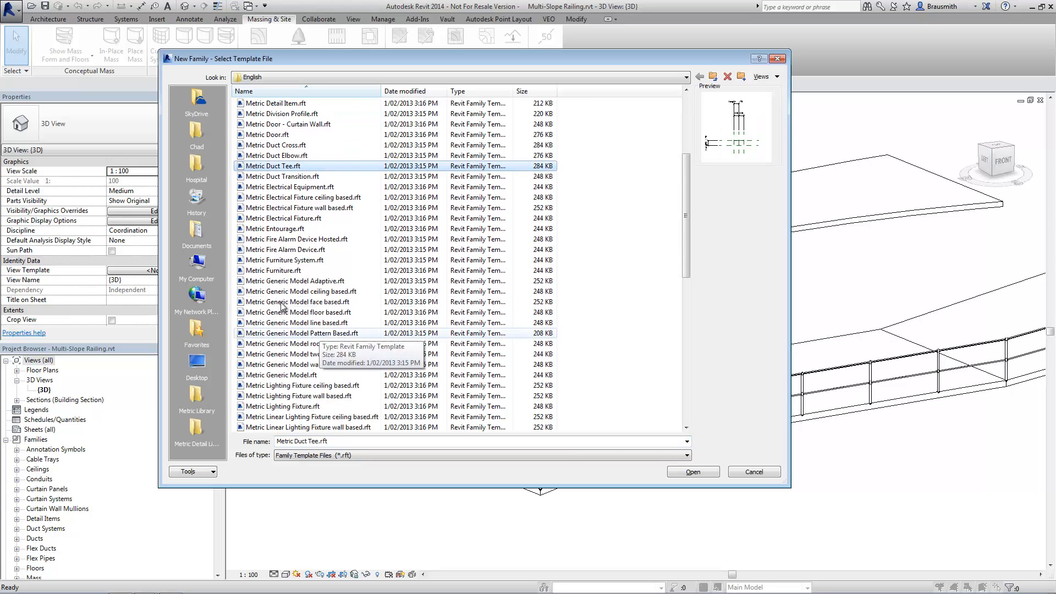
left_click(276, 282)
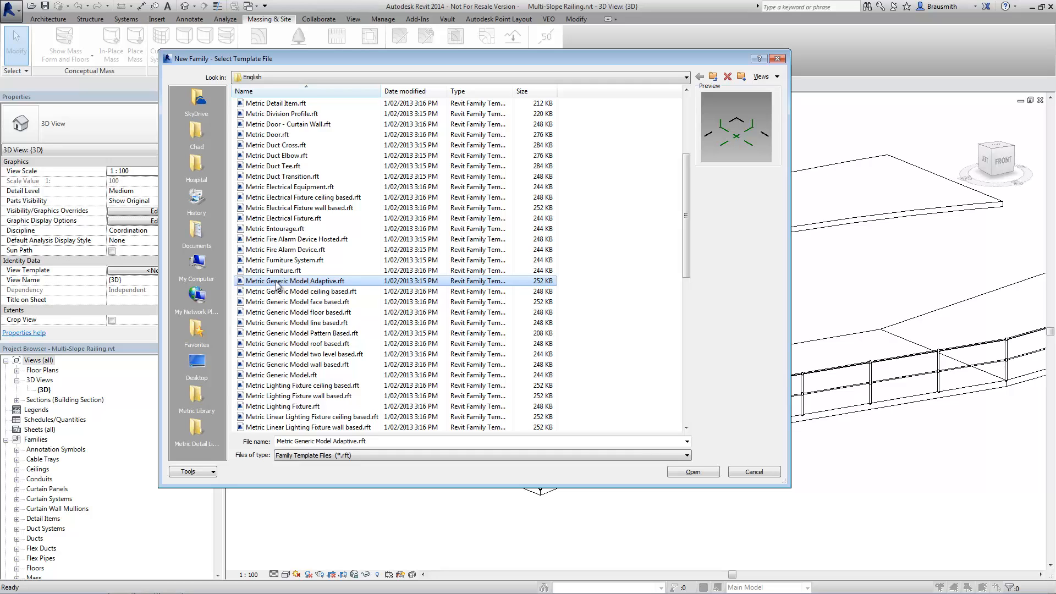
left_click(688, 473)
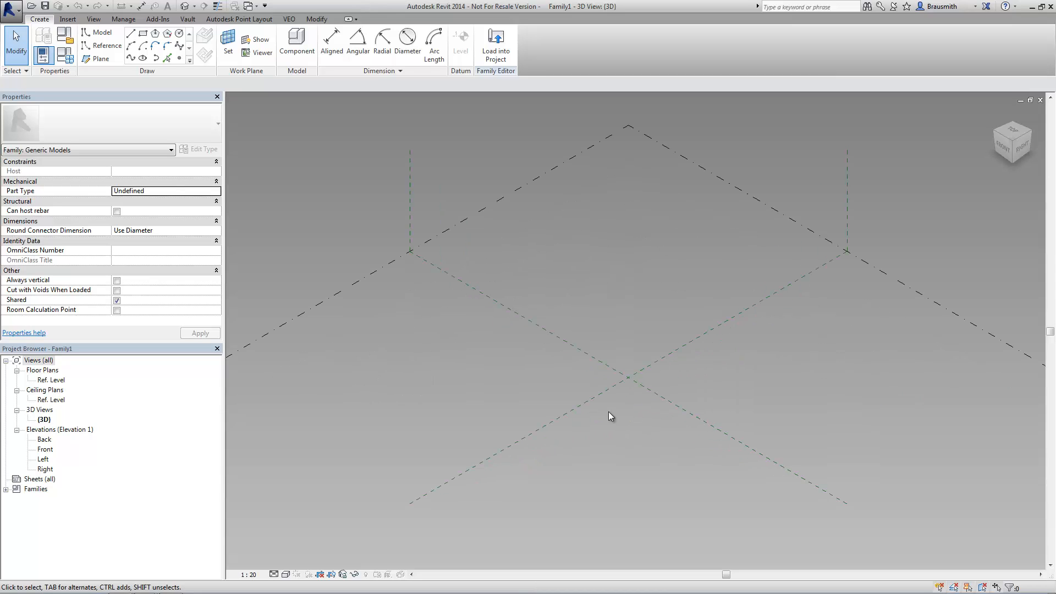
Set the family category to Railings.
left_click(62, 36)
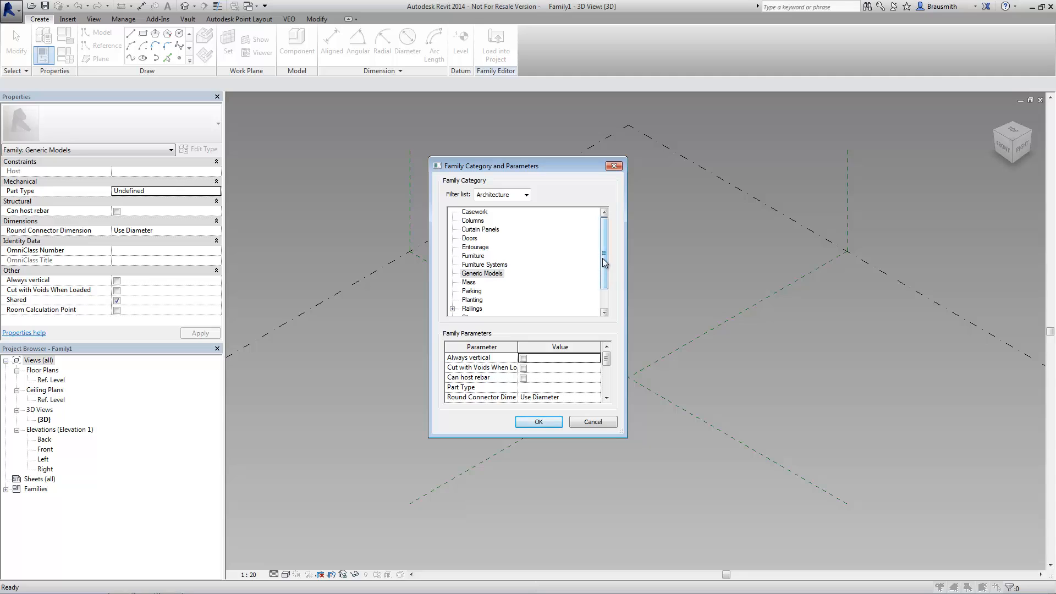
left_click_drag(602, 262, 602, 281)
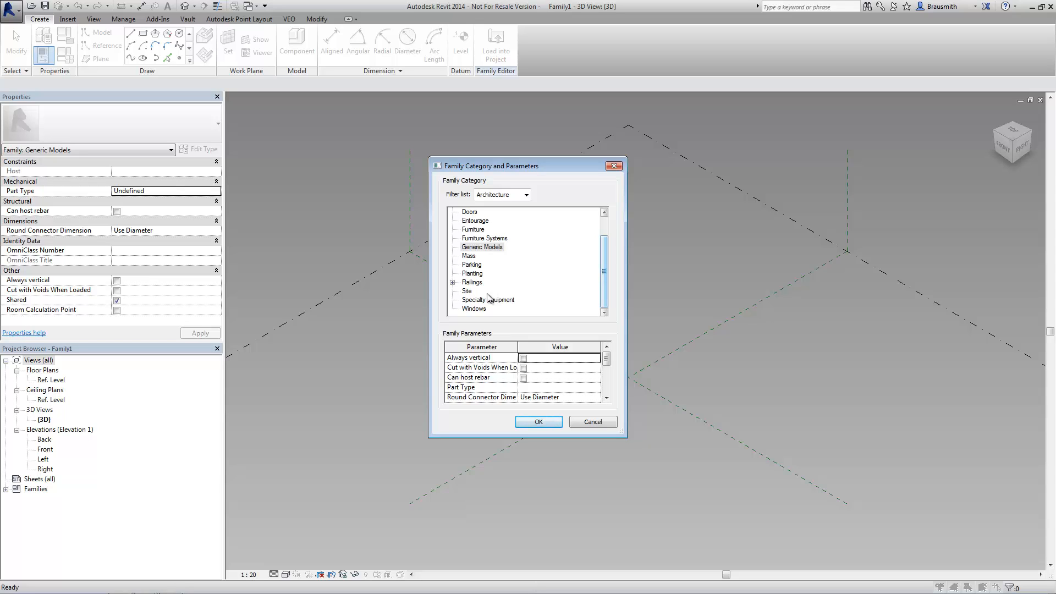
left_click(468, 282)
left_click(600, 360)
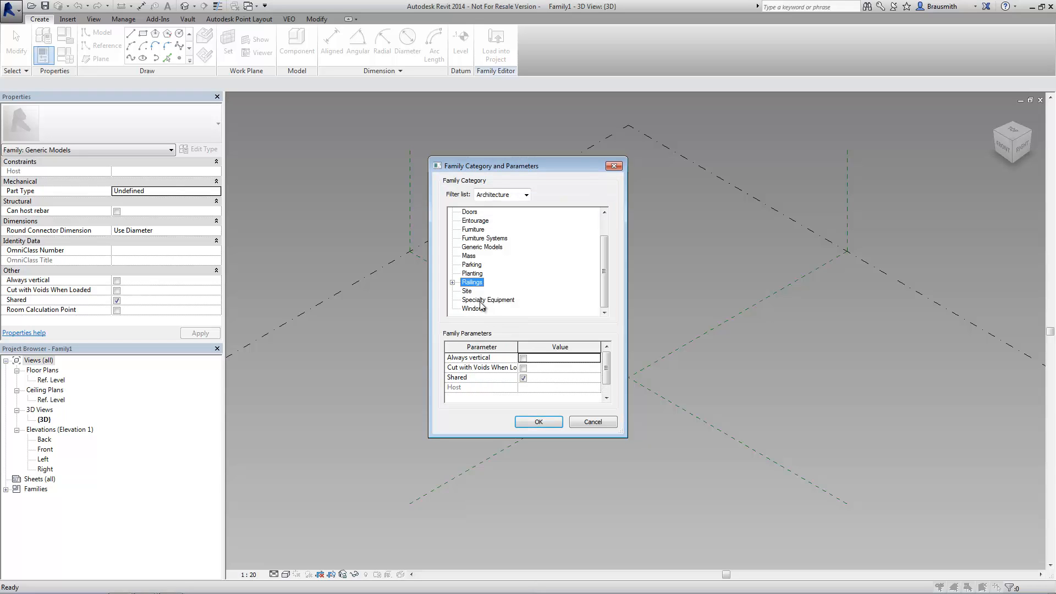
left_click(544, 423)
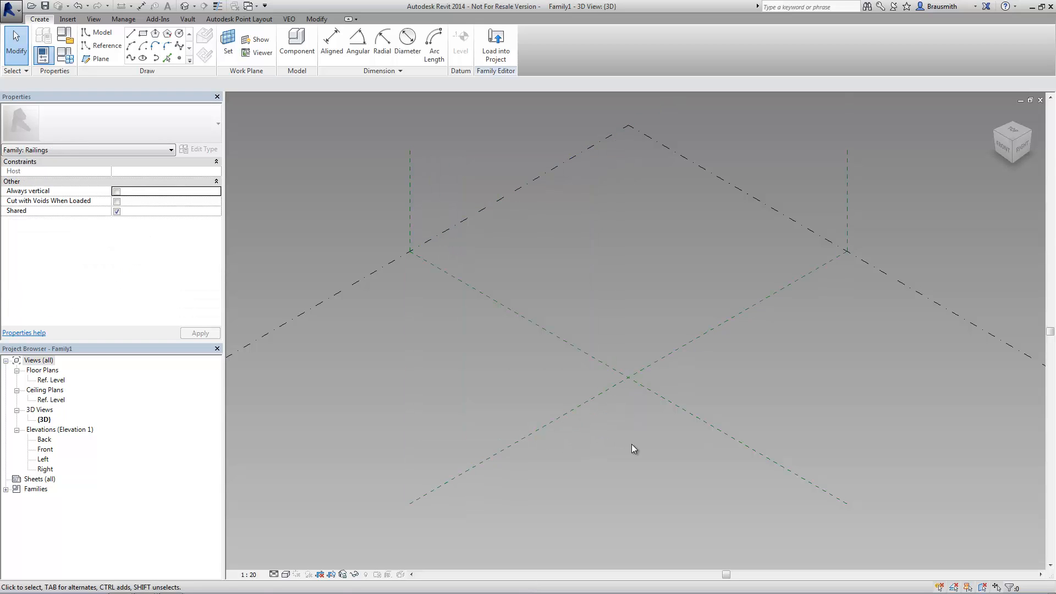
Place two reference points on the reference level, one on each side of the reference plane intersection.
scroll(651, 407, "up", 2)
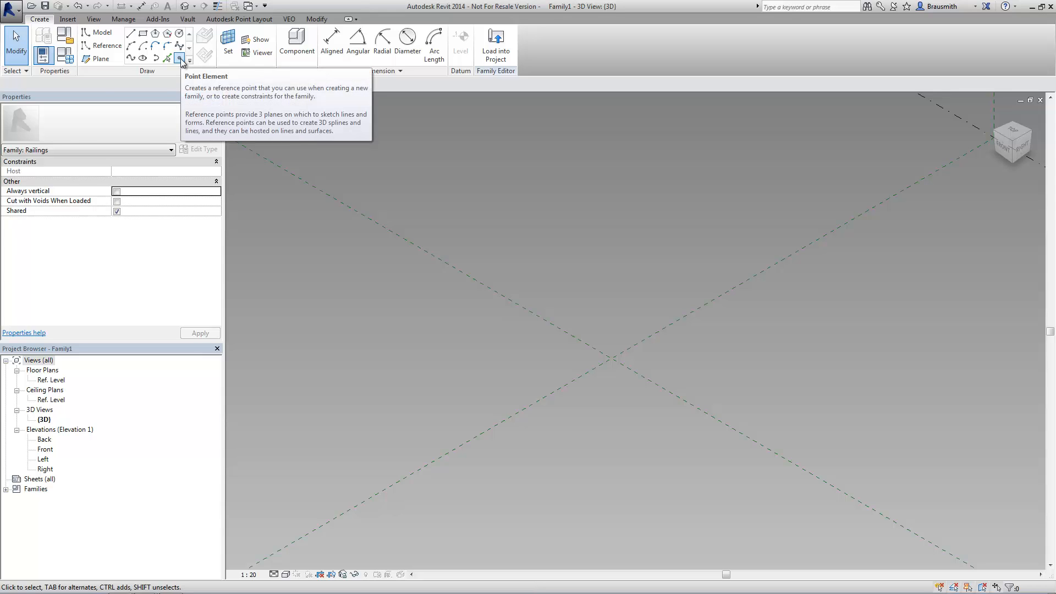
left_click(180, 59)
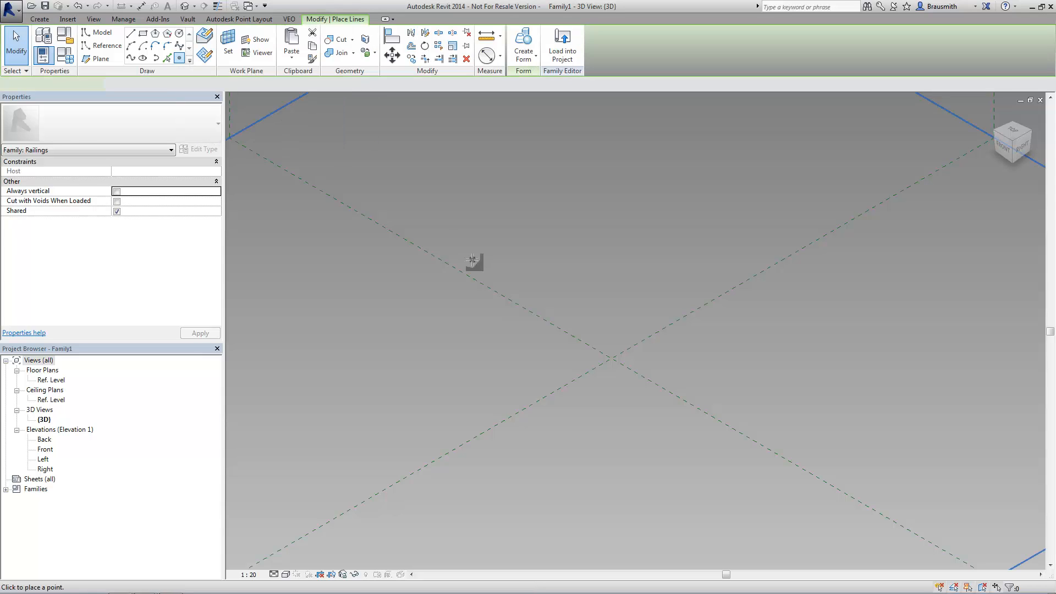
left_click(546, 370)
left_click(687, 359)
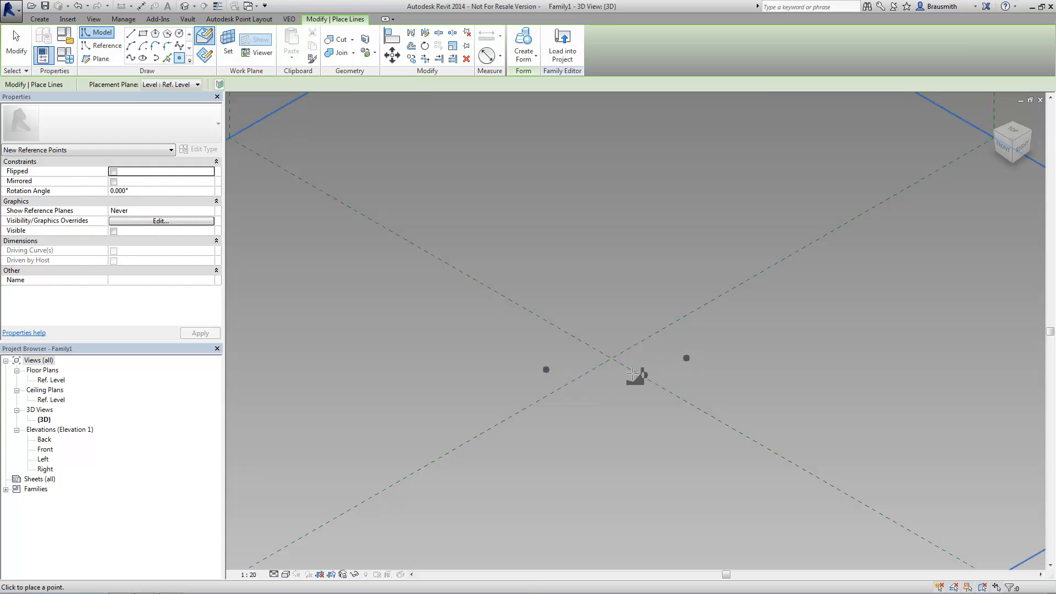
scroll(630, 368, "up", 3)
scroll(629, 368, "up", 1)
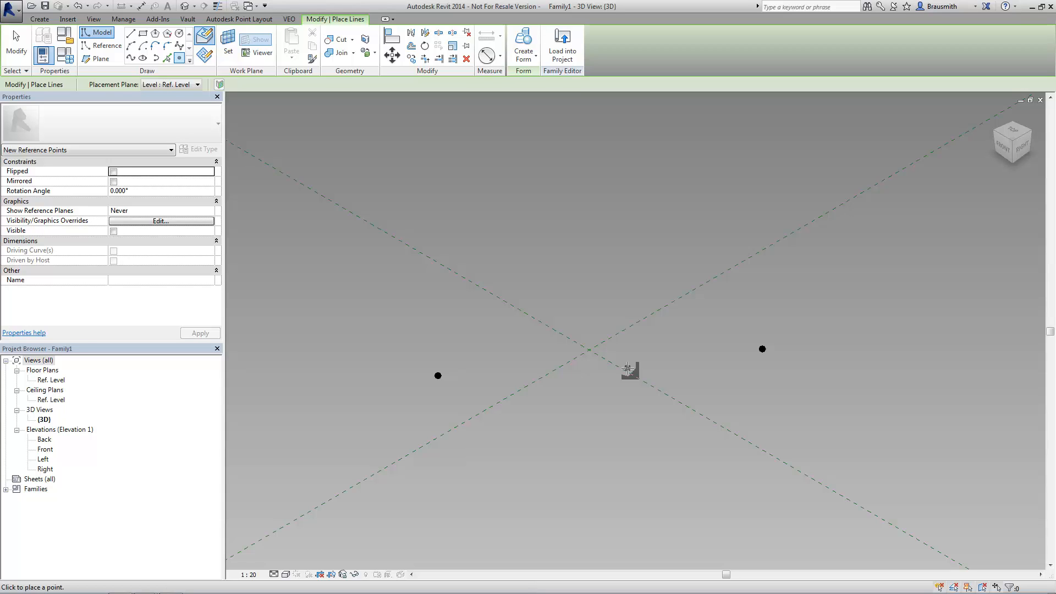
key("Escape")
key("Escape")
Make both reference points adaptive.
left_click_drag(371, 292, 815, 410)
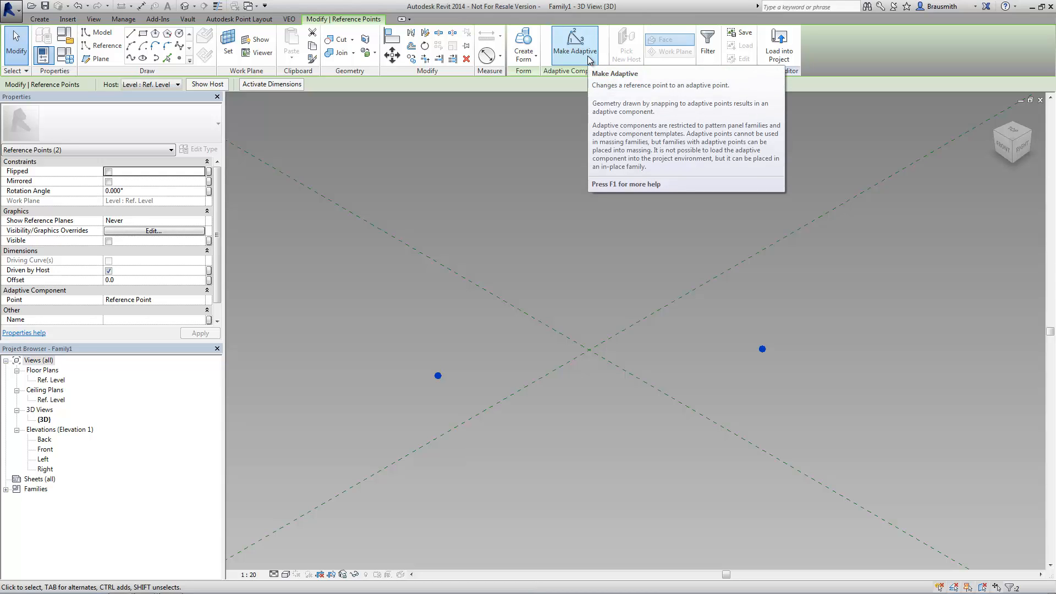
left_click(576, 44)
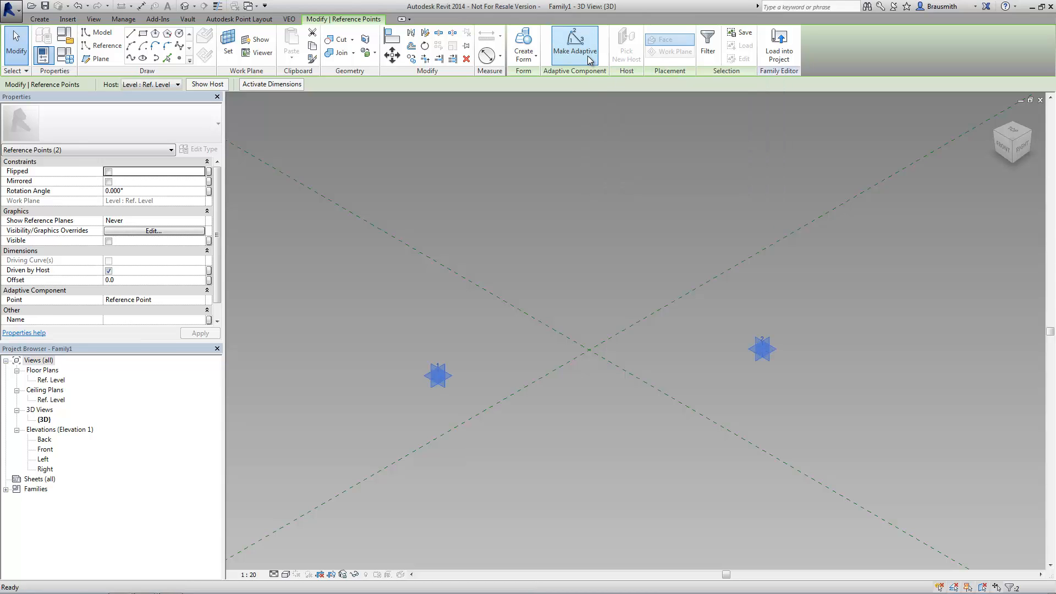
left_click(410, 292)
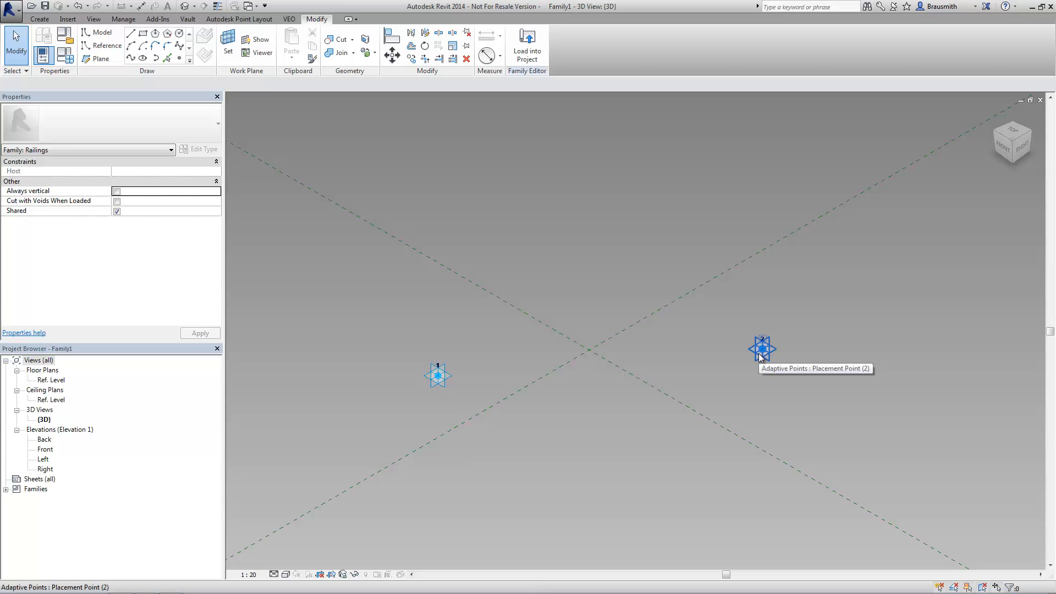
Place a hosted reference point on each adaptive point, using that adaptive point's horizontal plane as the work plane.
middle_click_drag(528, 273, 538, 317)
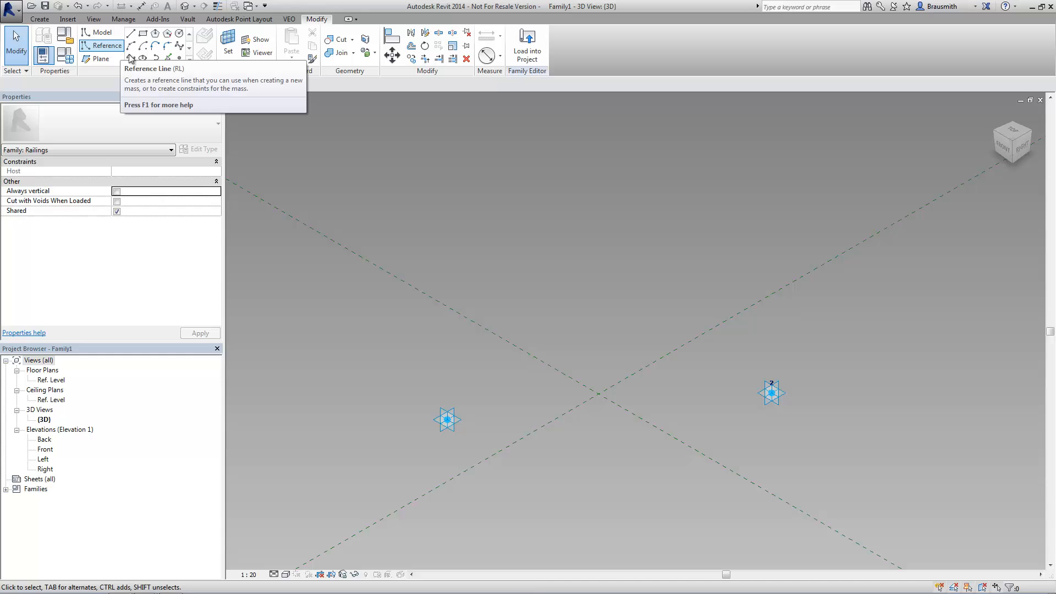
left_click(179, 57)
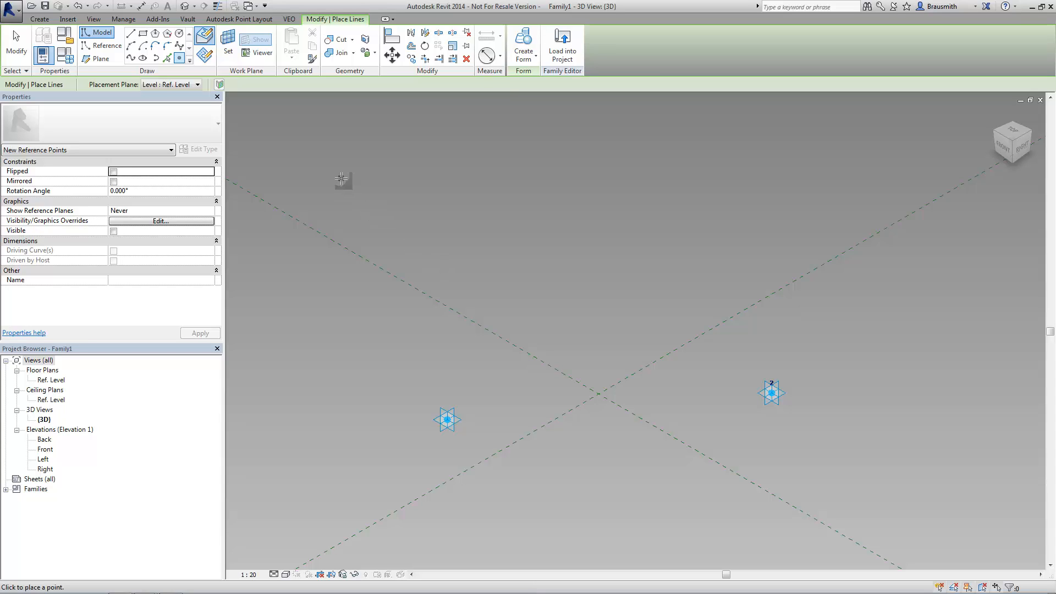
left_click(228, 55)
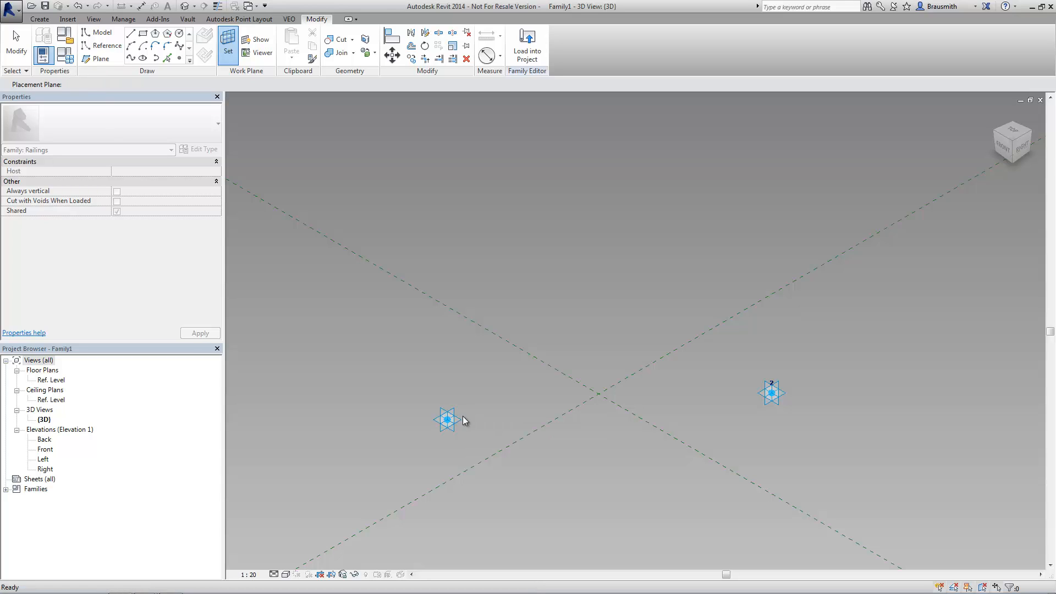
left_click(448, 418)
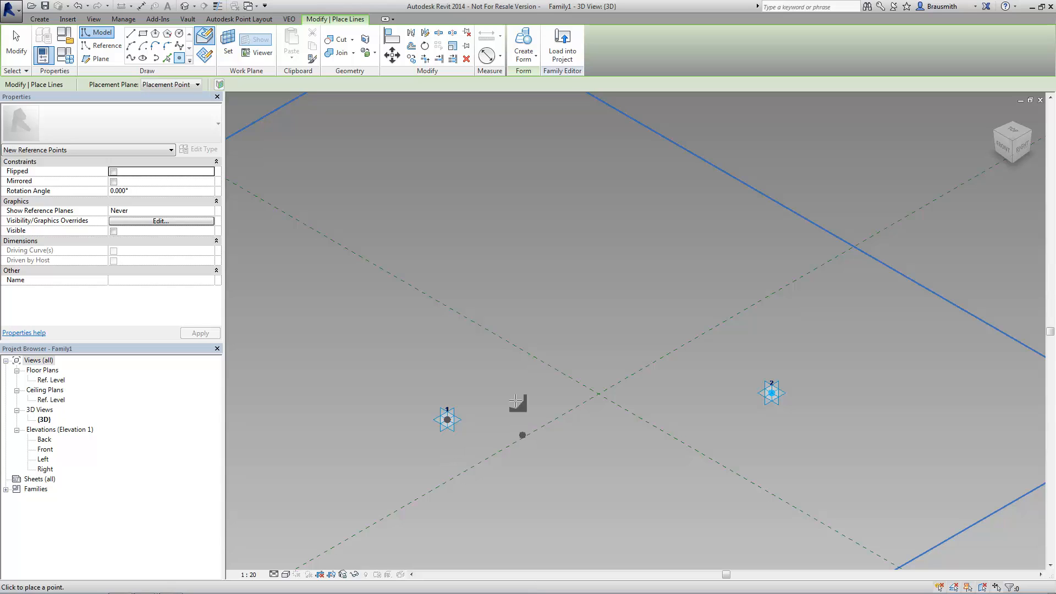
left_click(232, 56)
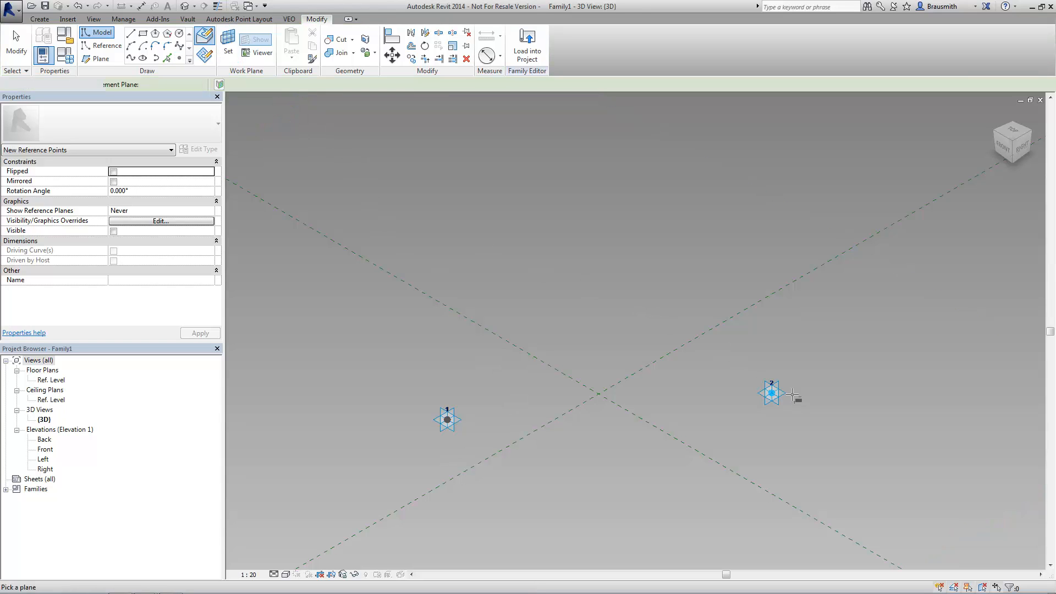
left_click(786, 391)
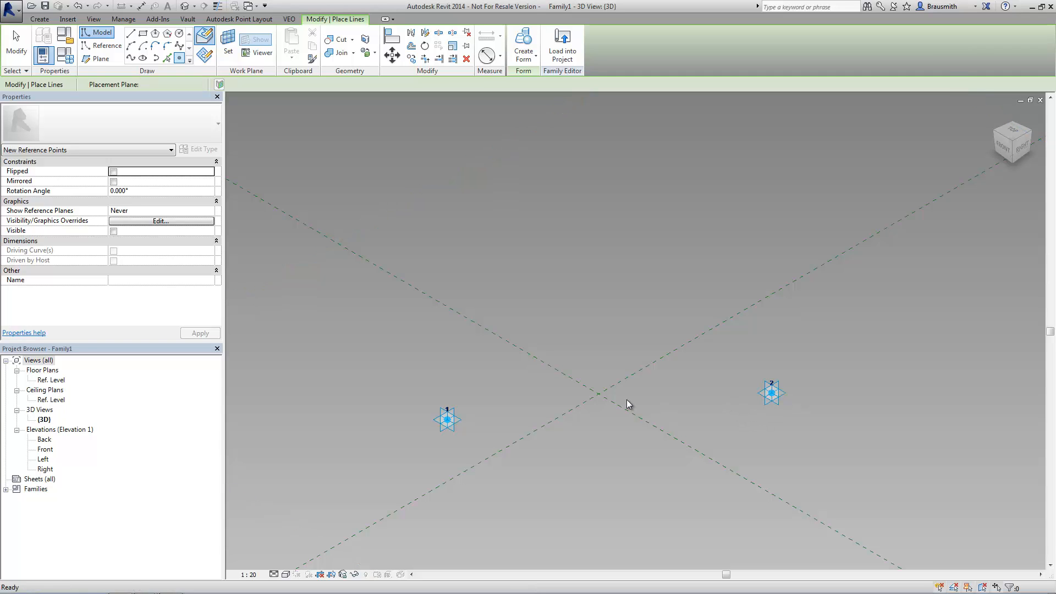
key("Escape")
Raise the hosted reference points vertically above adaptive points 1 and 2, to offsets of about 2159 mm and 2189 mm.
left_click(449, 419)
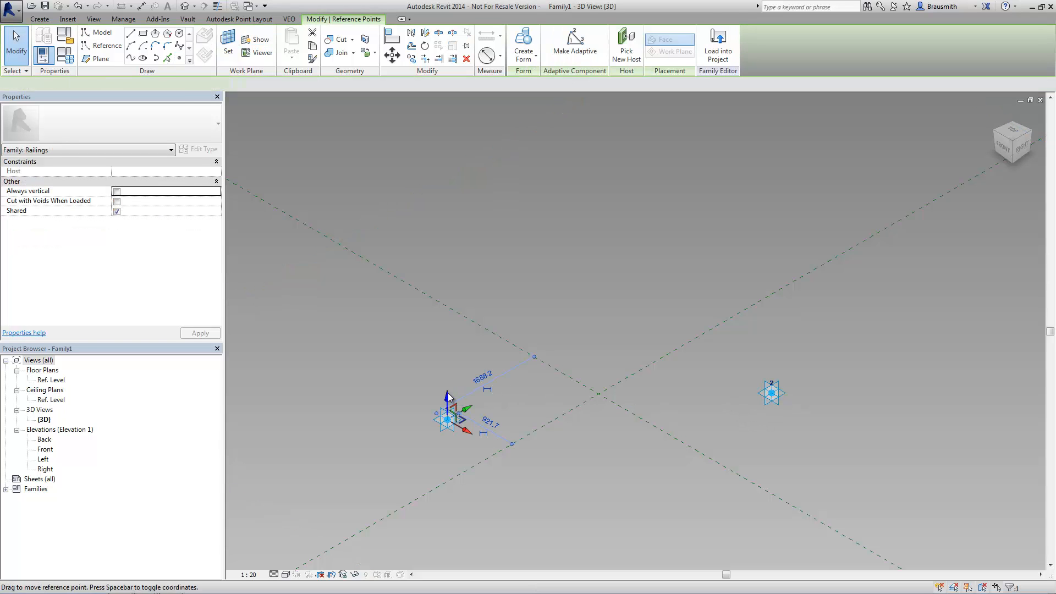
left_click_drag(449, 397, 460, 250)
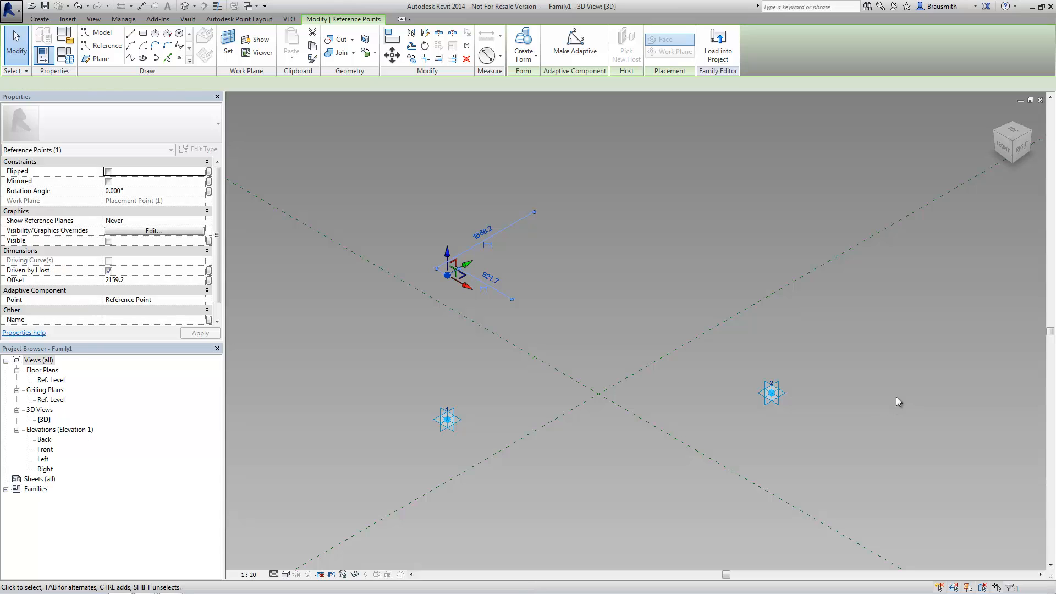
left_click(771, 387)
left_click_drag(771, 378, 772, 235)
left_click(629, 452)
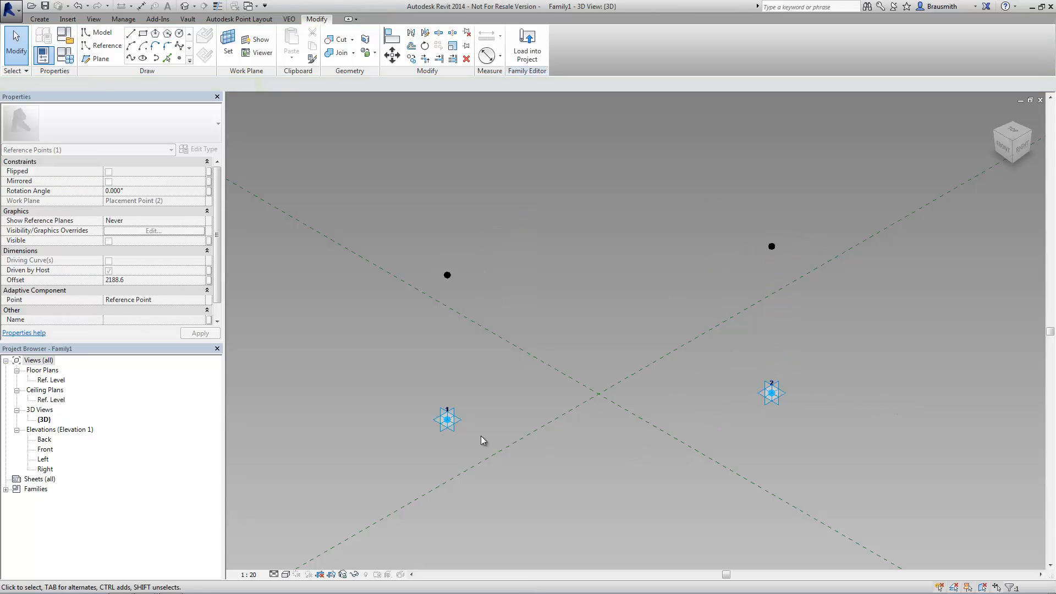
Move adaptive points 1 and 2 inward to about 1260 mm and 980 mm from the reference plane between them.
left_click(447, 420)
left_click_drag(440, 406, 499, 418)
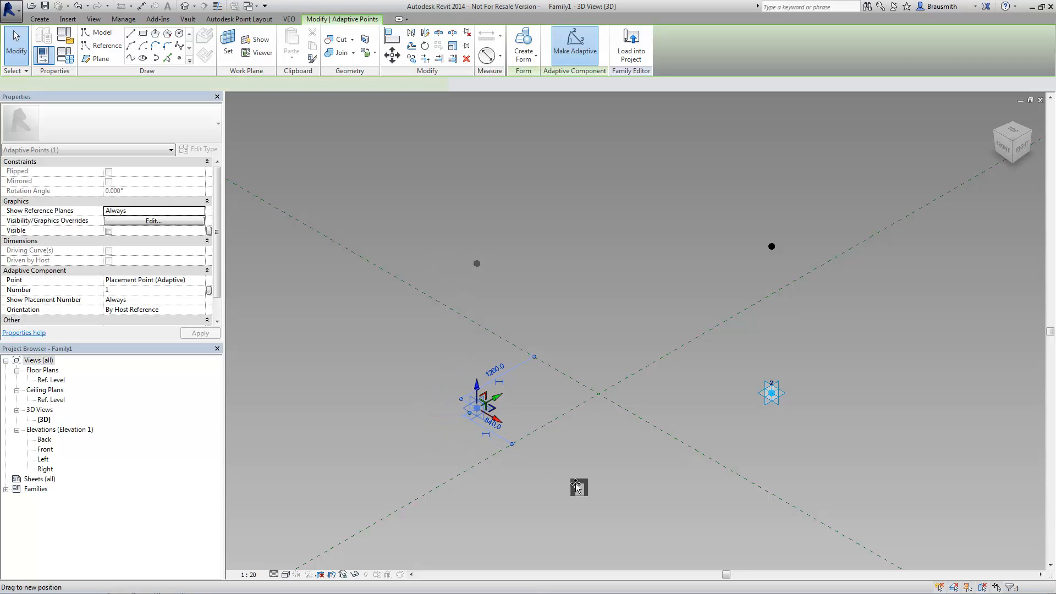
left_click(767, 396)
left_click_drag(729, 398, 667, 398)
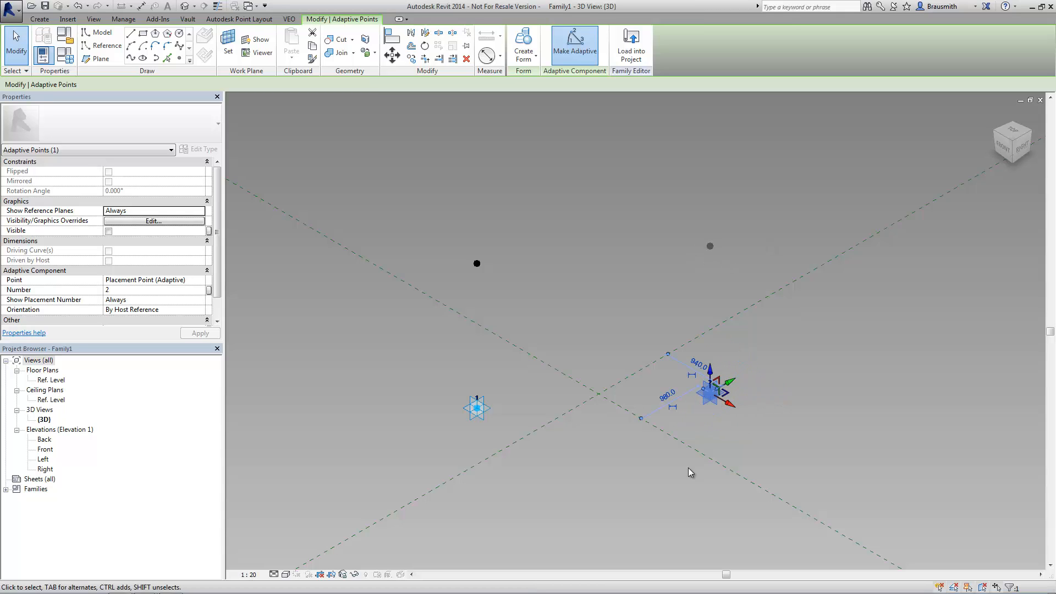
left_click(635, 486)
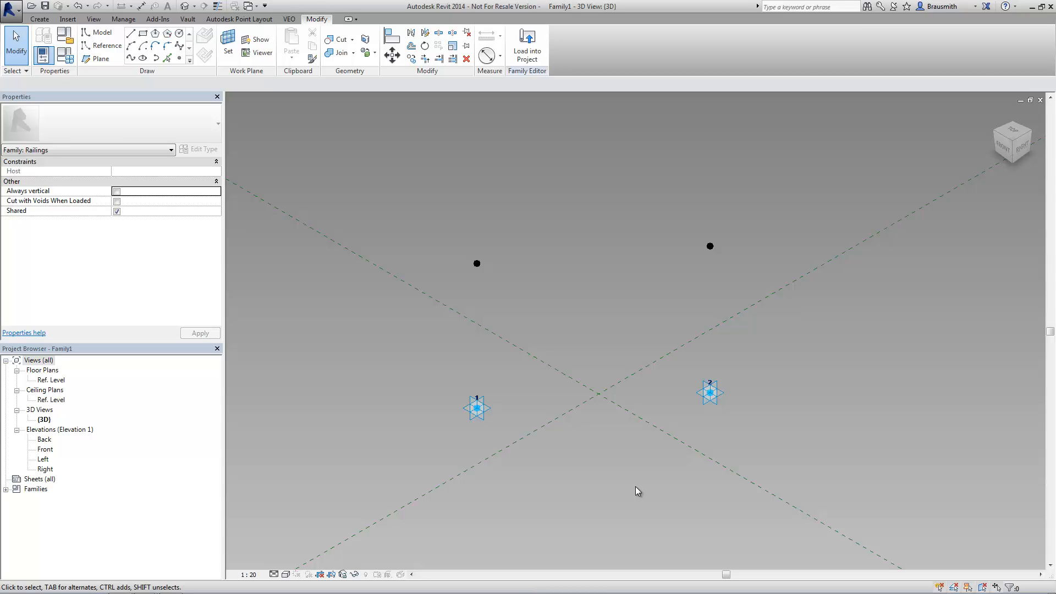
Set the offset of both upper reference points to 1000 mm.
left_click_drag(441, 230, 507, 295)
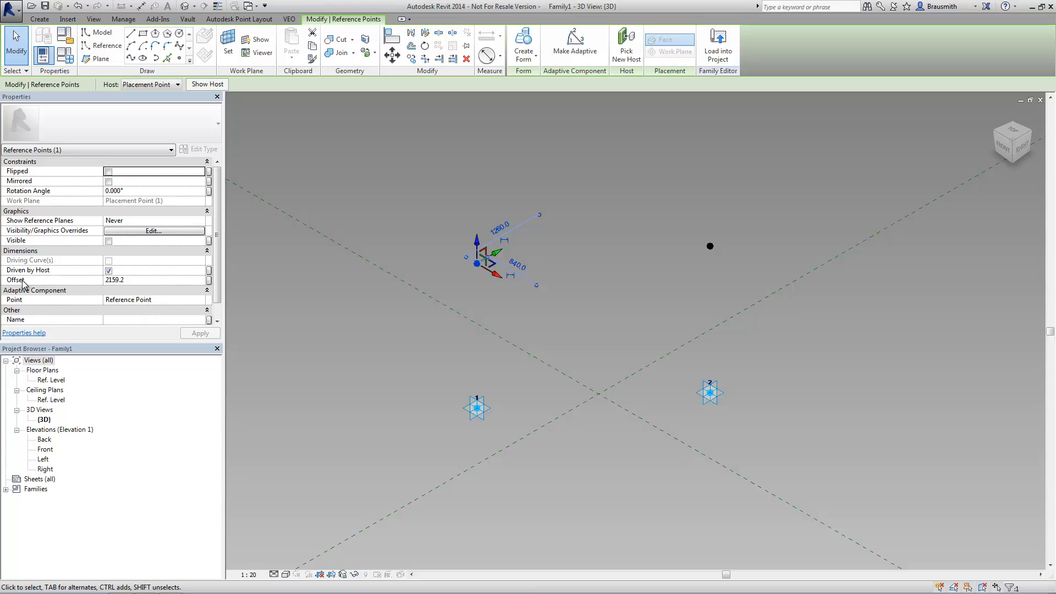
left_click(143, 281)
type("1000.0")
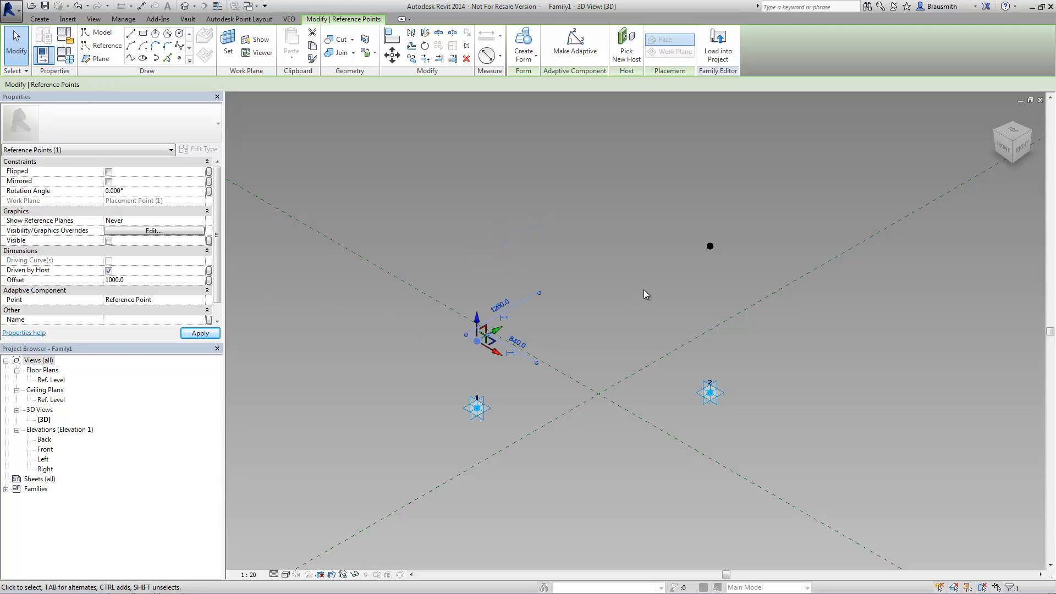
left_click_drag(682, 201, 737, 278)
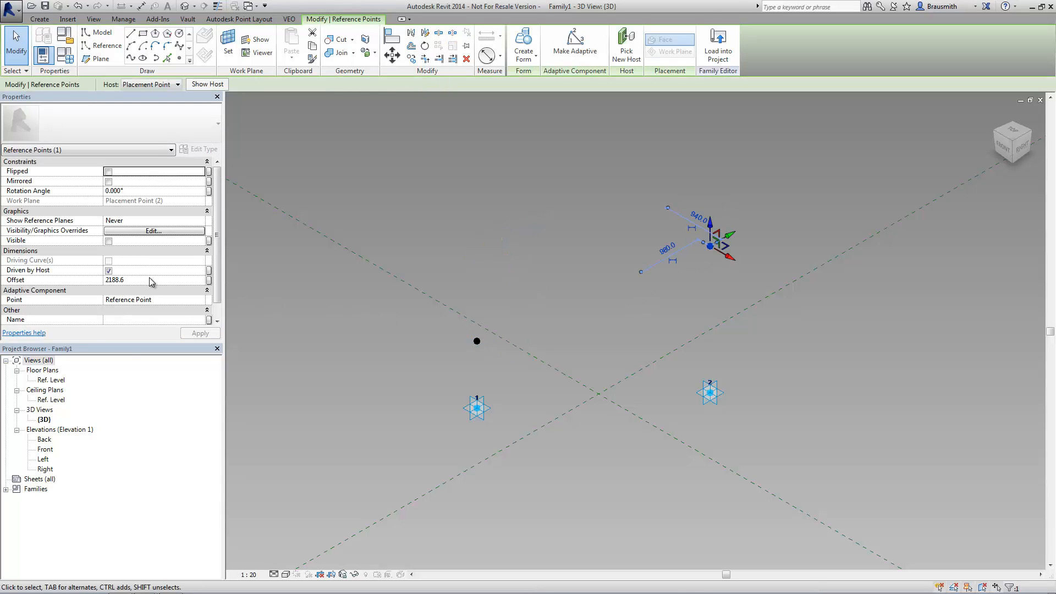
left_click(150, 279)
type("1000")
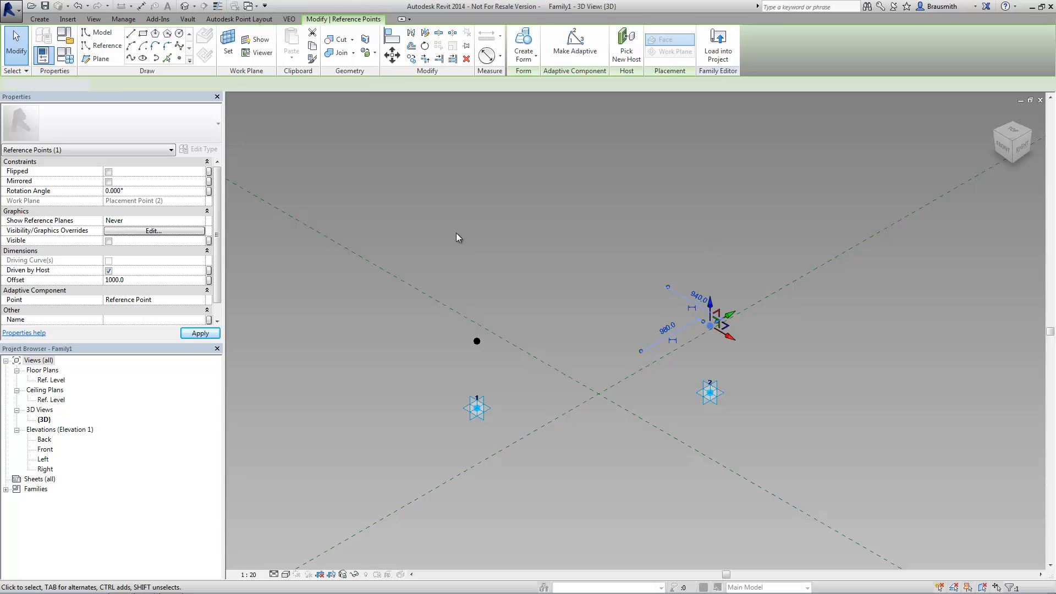
left_click(457, 233)
Move both adaptive points closer together, with point 1 about 540 mm from the reference plane between them.
left_click_drag(477, 408, 539, 396)
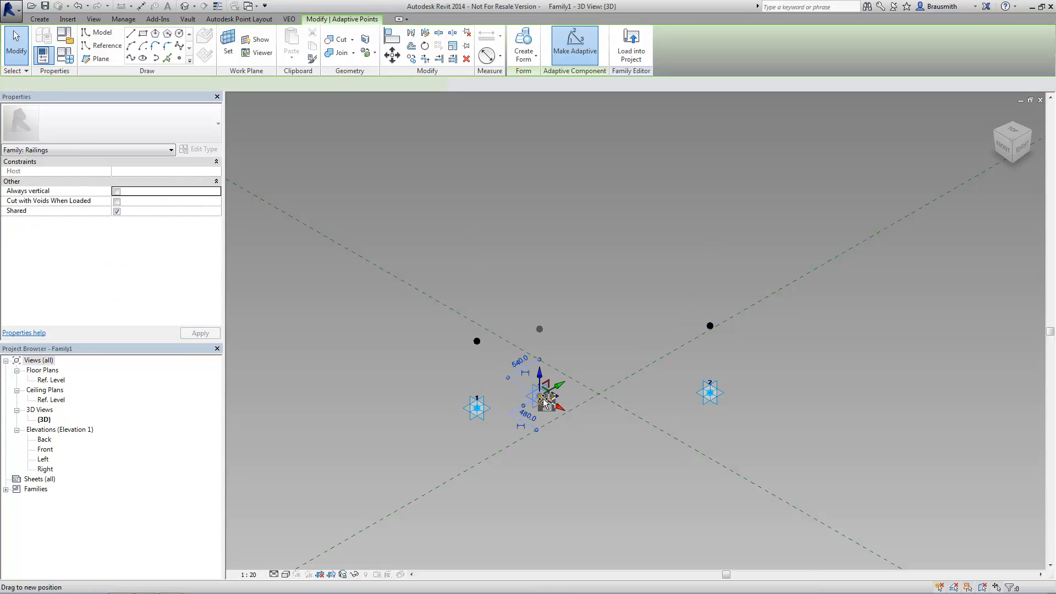
left_click(707, 393)
left_click_drag(686, 396, 655, 393)
left_click(558, 450)
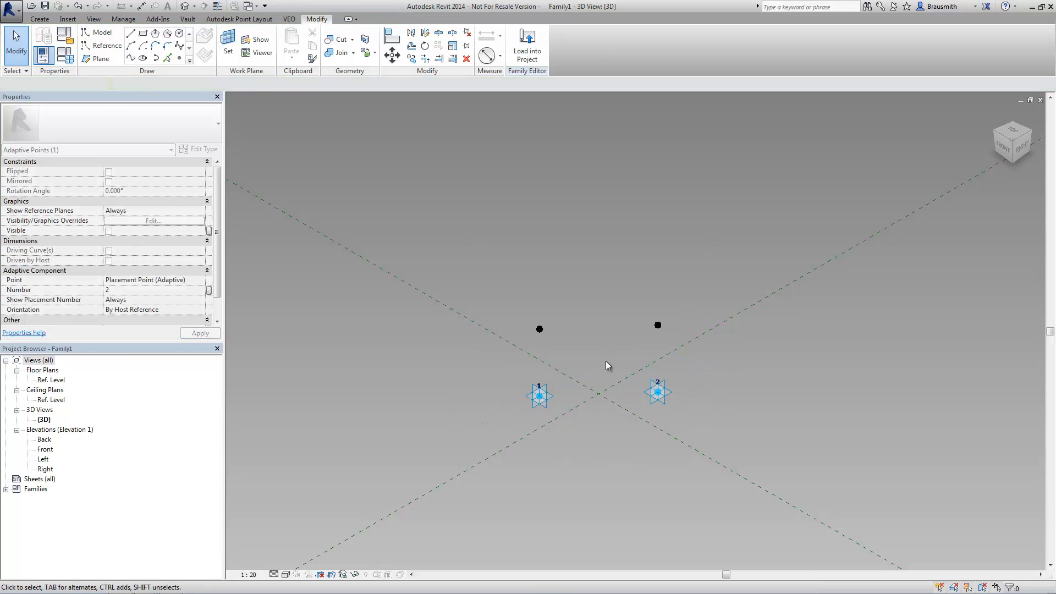
Associate the offset of both upper reference points with a new type parameter named Height under Dimensions, and check it in Family Types.
scroll(597, 368, "up", 2)
scroll(599, 371, "up", 4)
middle_click_drag(619, 381, 625, 360)
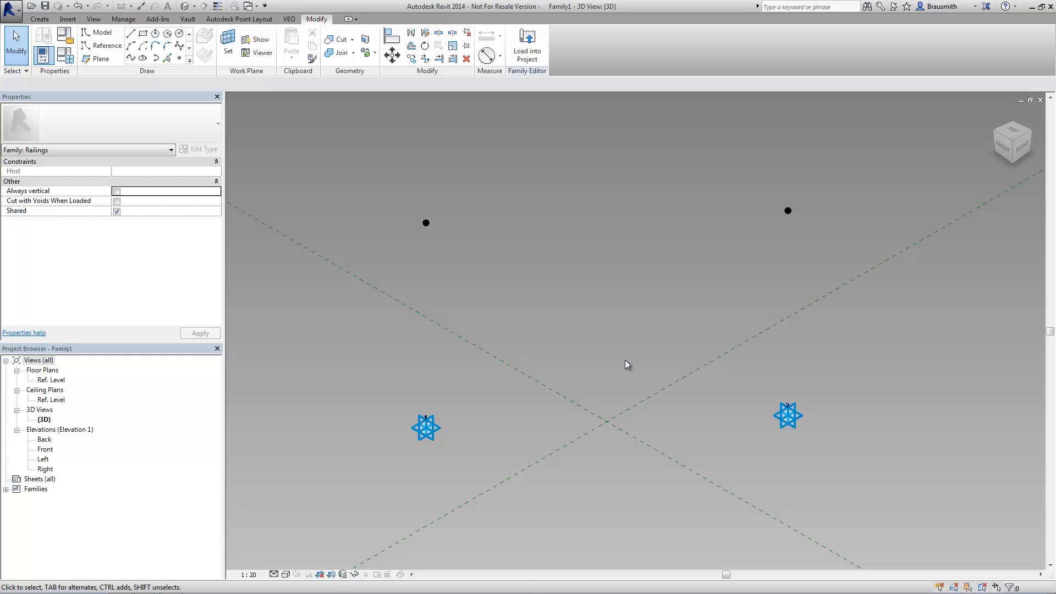
left_click_drag(363, 155, 816, 297)
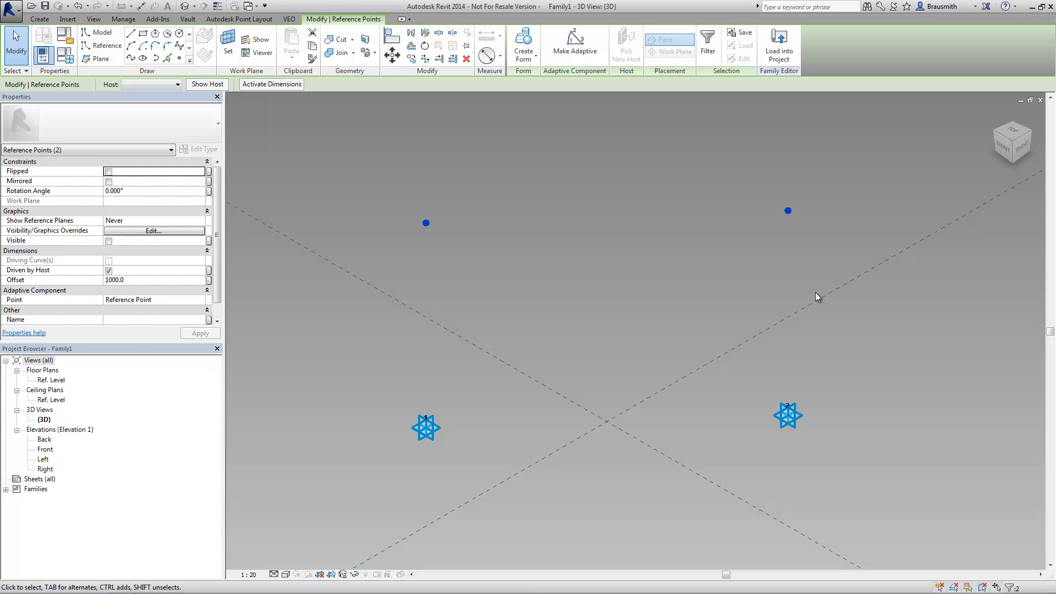
left_click(209, 280)
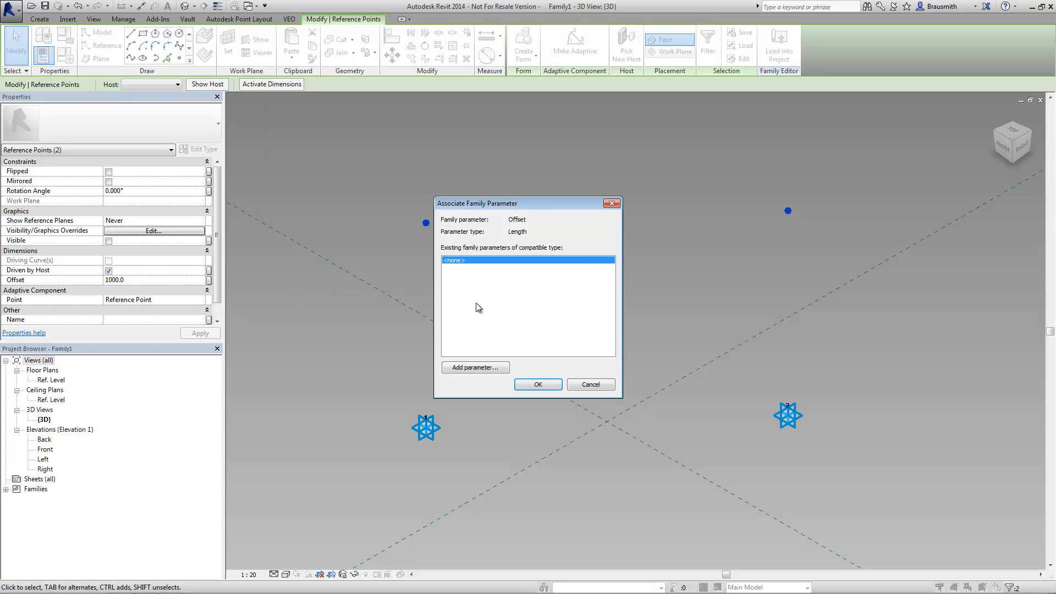
left_click(475, 367)
type("Height")
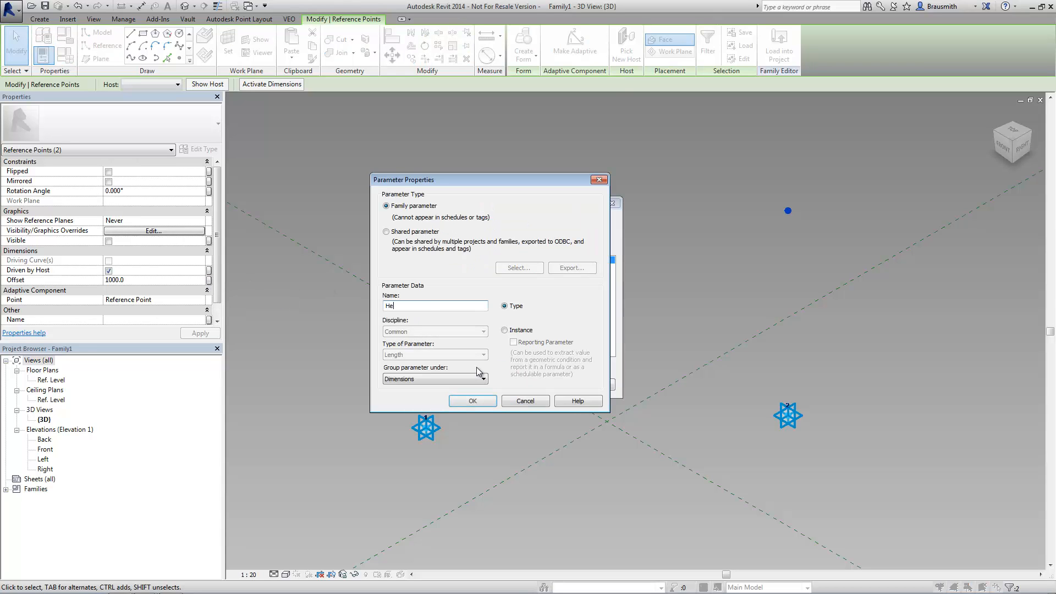
left_click(484, 402)
left_click(526, 386)
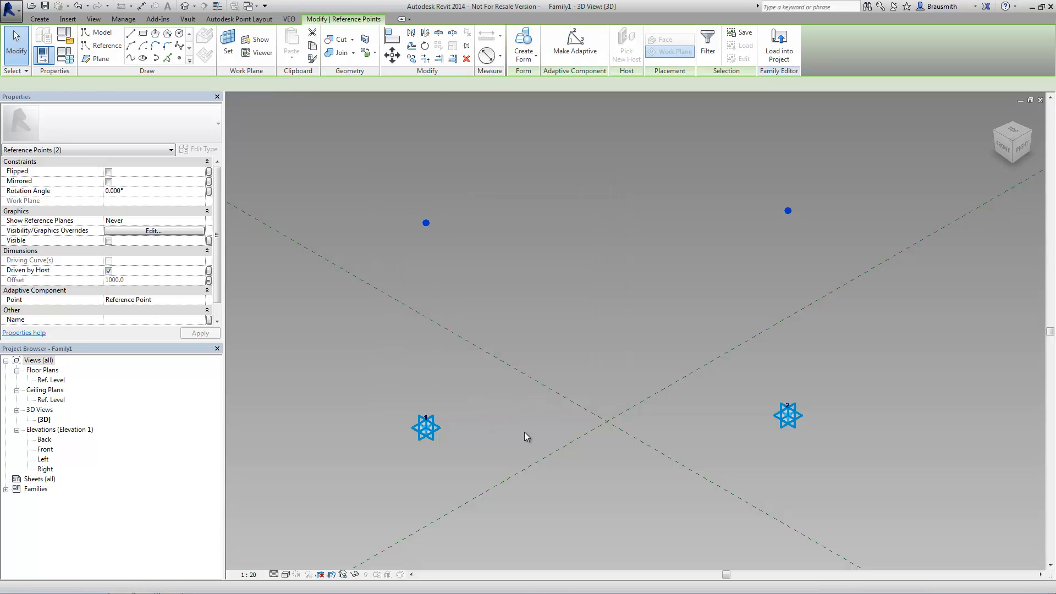
left_click(524, 432)
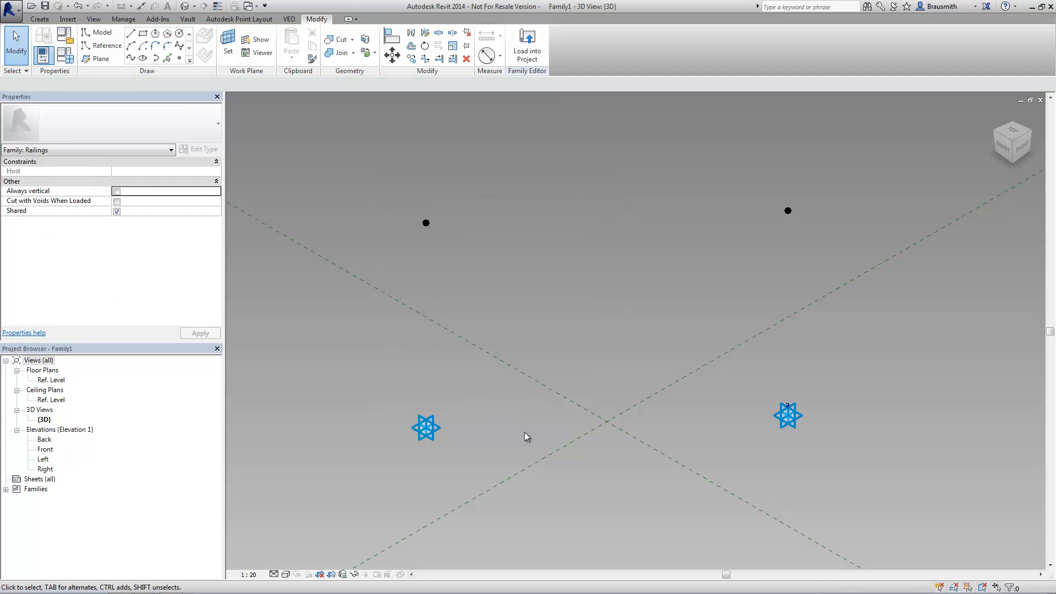
left_click(65, 55)
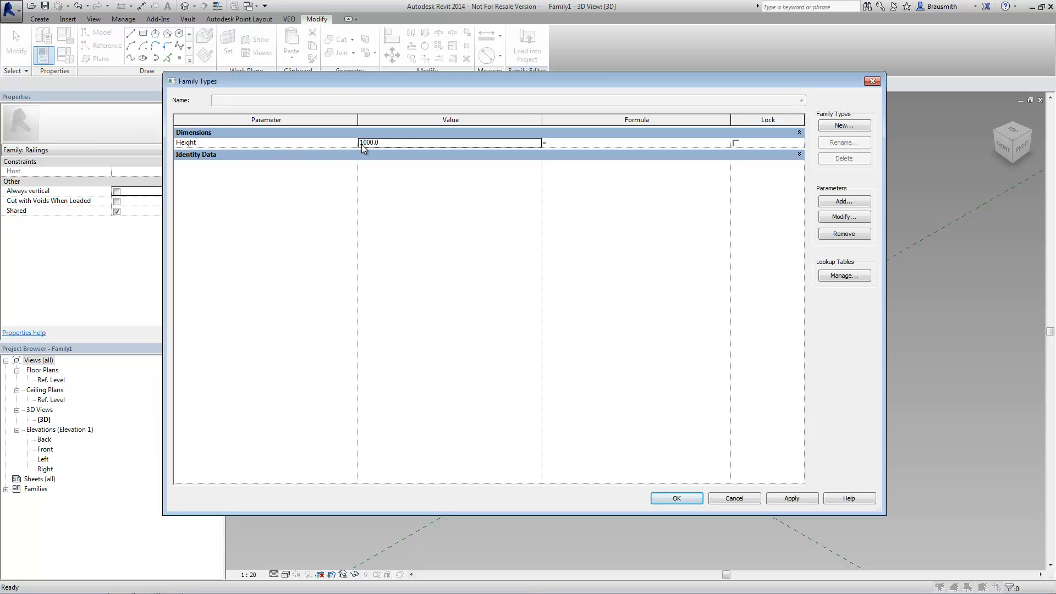
left_click(719, 498)
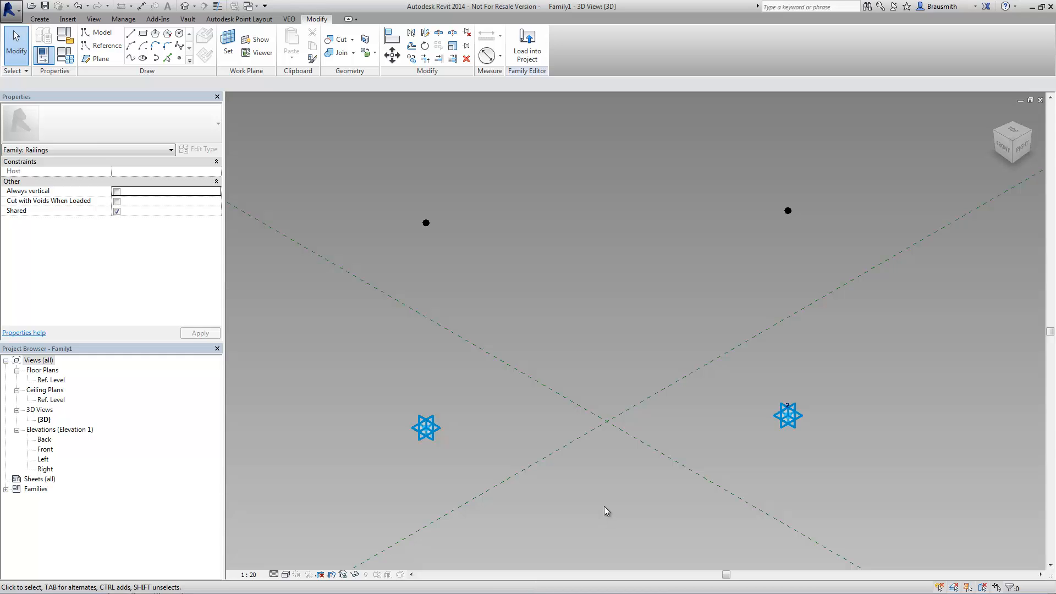
Draw chained reference lines with 3D snapping from adaptive point 1 through both upper points down to adaptive point 2.
left_click(100, 46)
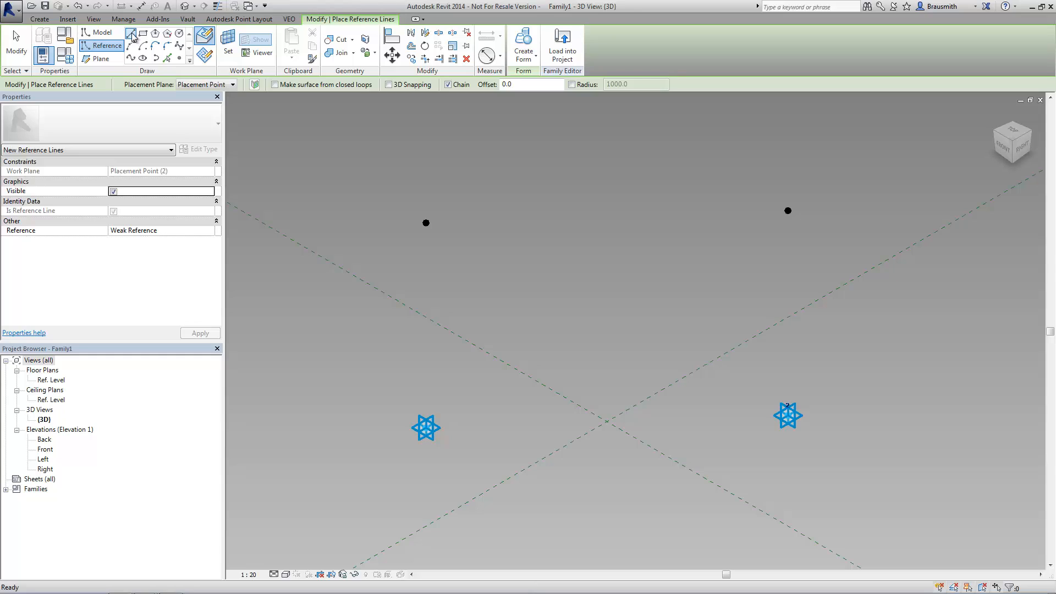
left_click(131, 35)
left_click(389, 85)
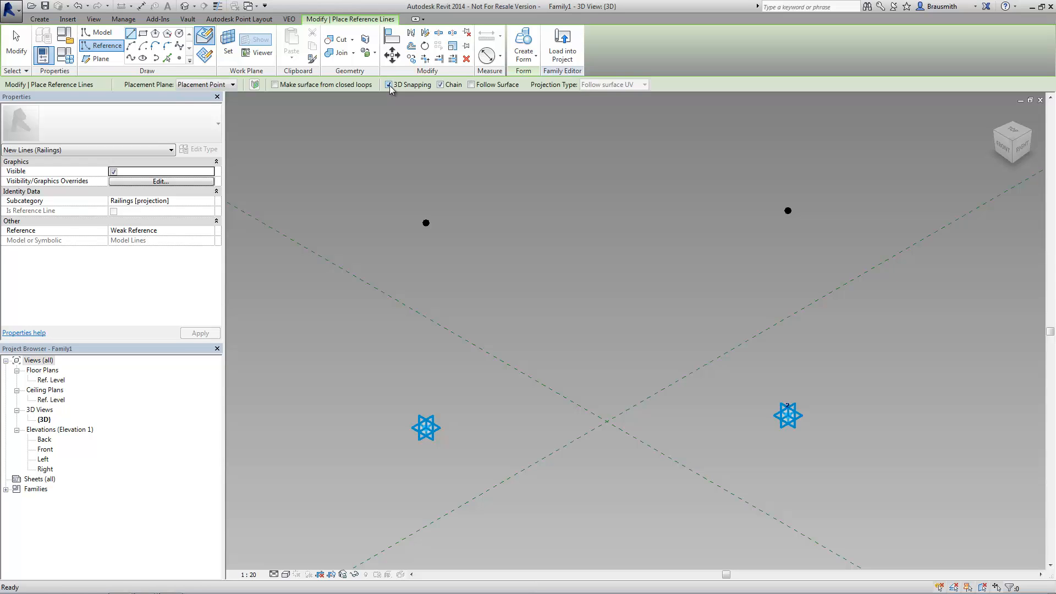
left_click(425, 428)
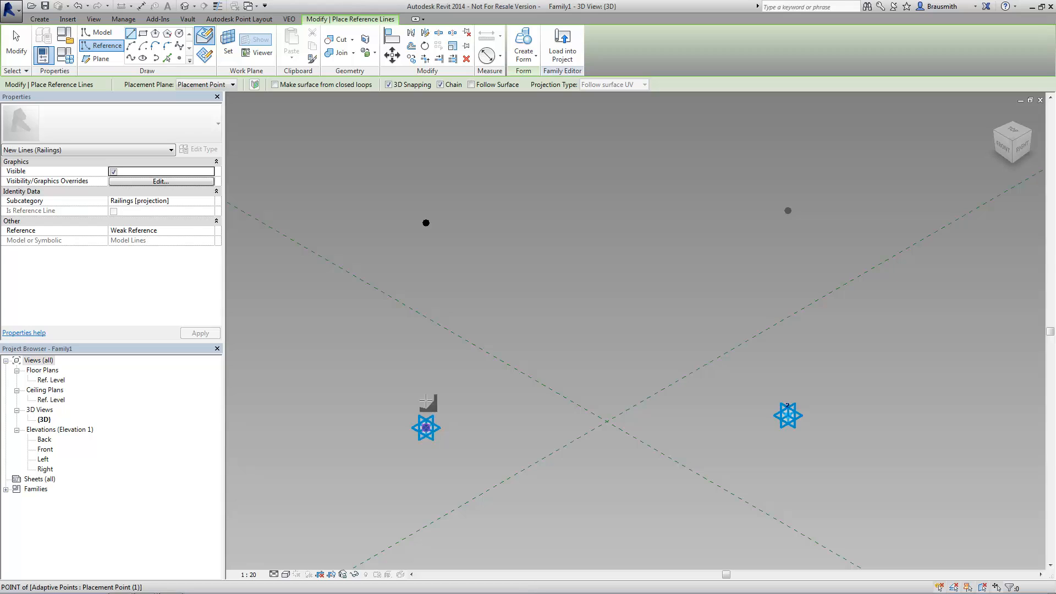
left_click(425, 224)
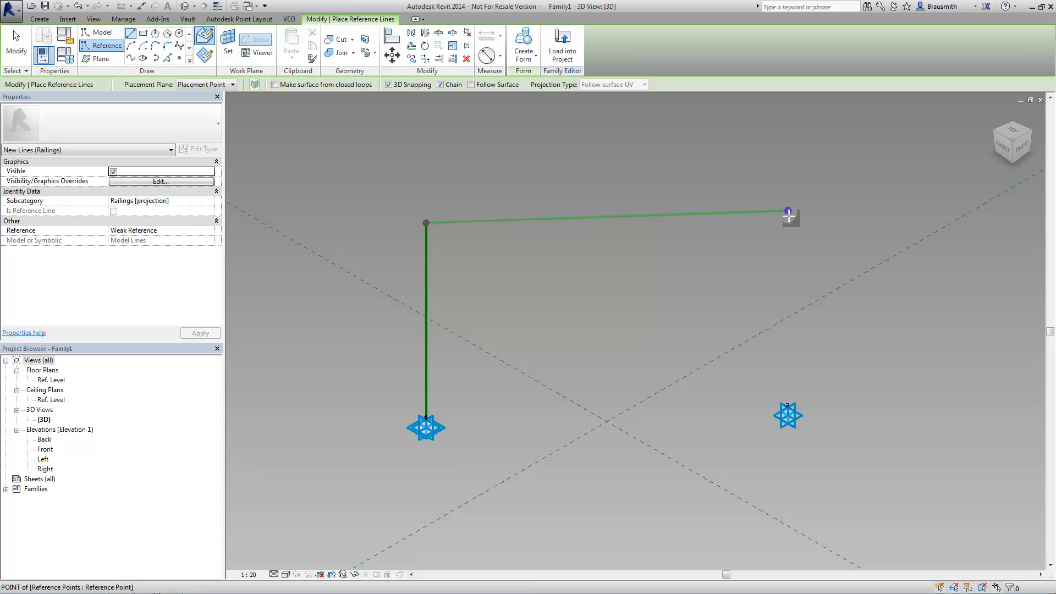
left_click(785, 390)
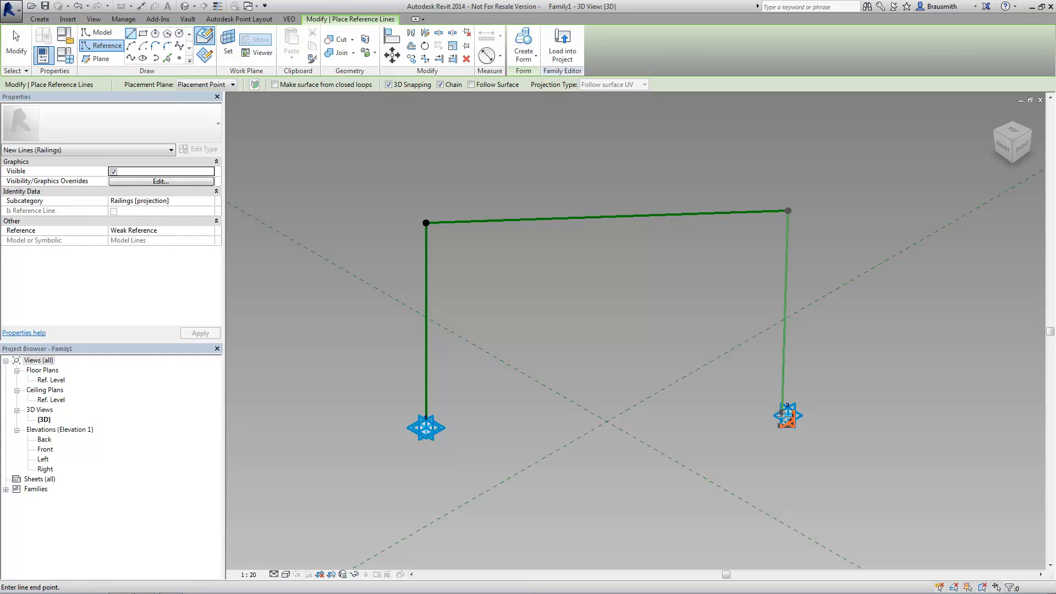
left_click(728, 454)
key("Escape")
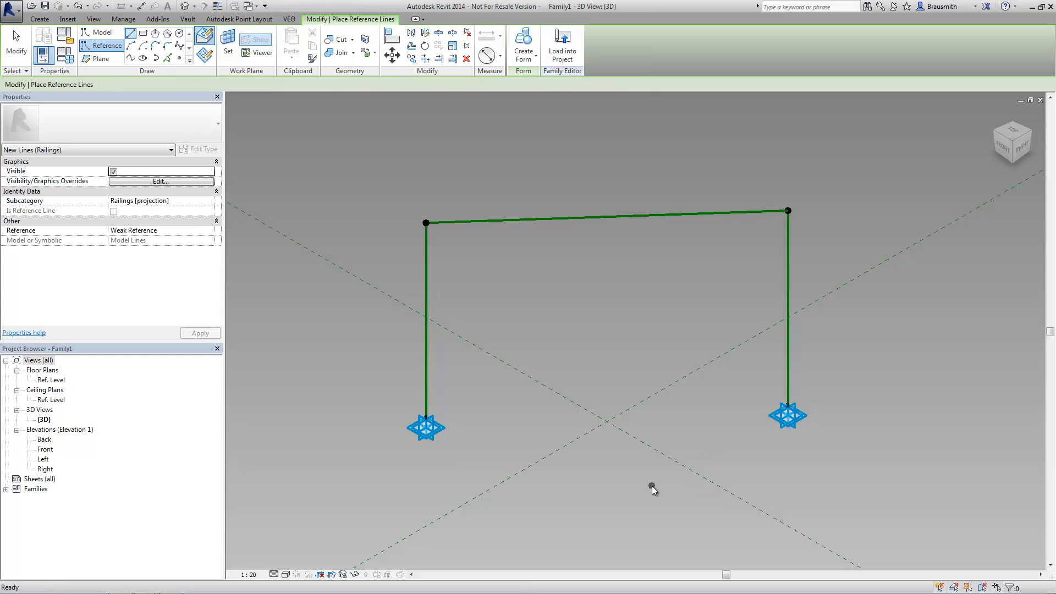
key("Escape")
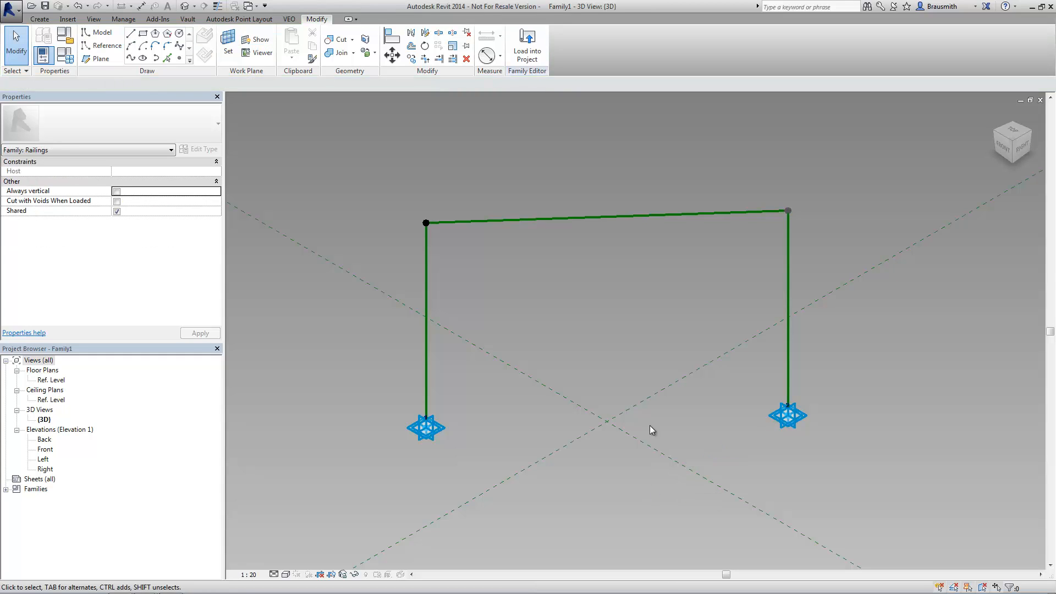
Display the reference line frame with thin lines in an angled 3D view.
left_click(217, 8)
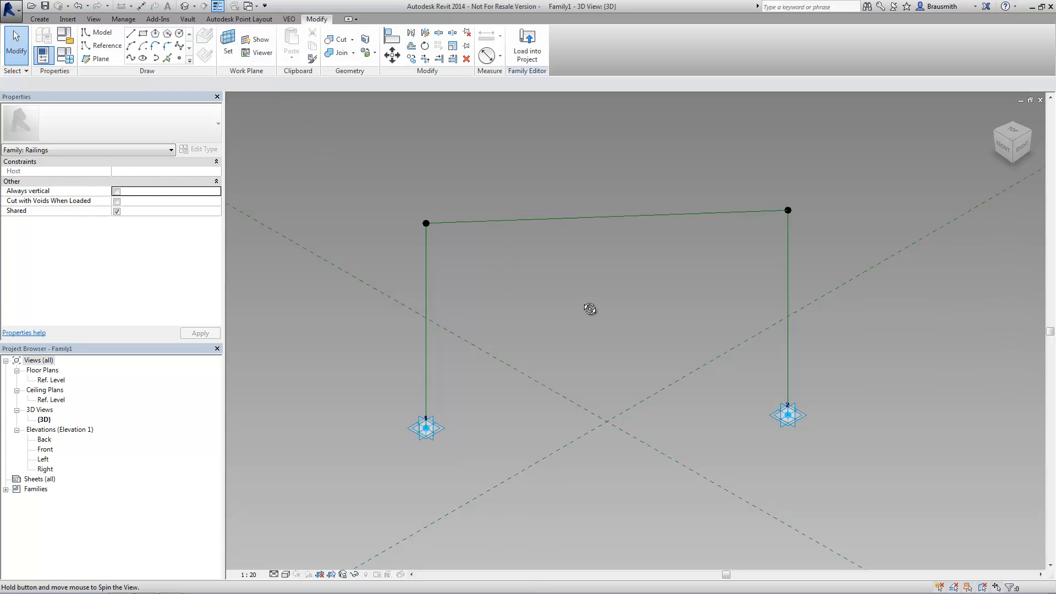
middle_click_drag(589, 310, 616, 299, "shift")
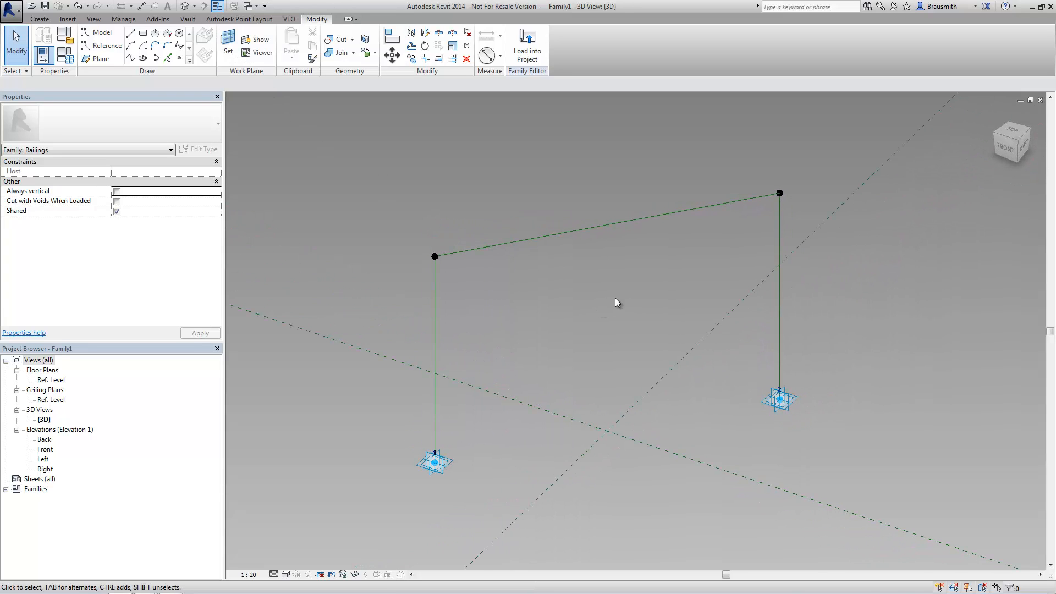
Draw a reference line with 3D snapping between the midpoints of the two vertical reference lines.
left_click(94, 50)
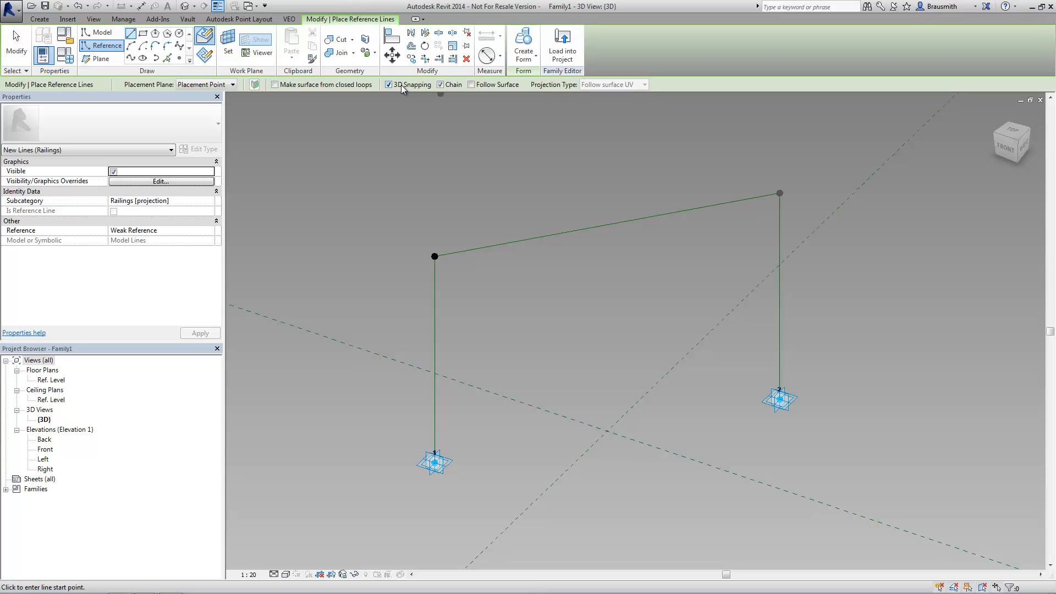
left_click(434, 360)
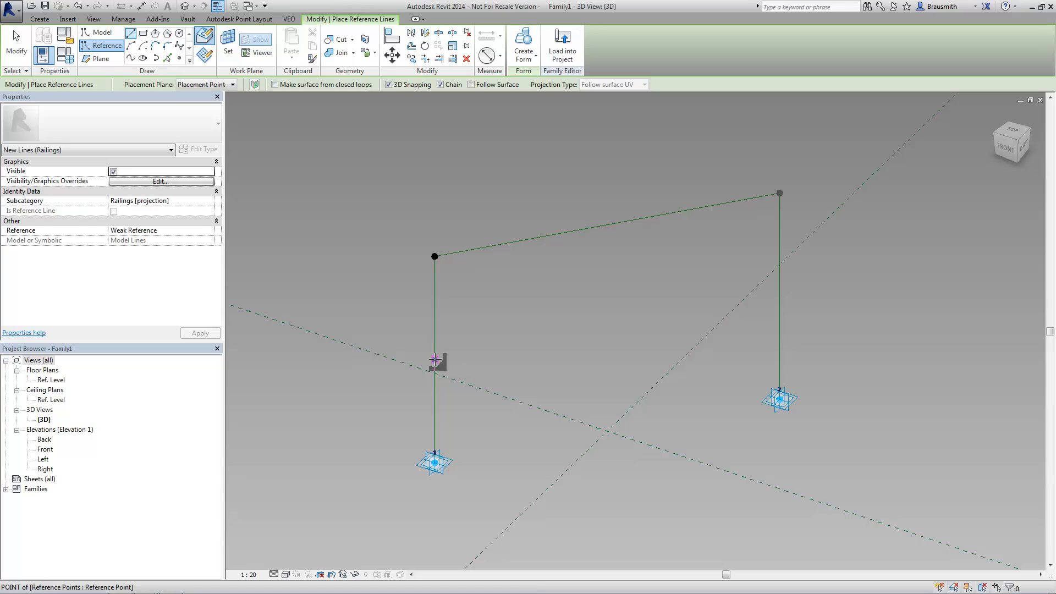
left_click(779, 296)
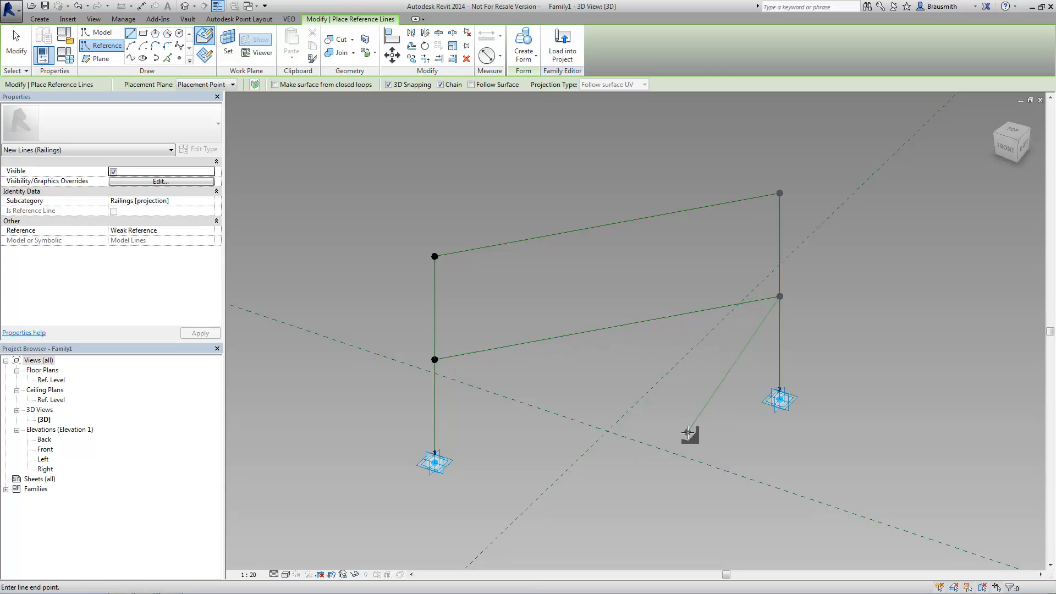
key("Escape")
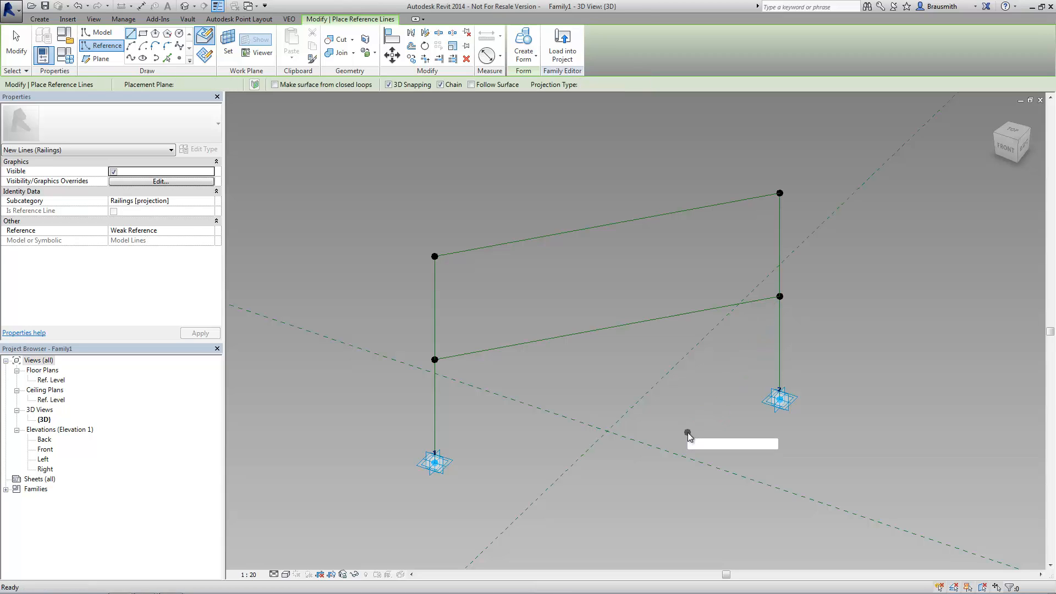
key("Escape")
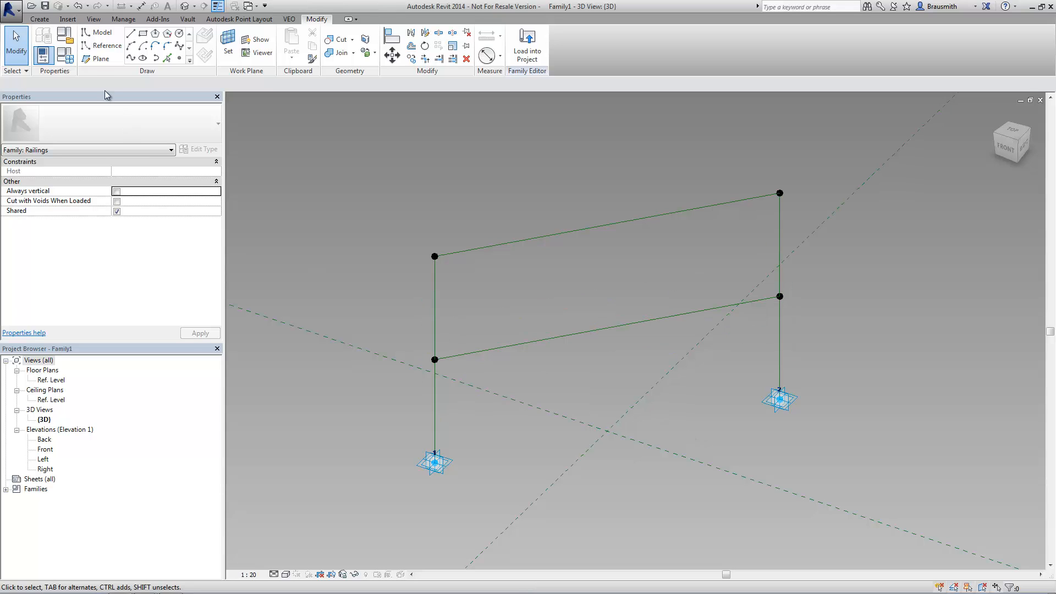
Try a Height of 500 in Family Types to flex the railing frame.
left_click(71, 59)
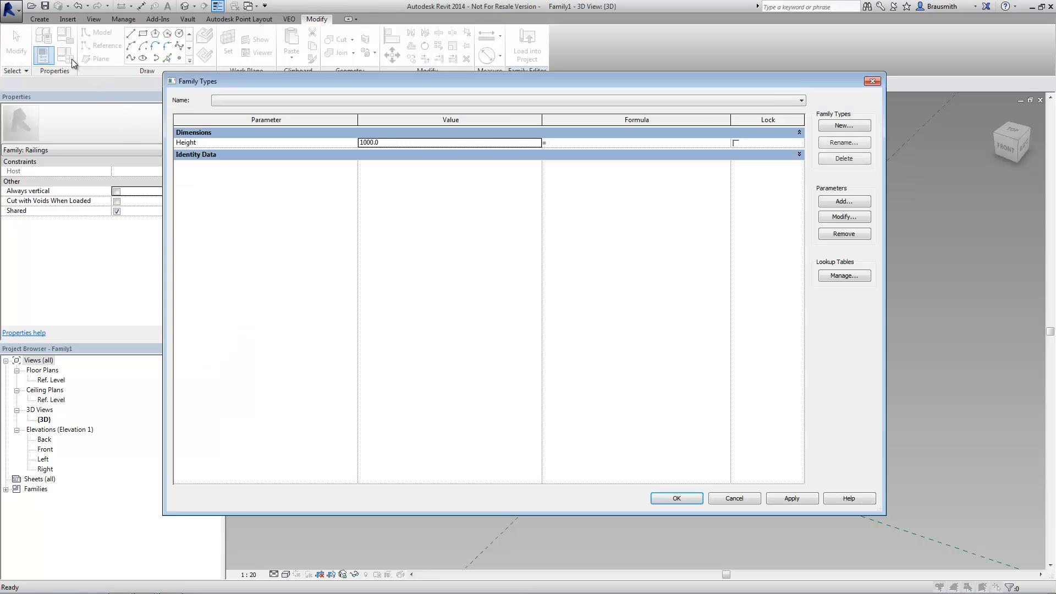
left_click(398, 143)
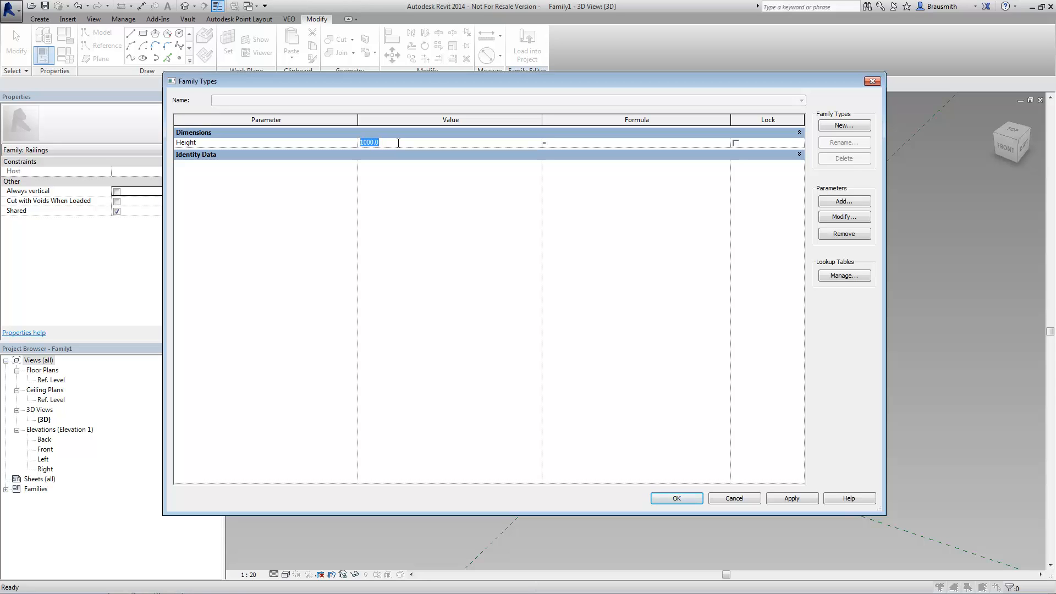
type("500")
left_click(671, 494)
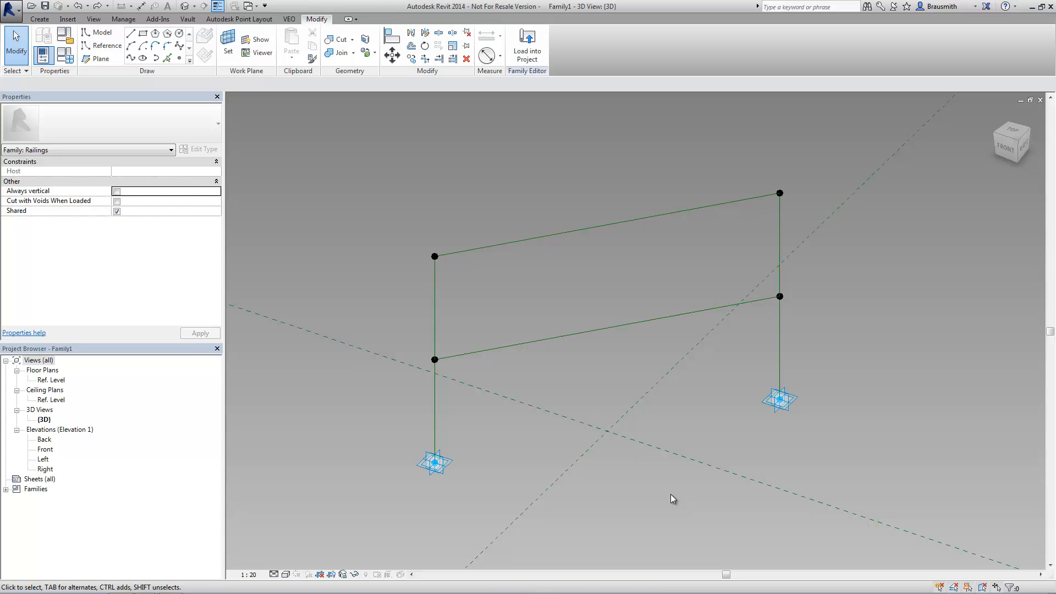
Test the midpoint above adaptive point 1 with a Normalized Curve Parameter of 0.75, and return it to 0.5.
left_click_drag(410, 326, 456, 385)
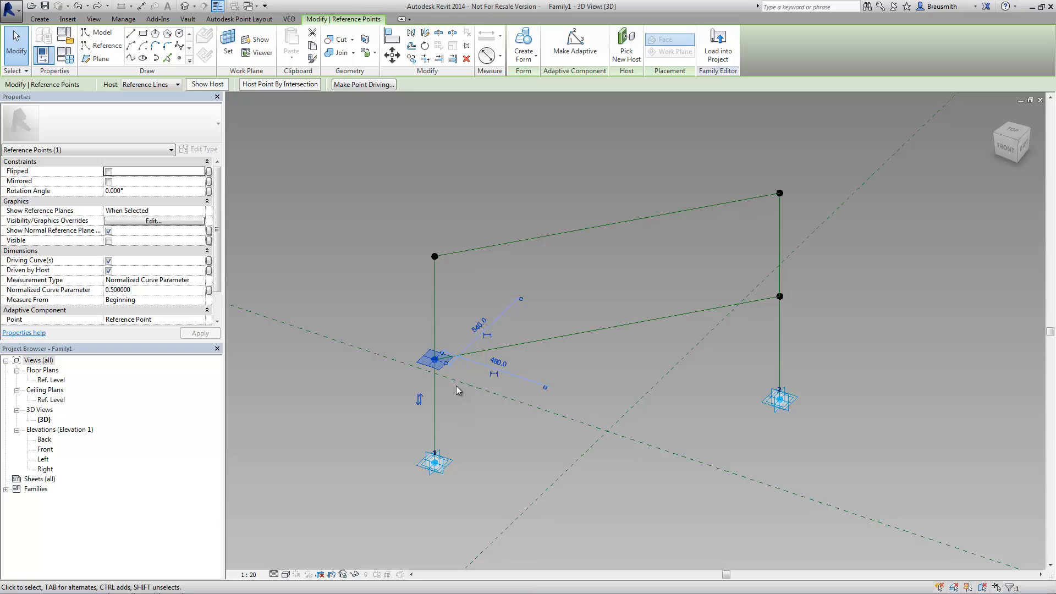
left_click_drag(137, 341, 136, 375)
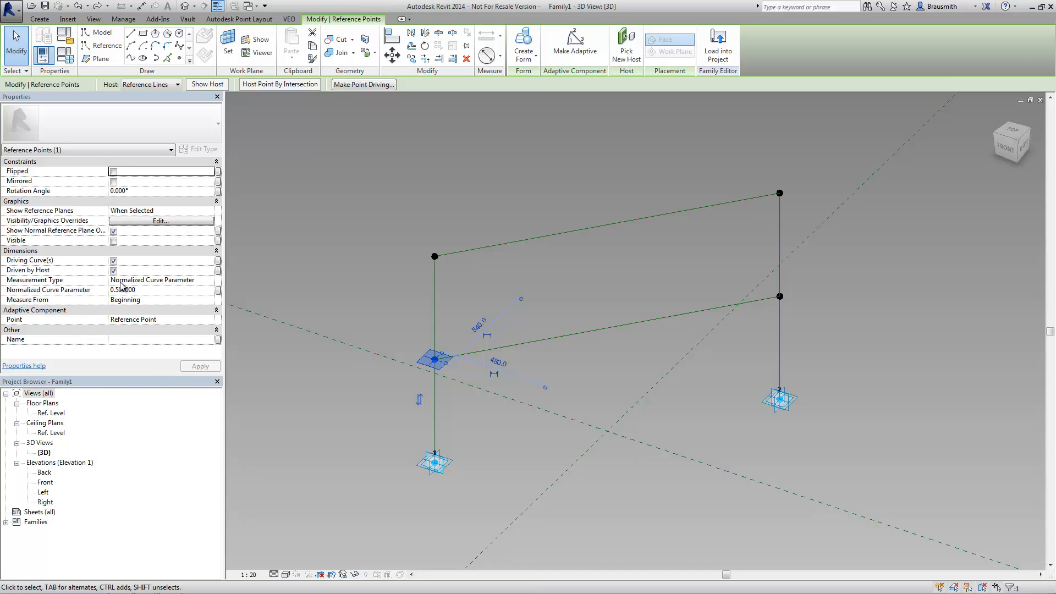
left_click(211, 282)
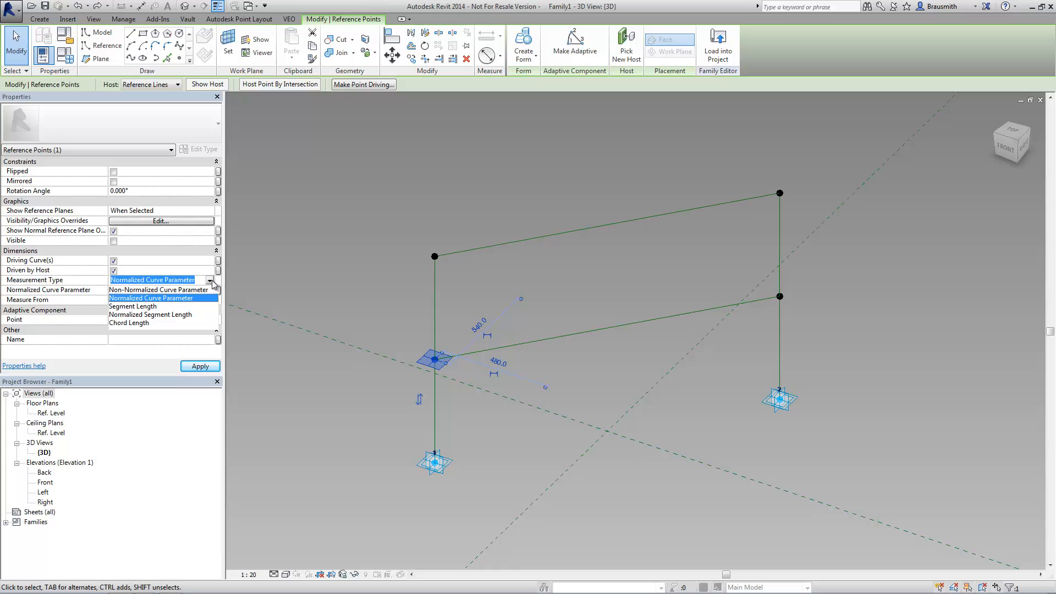
left_click(201, 280)
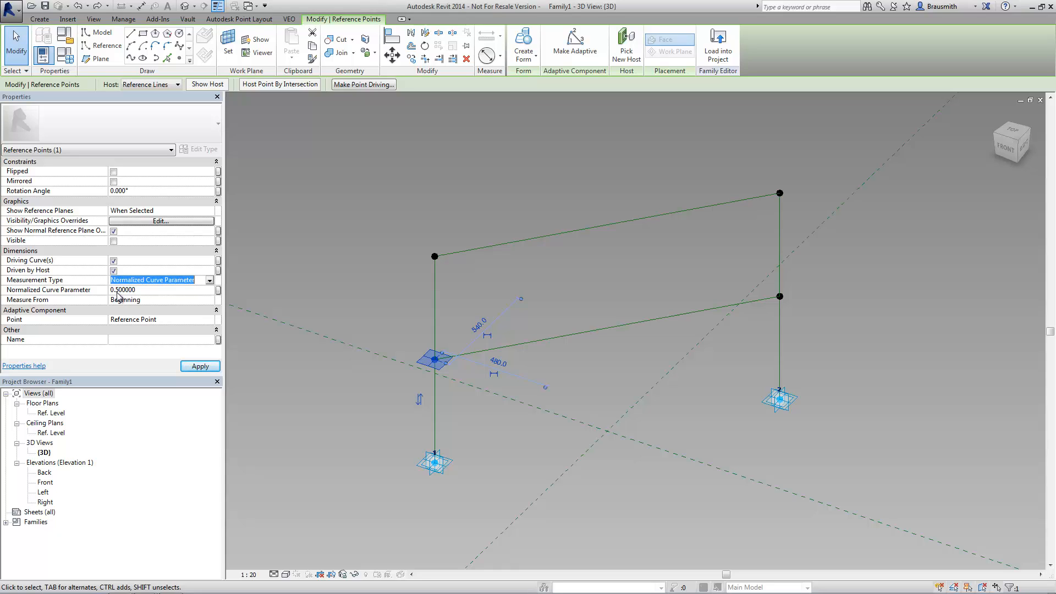
left_click(150, 292)
key("BackSpace")
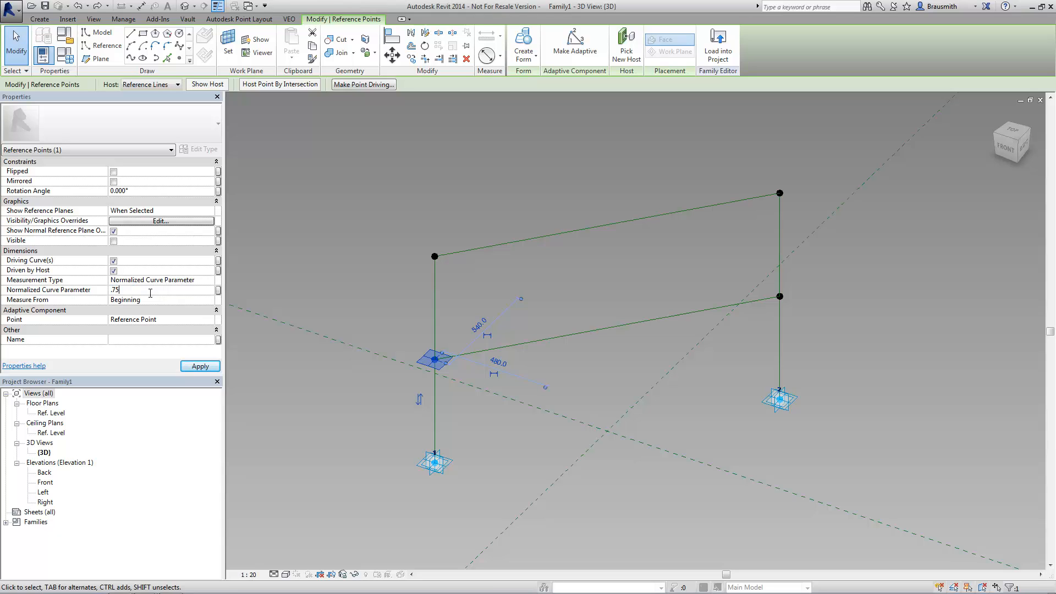
type(".75")
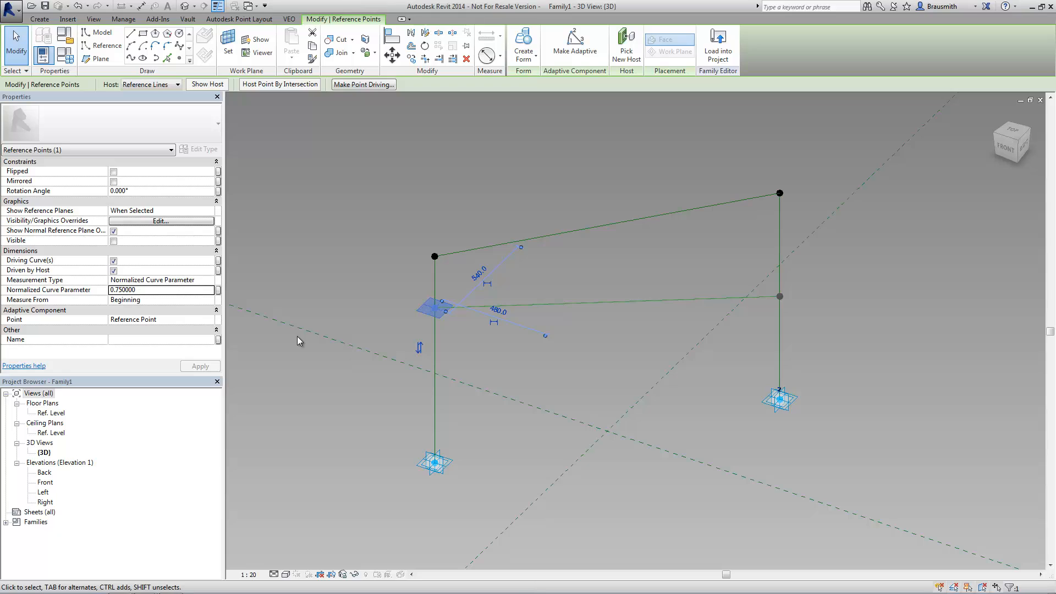
left_click(169, 290)
type(".5")
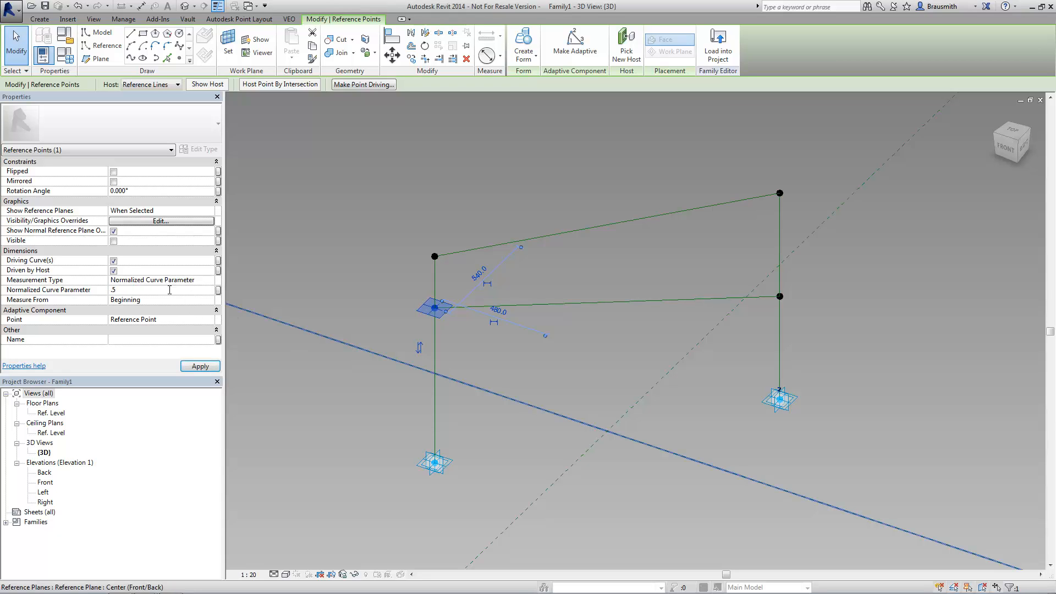
left_click(303, 392)
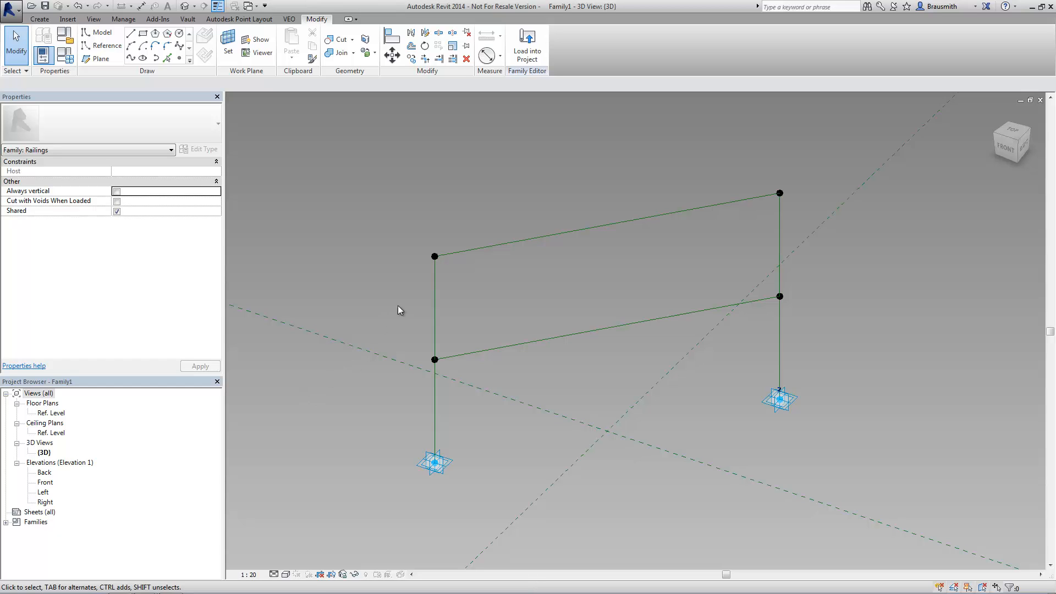
Convert the three chained frame lines and the middle rail line from reference lines to model lines.
key("Tab")
left_click(432, 304)
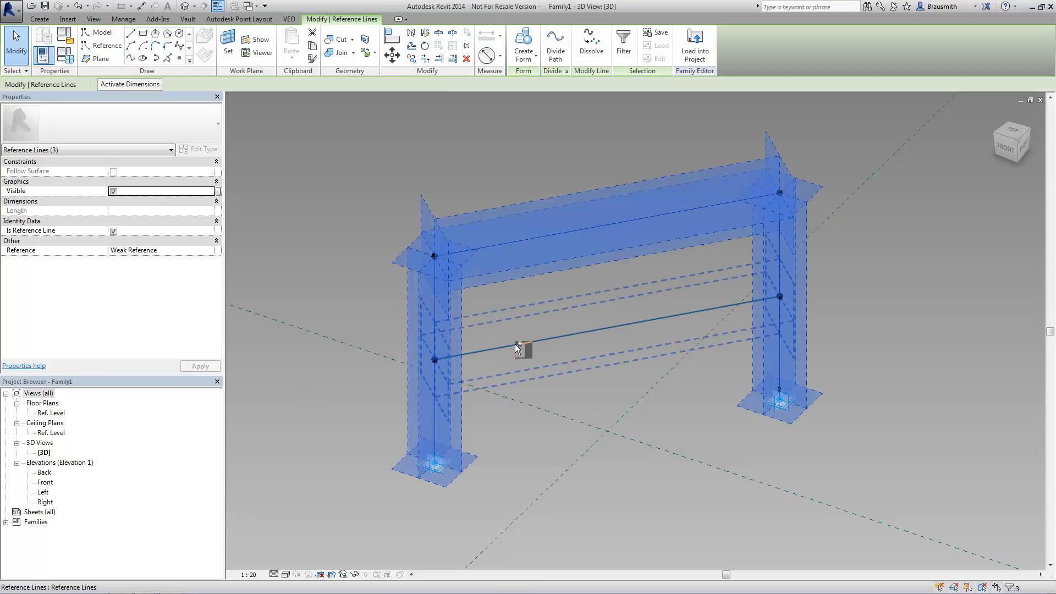
left_click(515, 345, "ctrl")
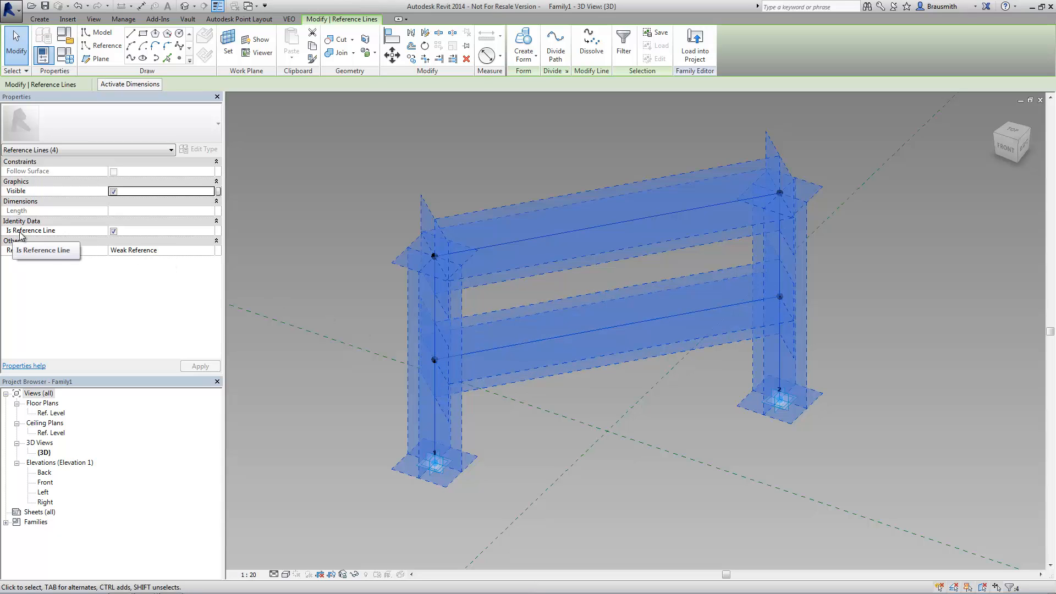
left_click(114, 231)
left_click(306, 264)
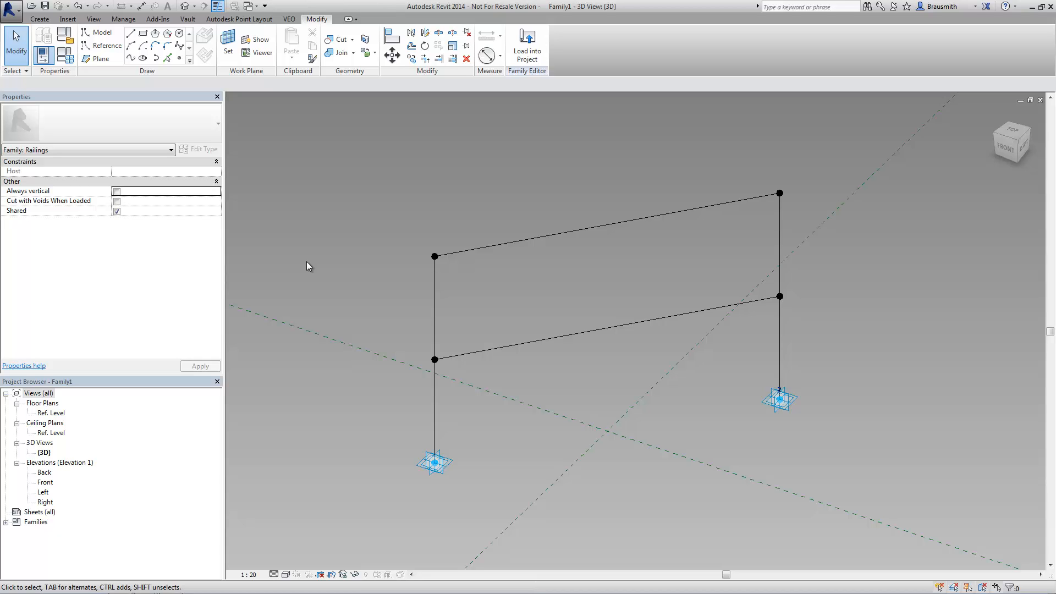
Switch to Multi-Slope Railing.rvt, edit the railing mass in place, and delete the existing railing on the first ramp section.
key("ctrl+Tab")
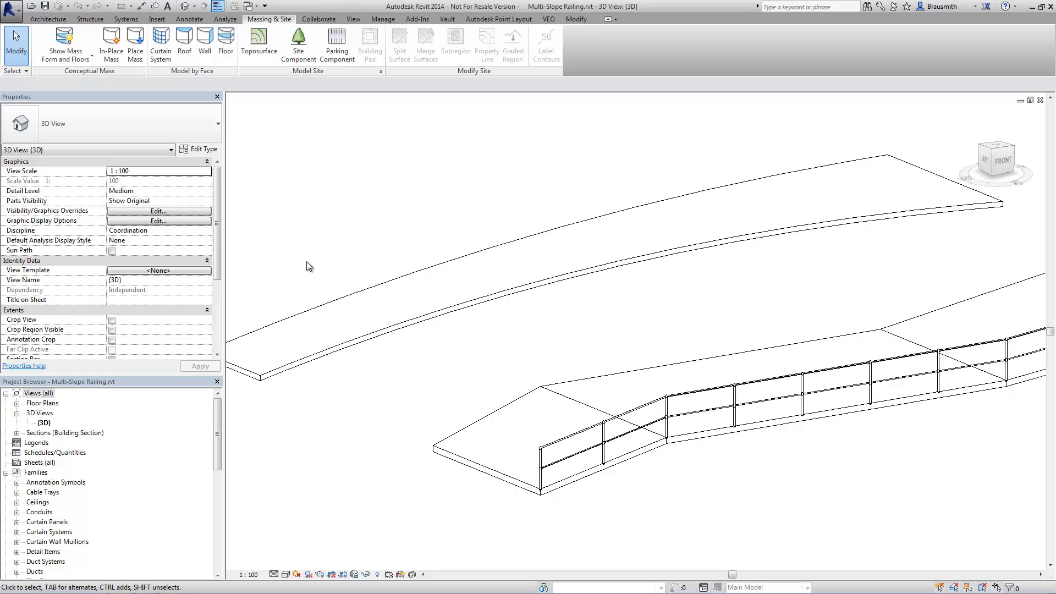
middle_click_drag(505, 407, 468, 405, "shift")
left_click(468, 405)
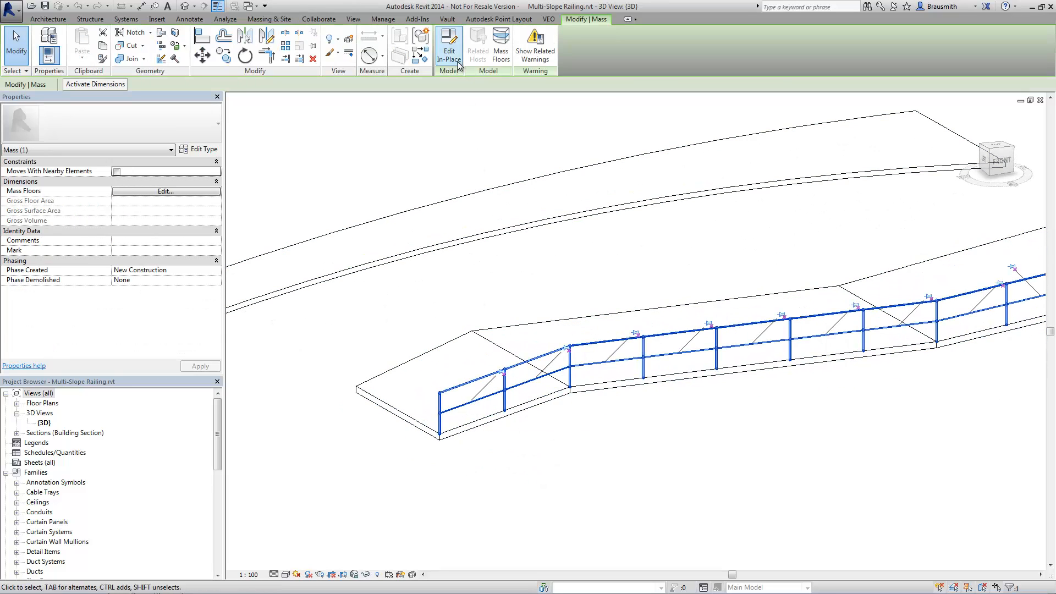
left_click(458, 65)
scroll(484, 440, "up", 3)
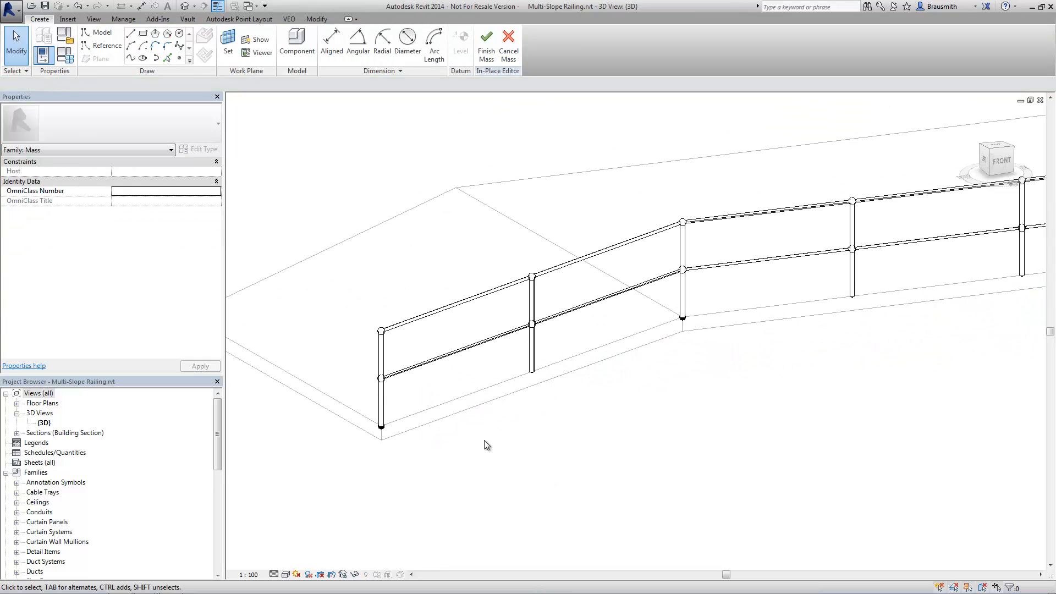
left_click(486, 352)
key("Delete")
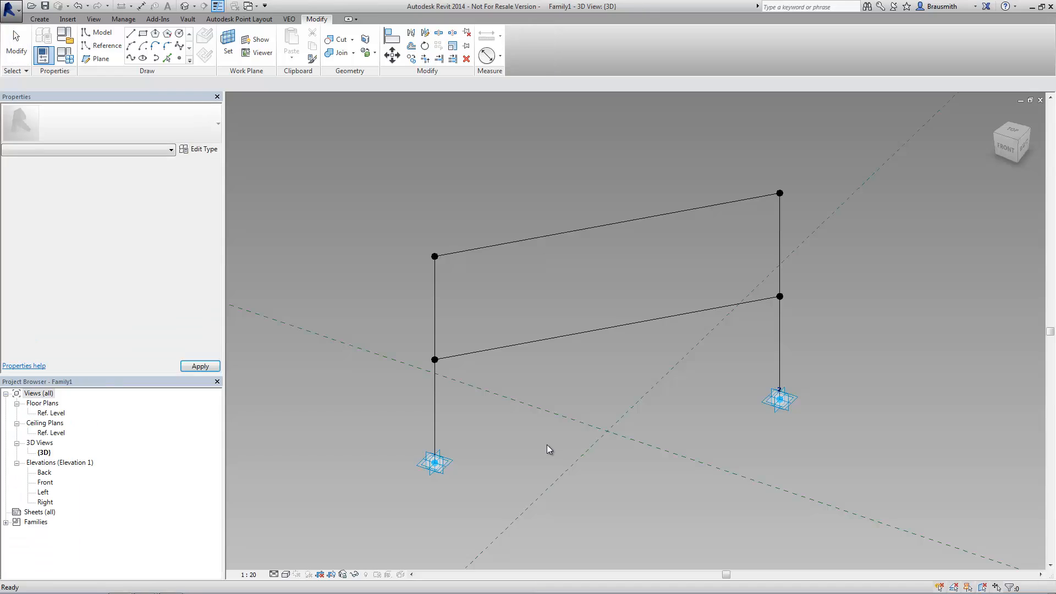
Return to the new railing family and load it into Multi-Slope Railing.rvt only.
left_click(547, 445)
left_click(532, 57)
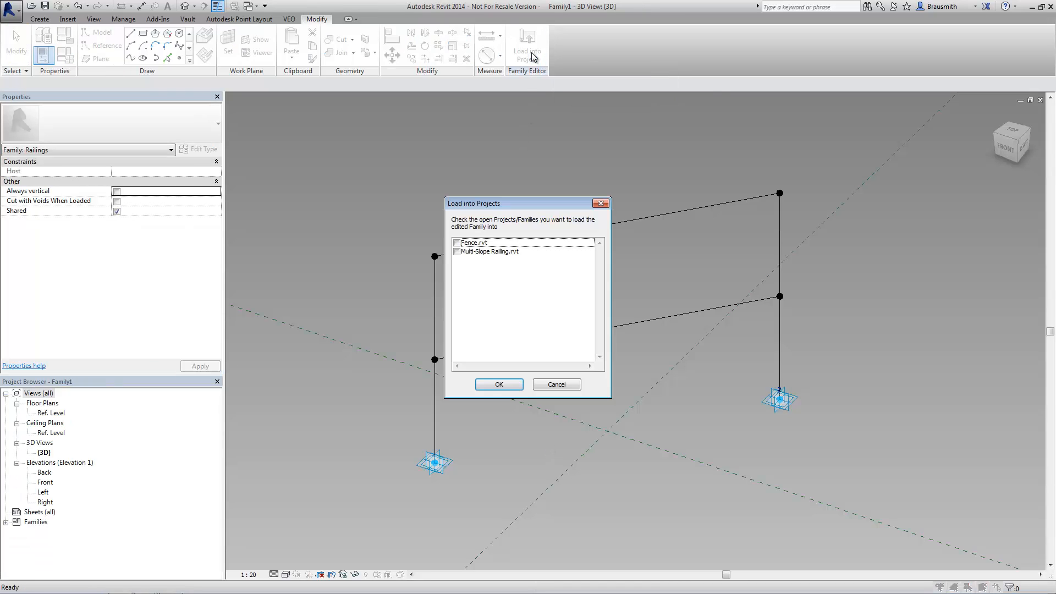
left_click(456, 252)
left_click(499, 384)
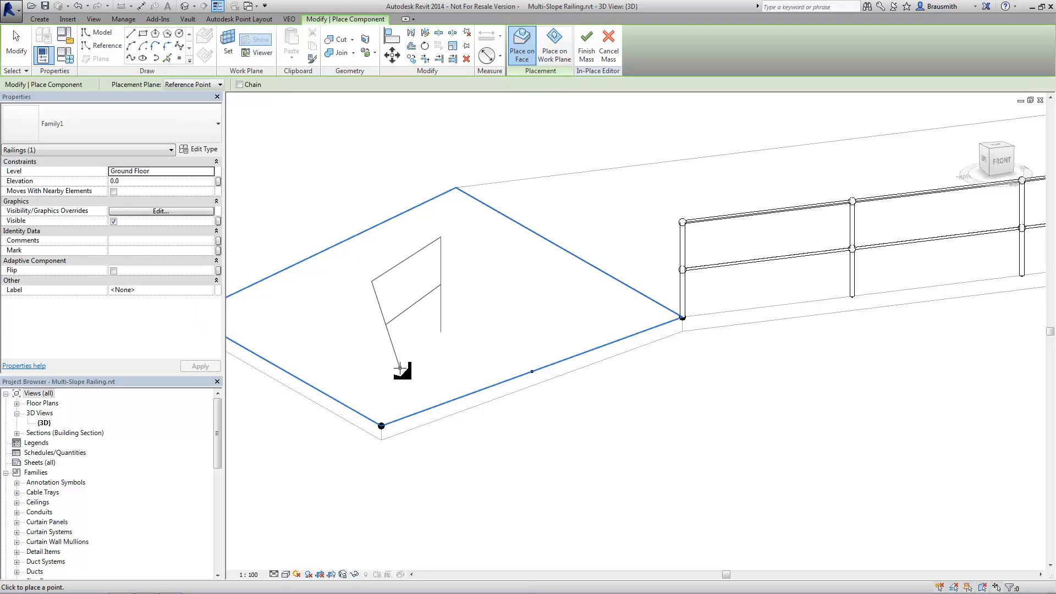
Place the loaded railing component on the first two nodes of the divided path along the first ramp section.
left_click(381, 425)
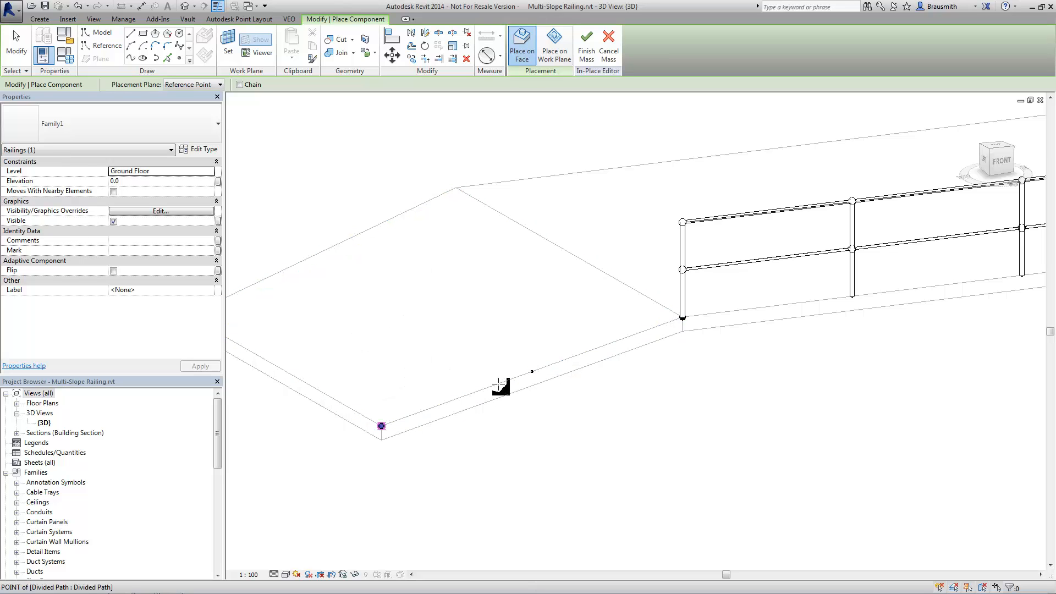
left_click(532, 371)
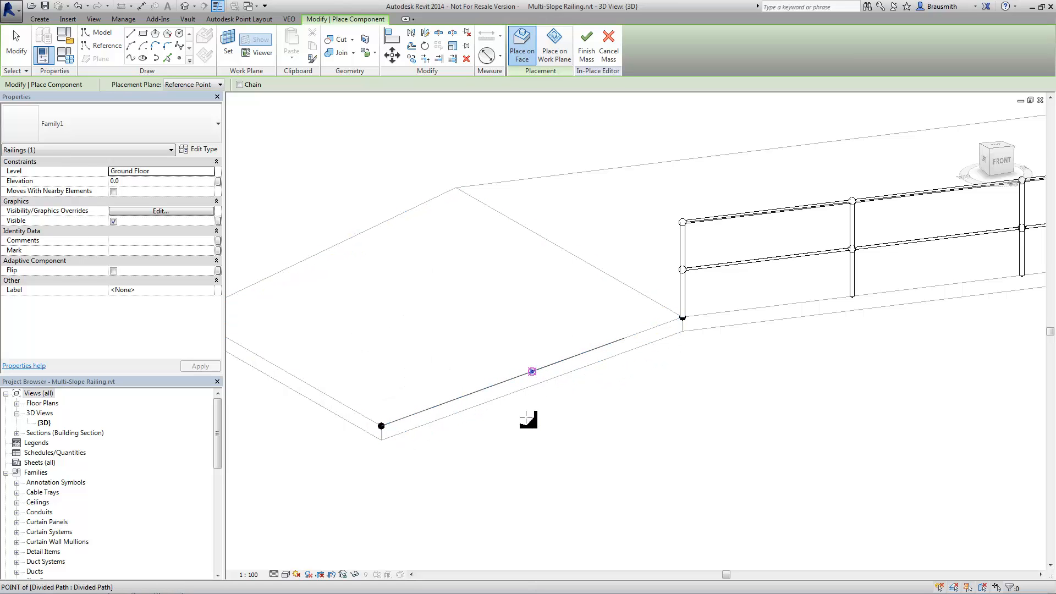
key("Escape")
key("Escape")
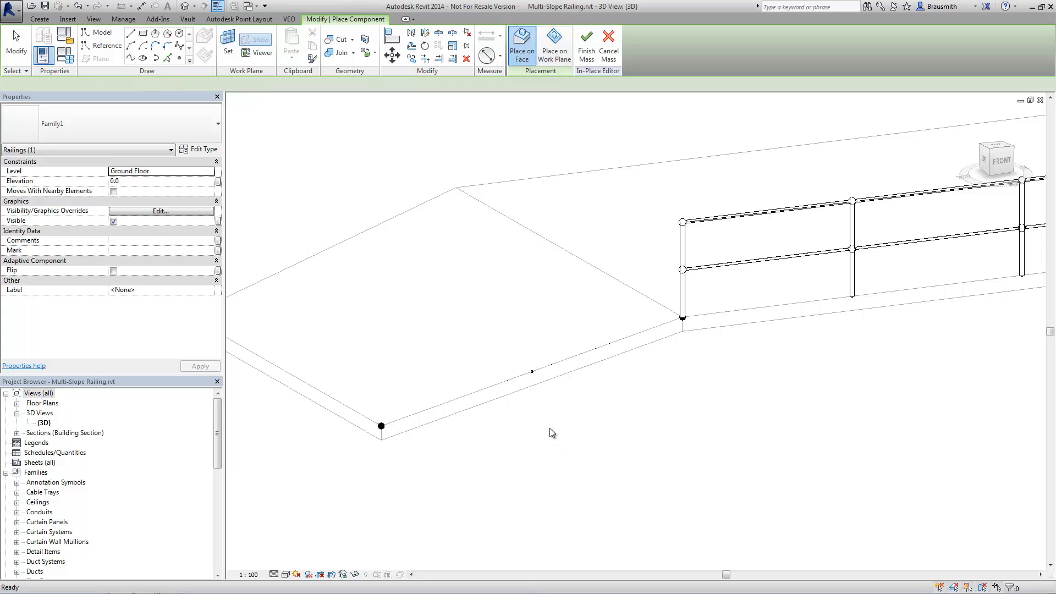
left_click(533, 426)
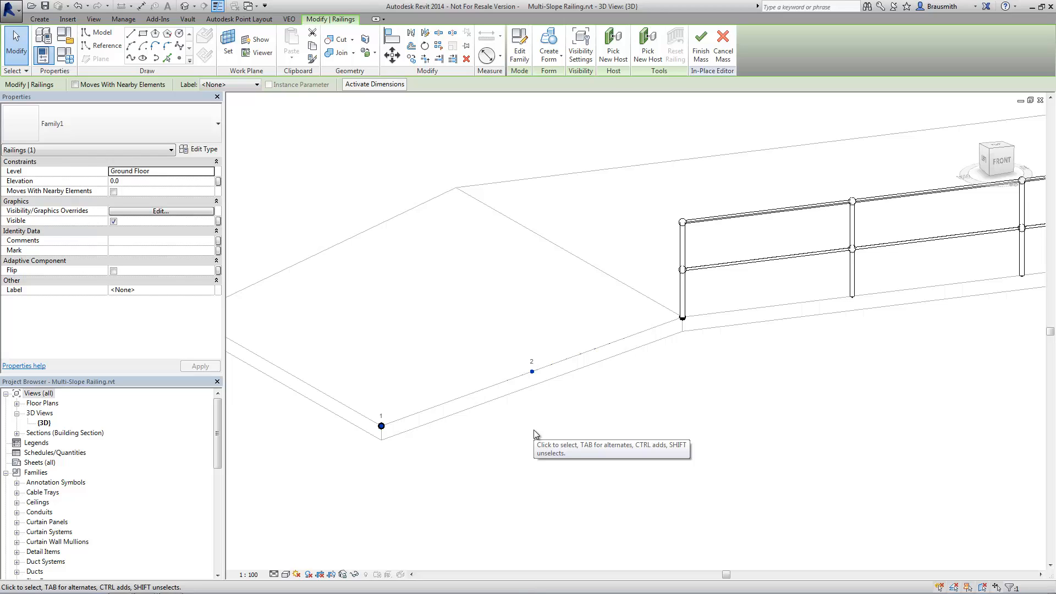
key("Escape")
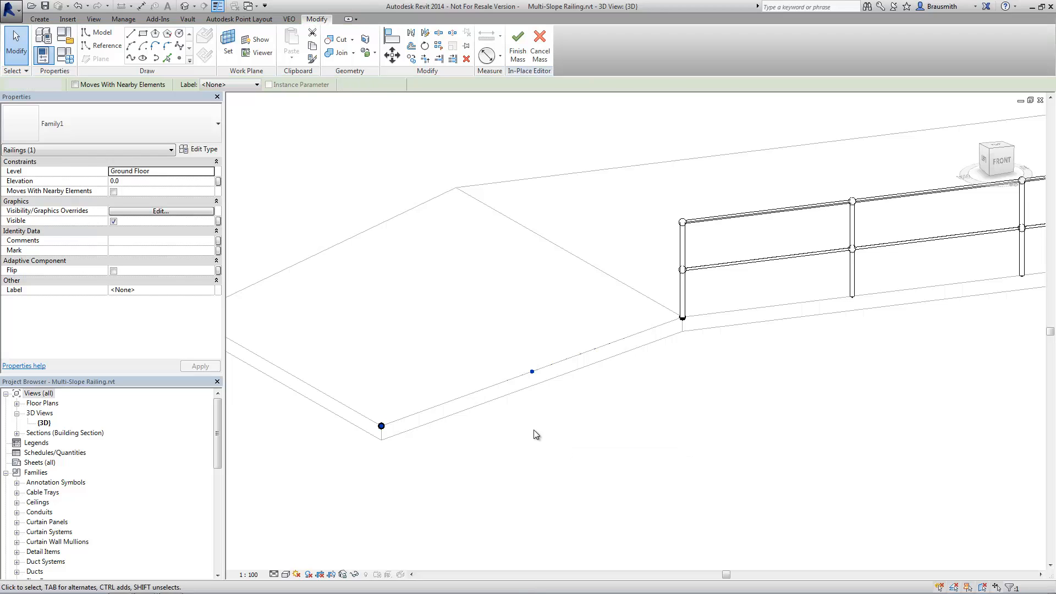
Switch back to the railing family and set the orientation of both adaptive points to Vertical on Placement.
key("ctrl+Tab")
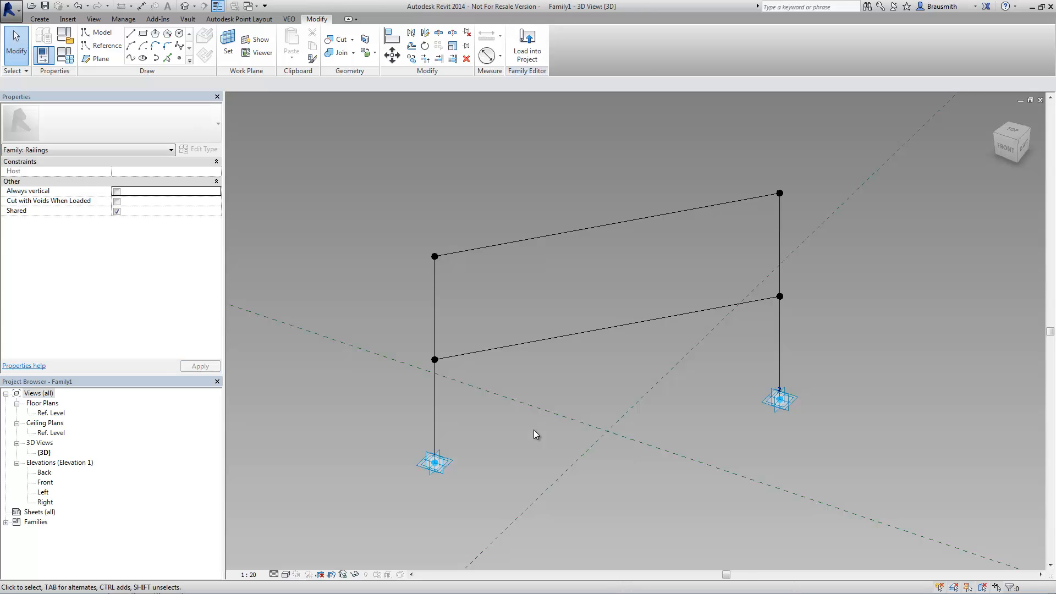
left_click(447, 467)
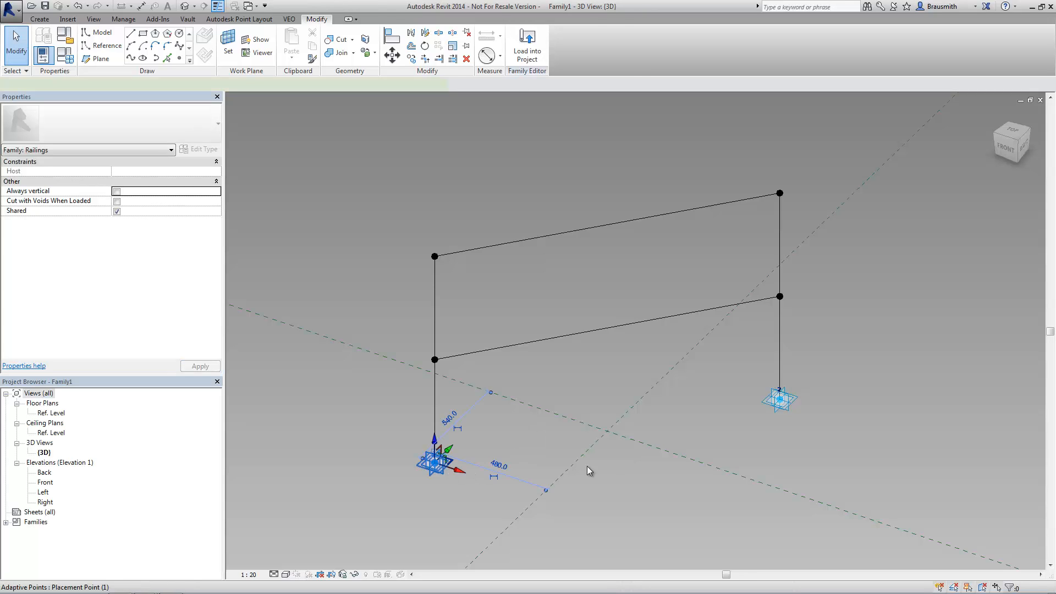
left_click(785, 408, "ctrl")
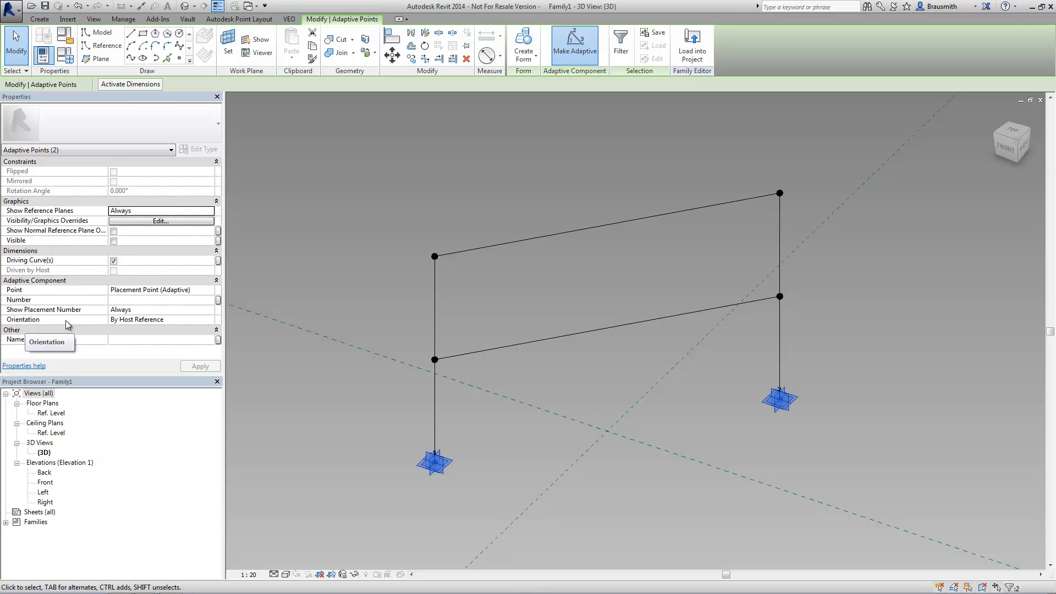
left_click(211, 321)
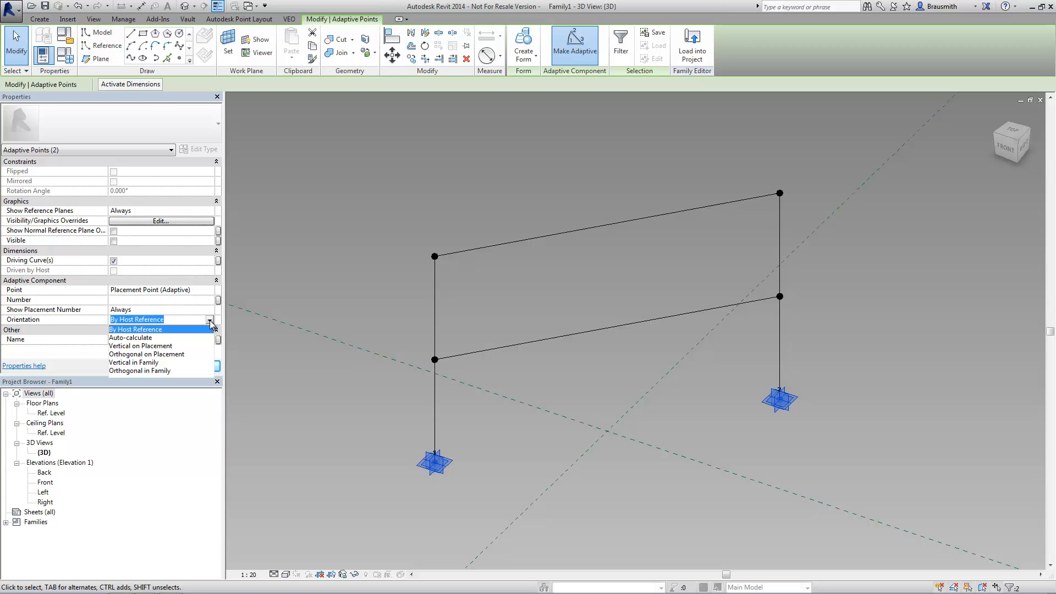
left_click(135, 346)
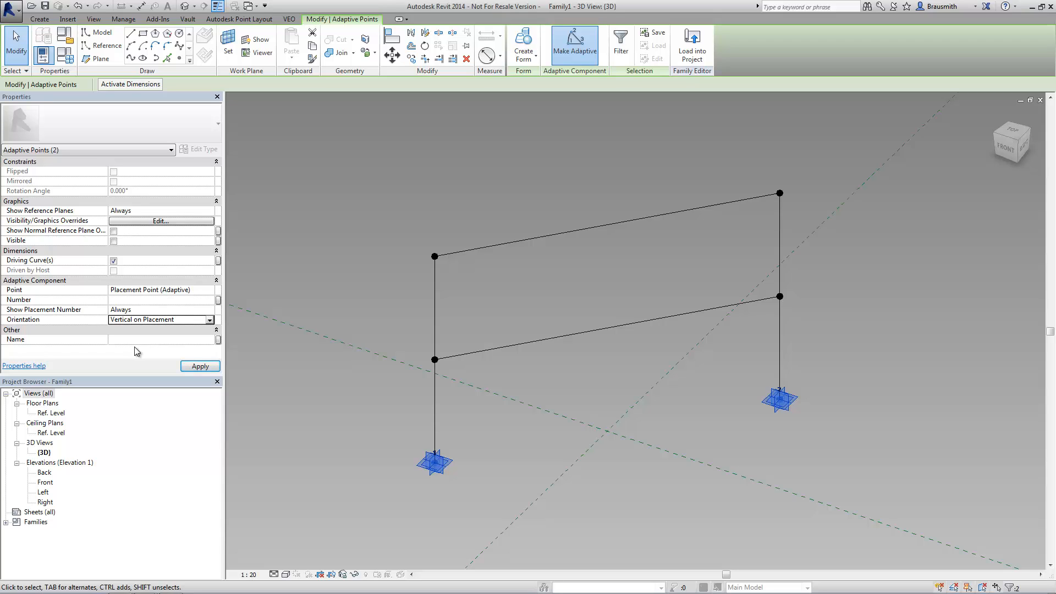
Apply the Vertical on Placement orientation to the adaptive points and reload the railing family into Multi-Slope Railing.rvt.
left_click(199, 366)
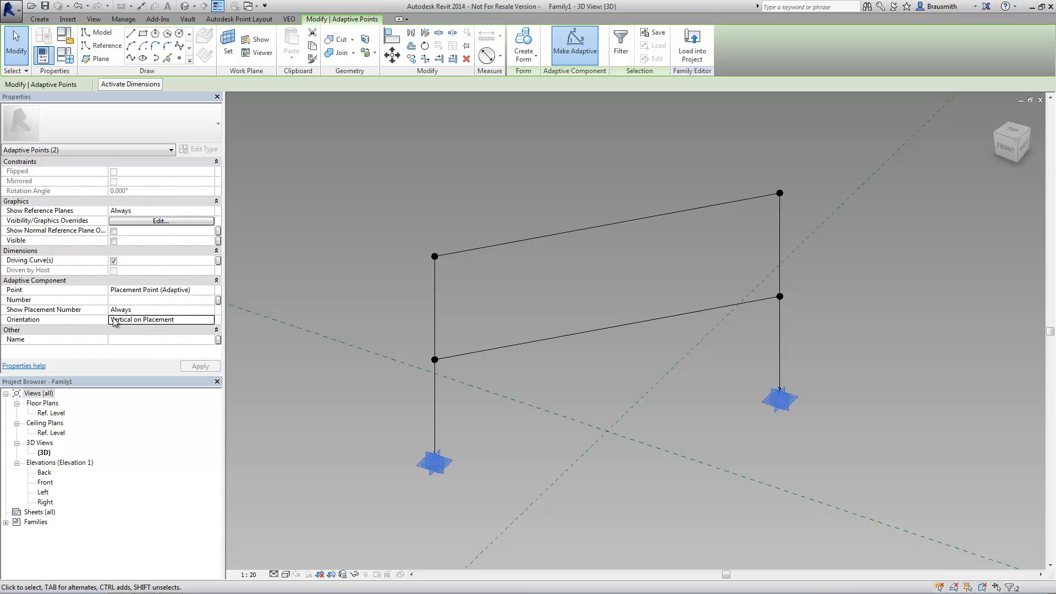
left_click(286, 372)
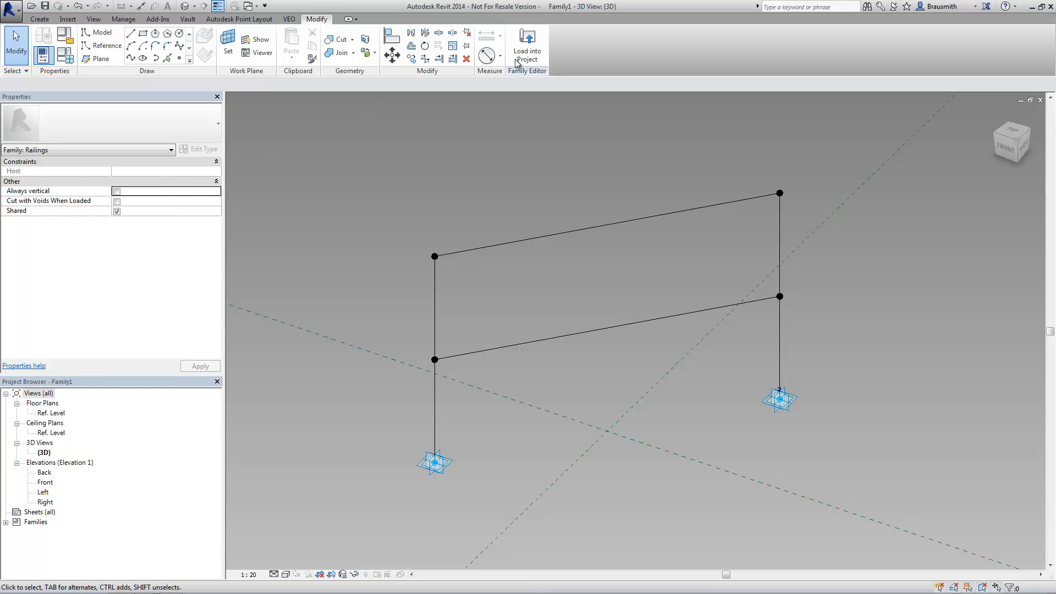
left_click(527, 45)
left_click(499, 384)
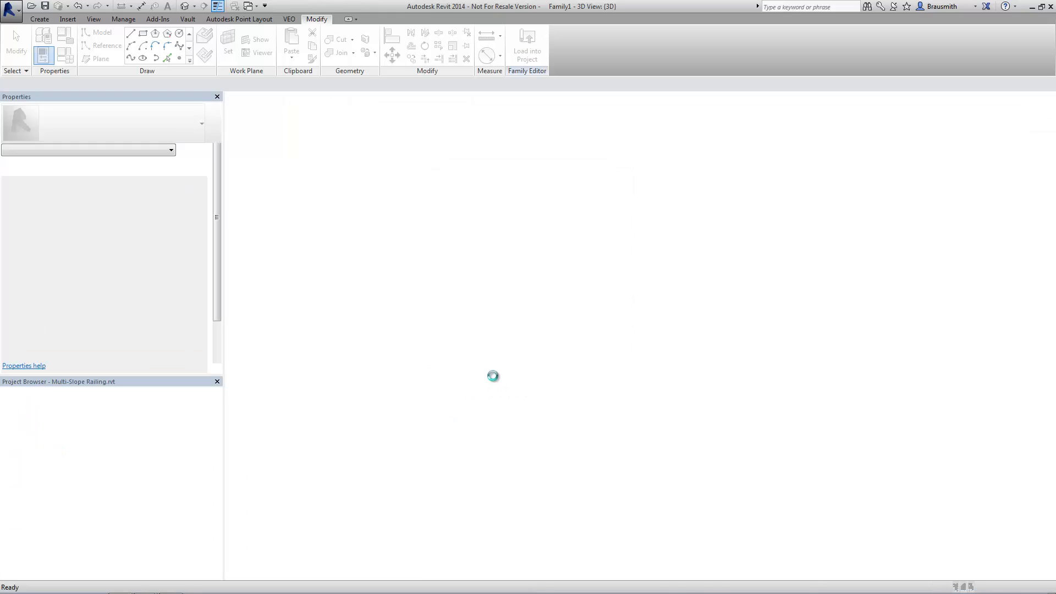
left_click(484, 308)
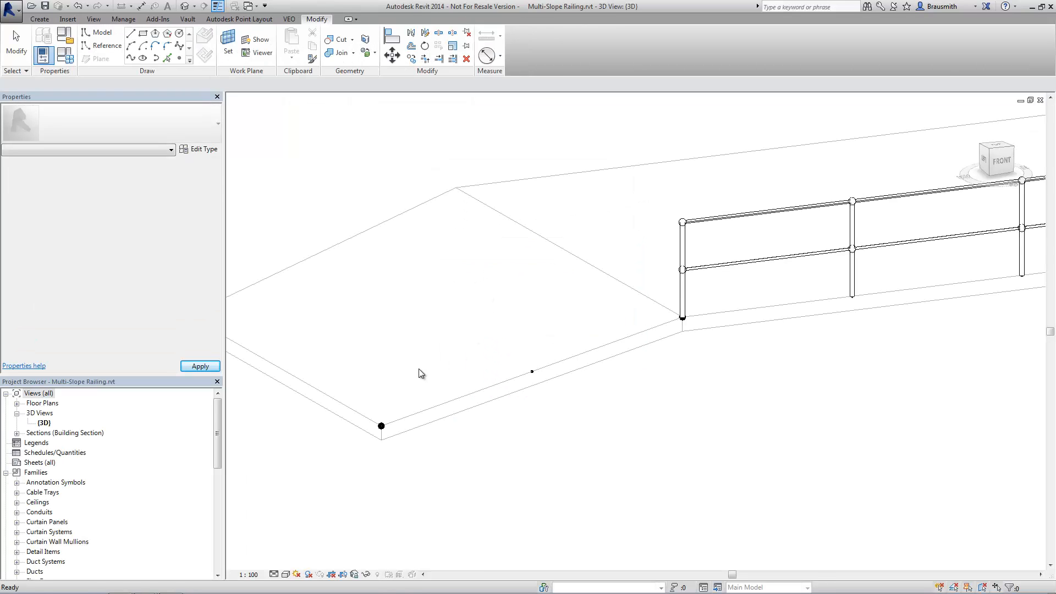
Place the reloaded railing component between the first two nodes of the divided path on the first ramp section.
left_click(382, 425)
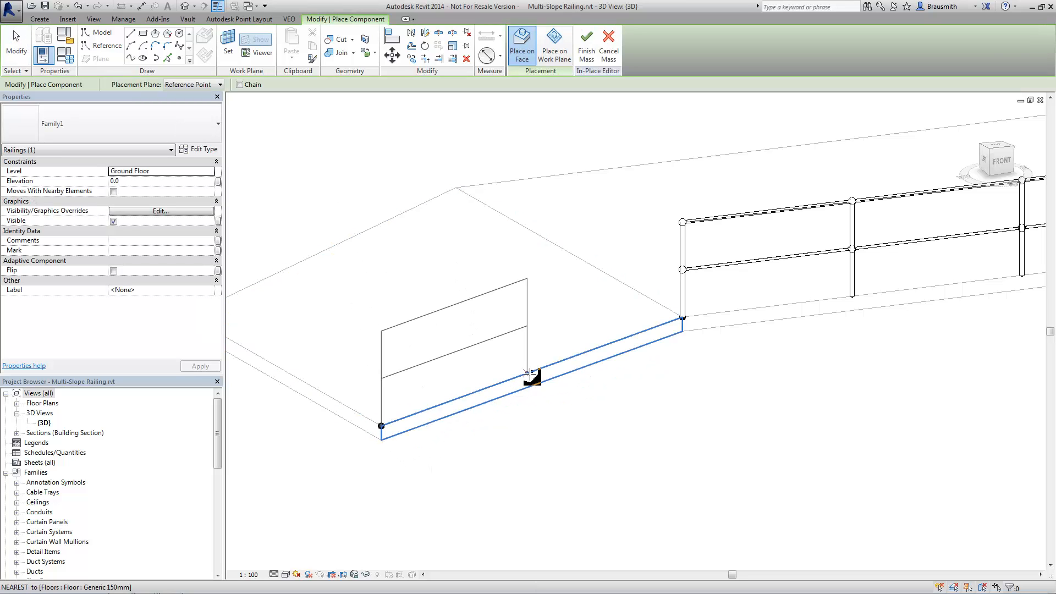
key("Escape")
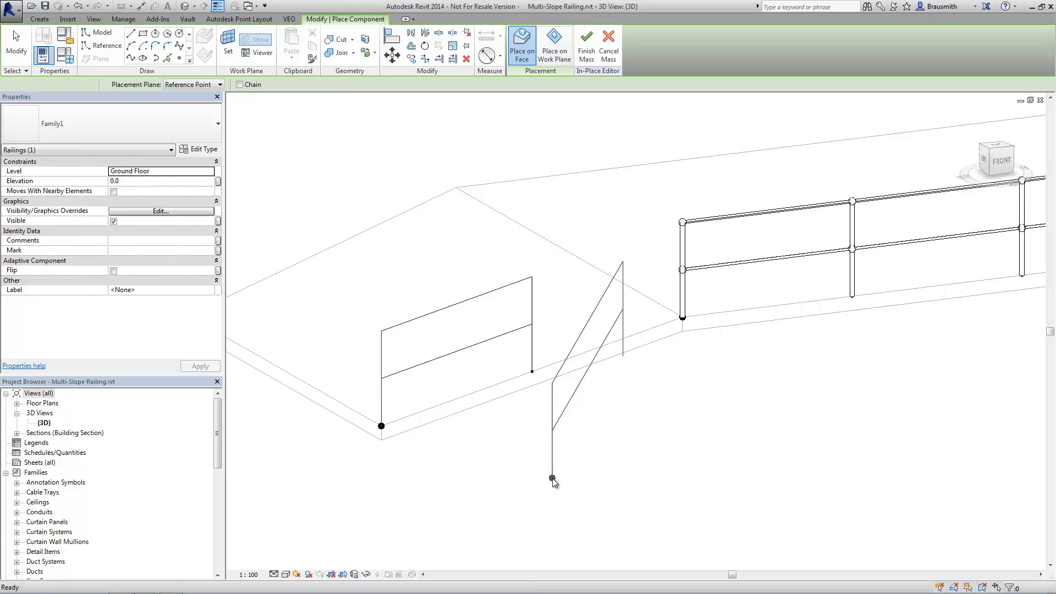
key("Escape")
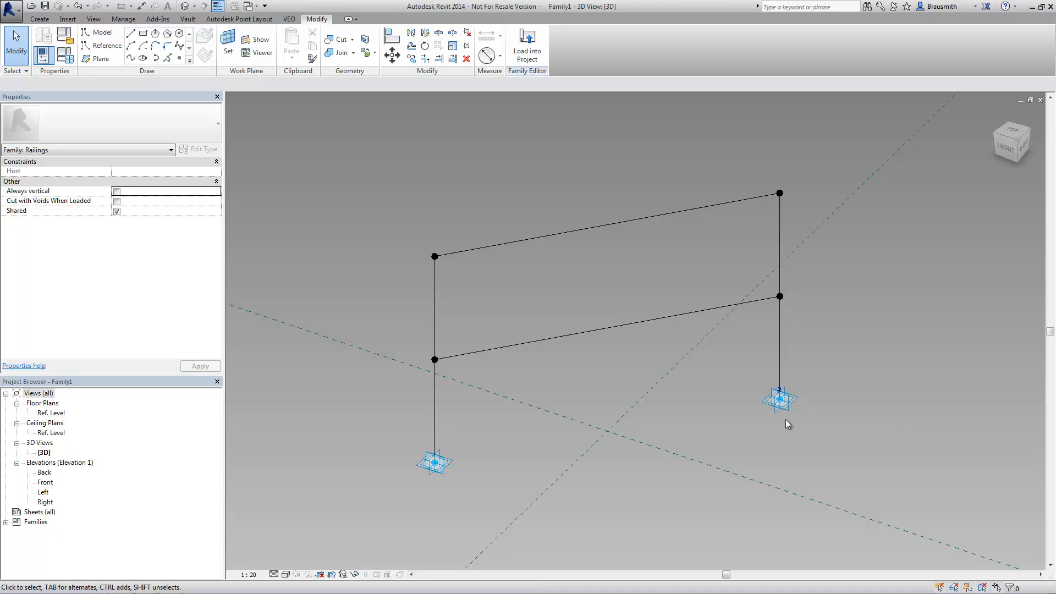
In the railing family, move both adaptive points closer together to test that the railing frame follows them.
left_click_drag(780, 405, 748, 389)
left_click(447, 462)
mouse_move(477, 461)
left_mouse_down()
mouse_move(484, 454)
mouse_move(473, 454)
left_mouse_up()
left_click(386, 483)
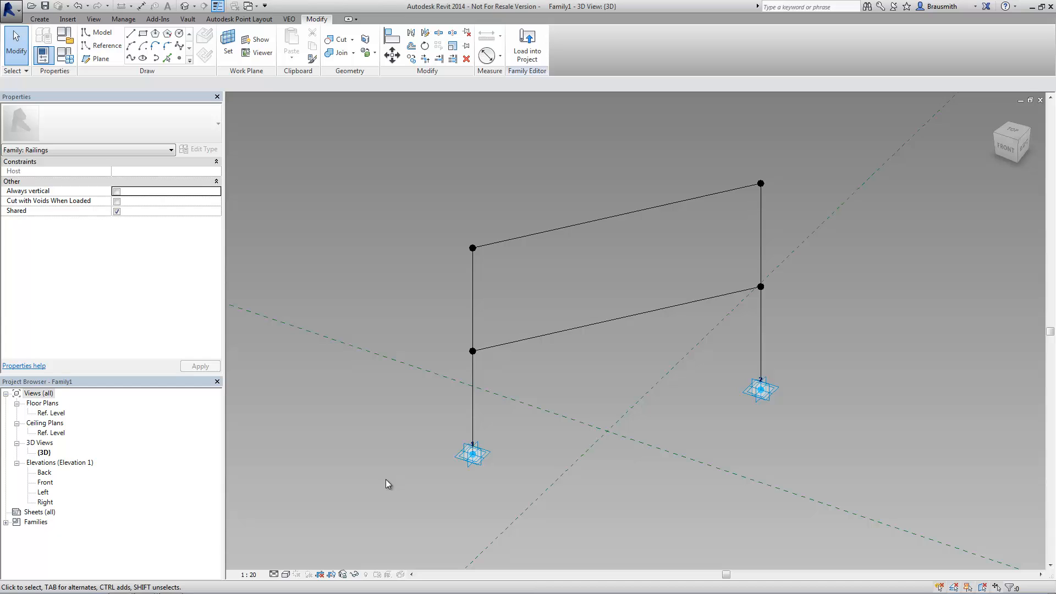
Convert all four post and rail model lines of the railing frame to reference lines.
key("Tab")
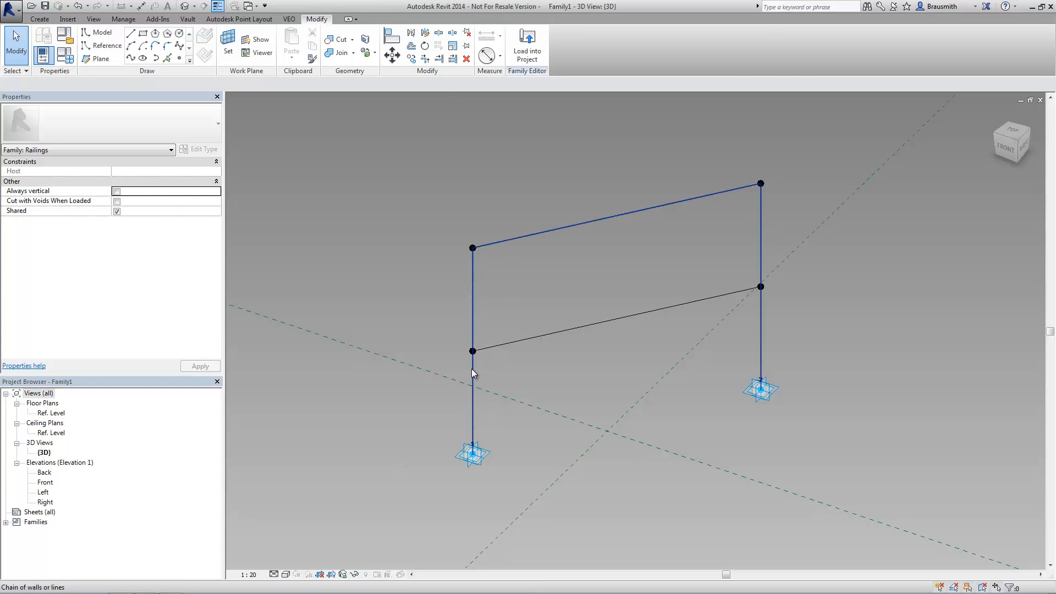
left_click(471, 368)
left_click(533, 344, "ctrl")
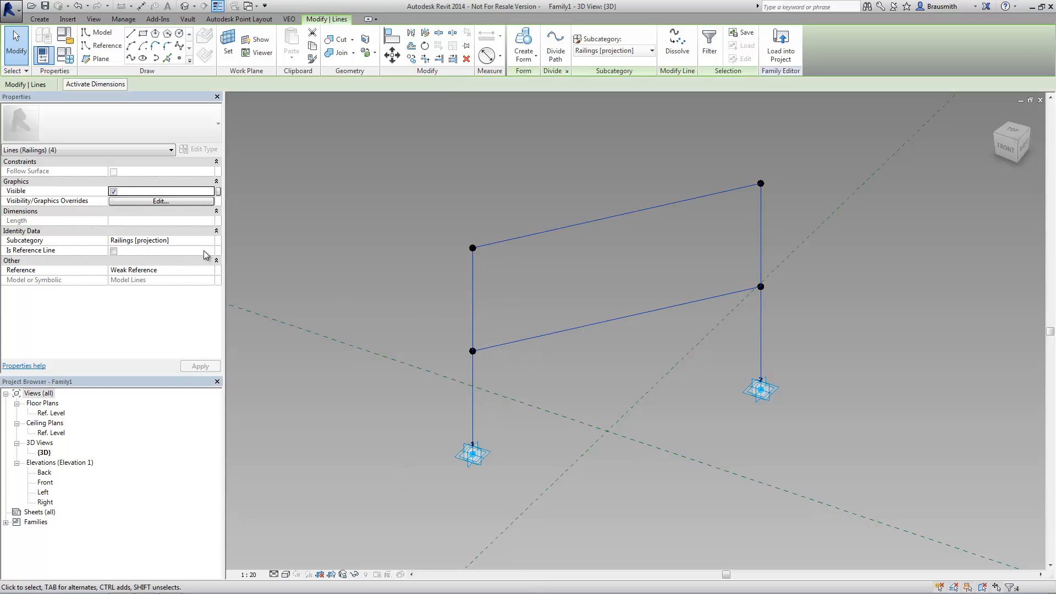
left_click(113, 251)
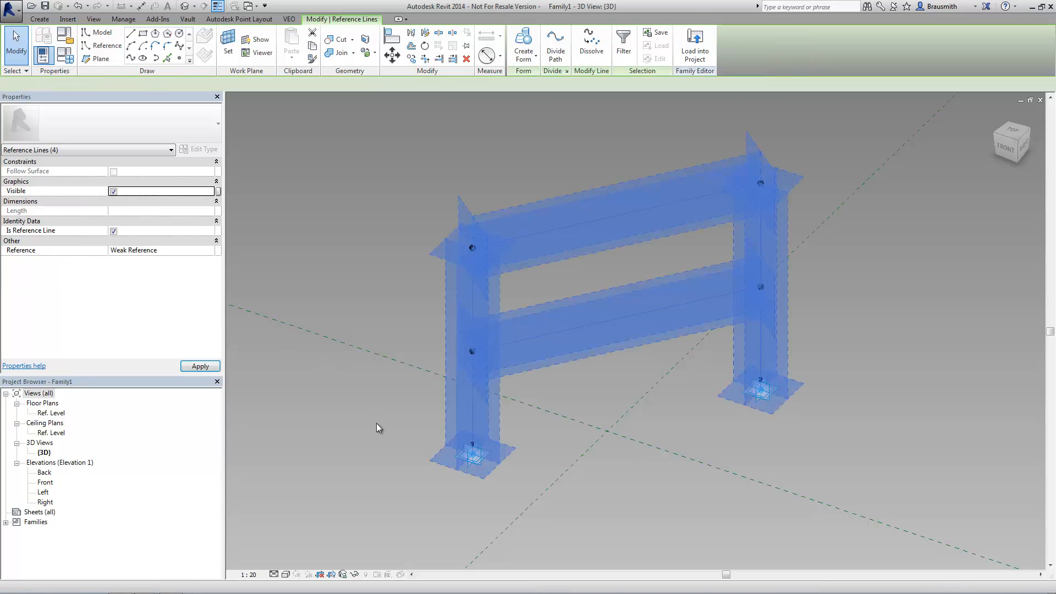
left_click(376, 426)
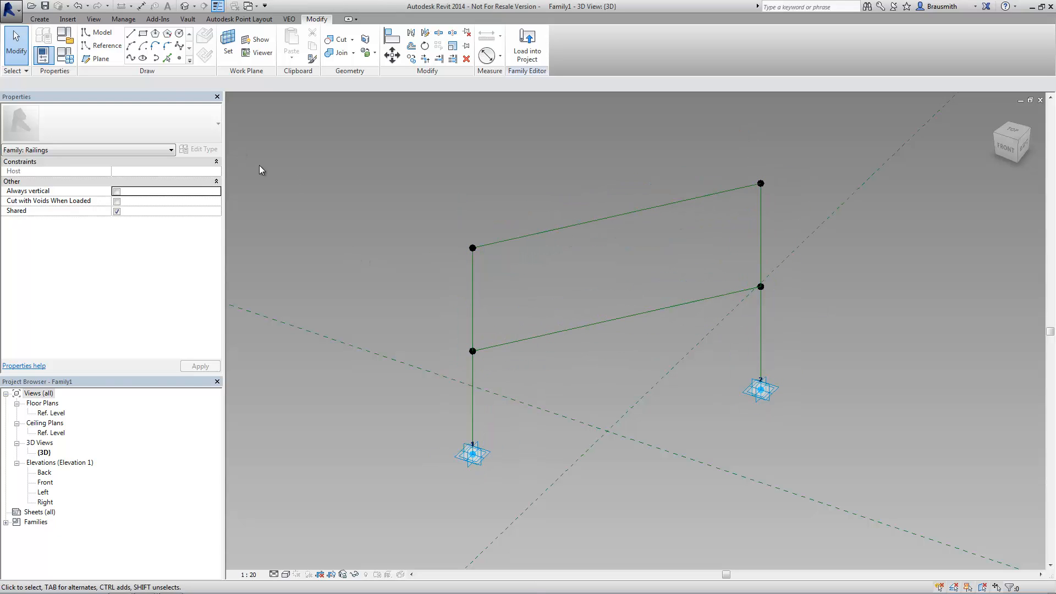
Draw a reference circle of radius 25 centred on adaptive point 1, using the horizontal end plane of the post's reference line.
left_click(104, 47)
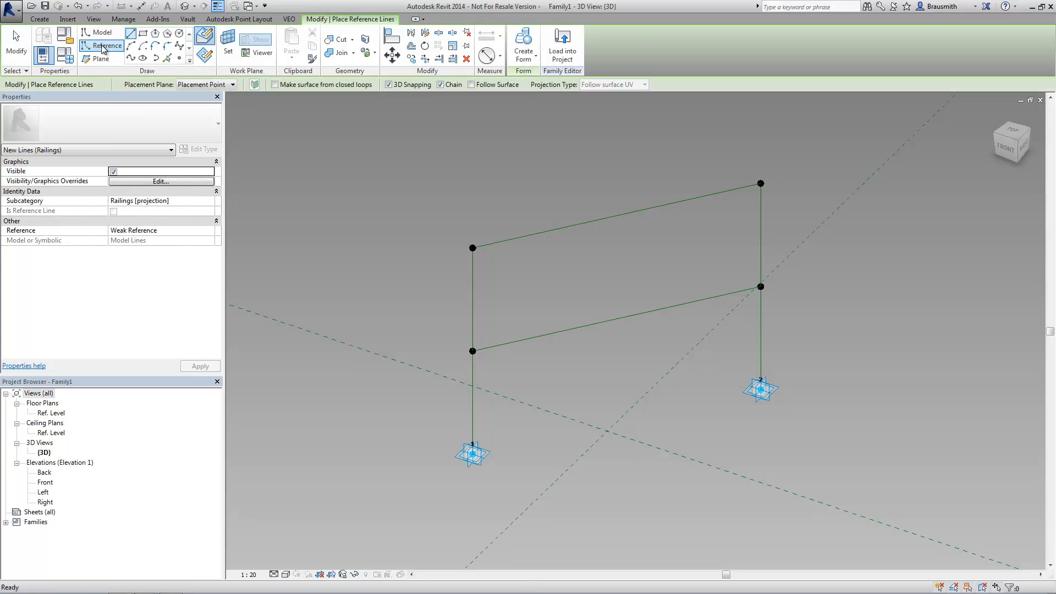
left_click(180, 35)
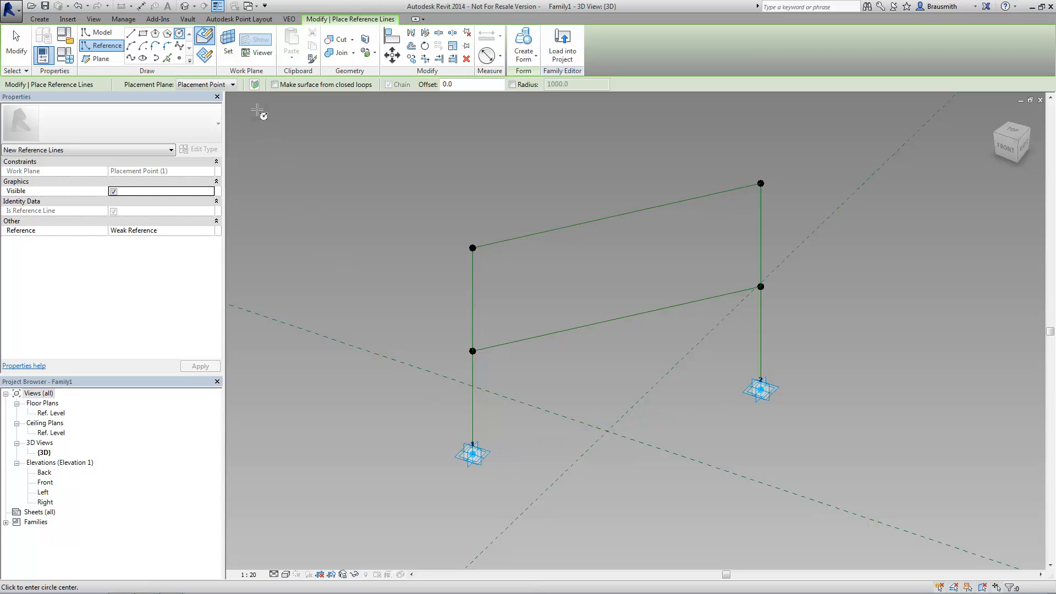
left_click(231, 57)
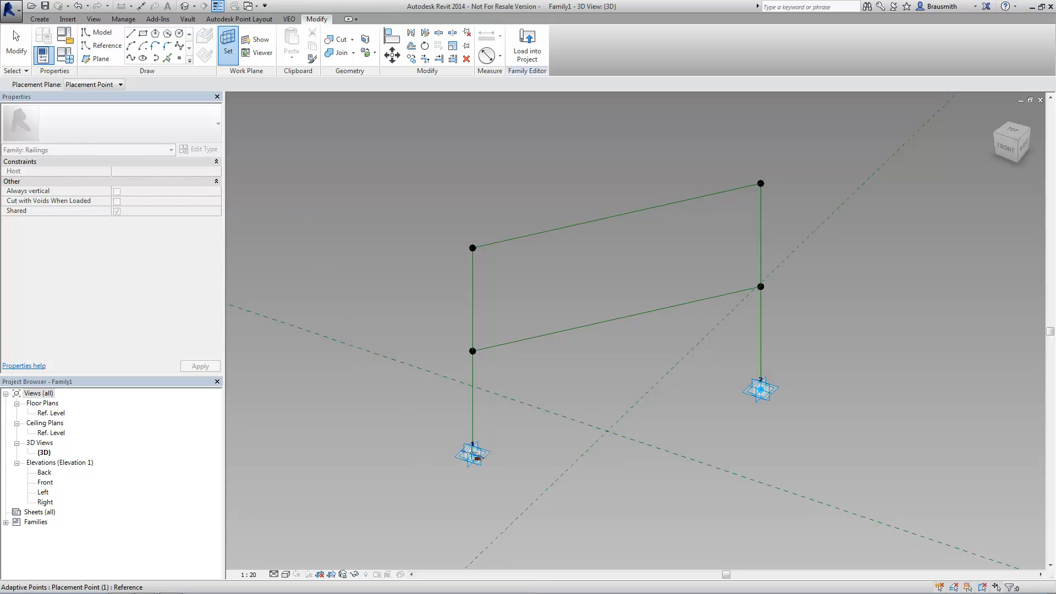
key("Tab")
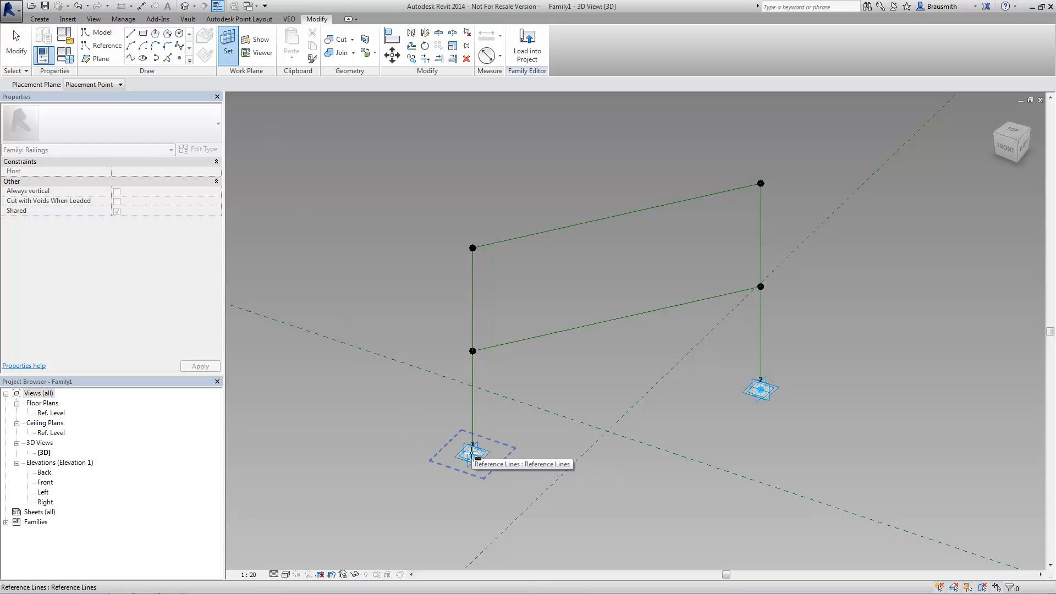
key("Tab")
key("Tab")
key("Tab")
key("Tab")
left_click(472, 453)
scroll(472, 457, "up", 3)
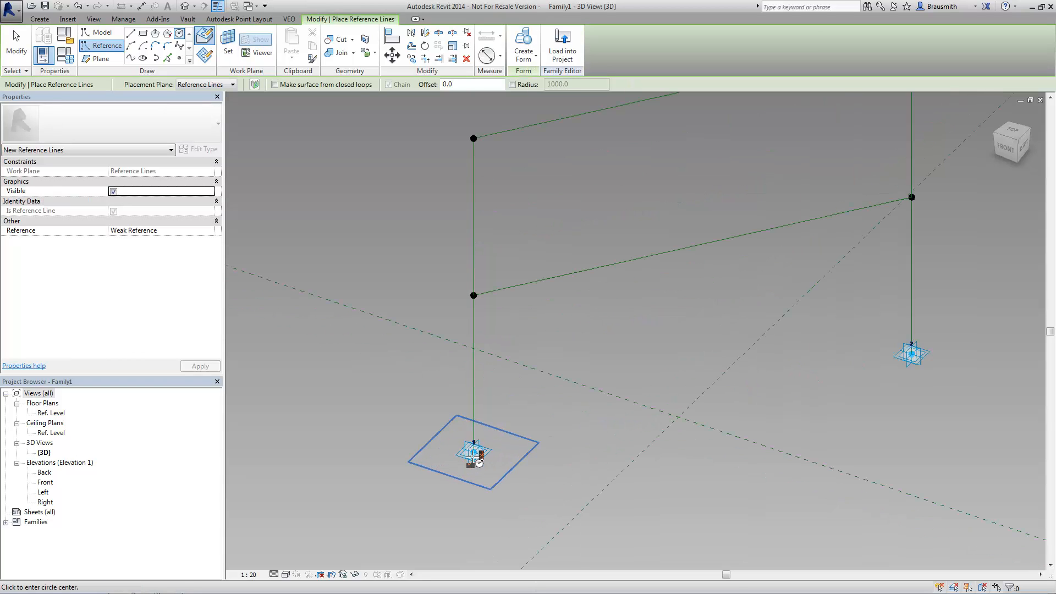
scroll(473, 457, "up", 4)
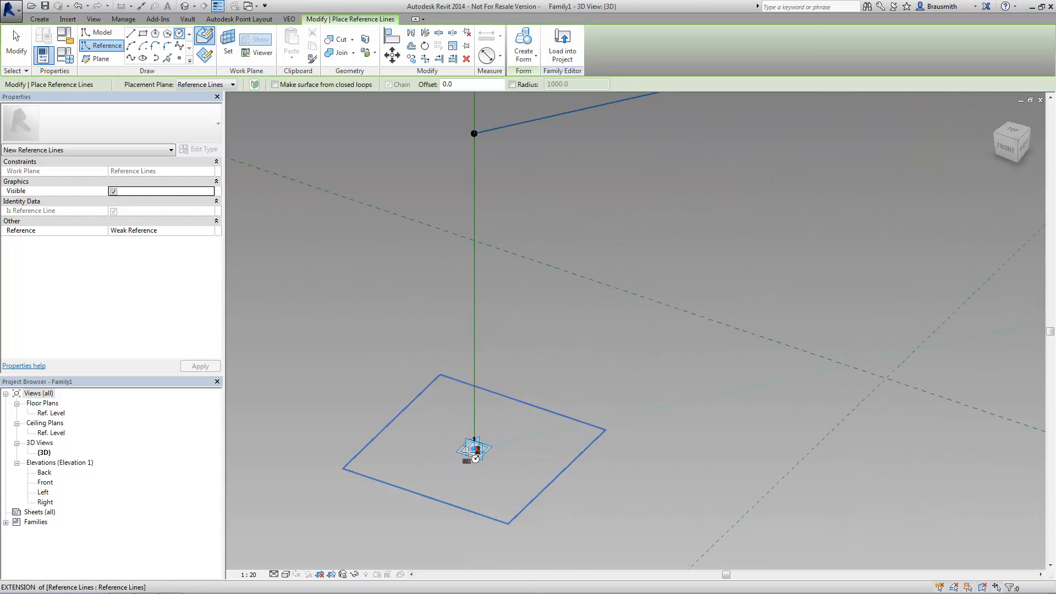
left_click(473, 450)
type("25")
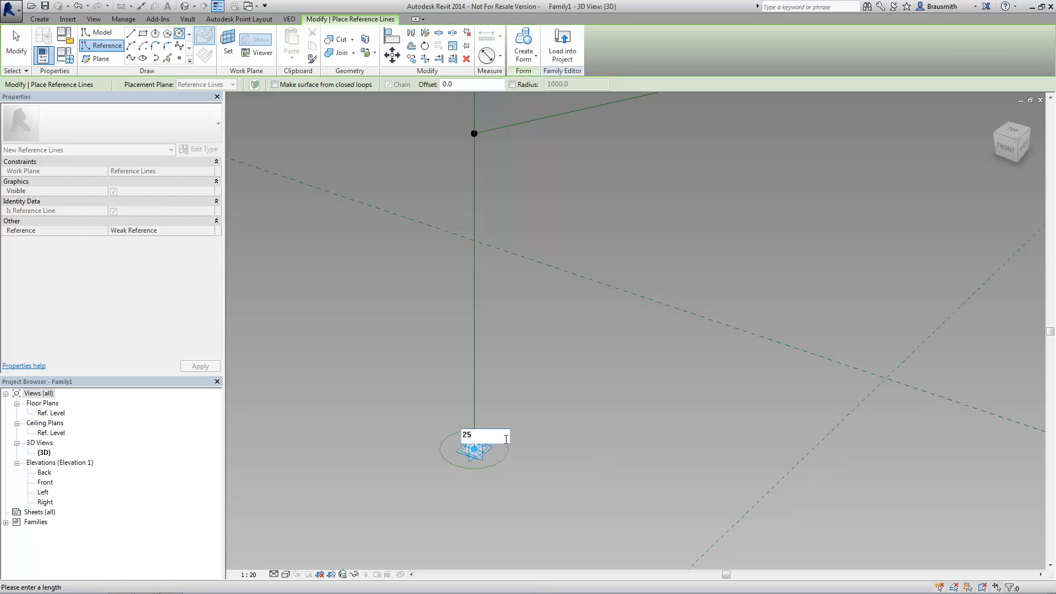
key("Return")
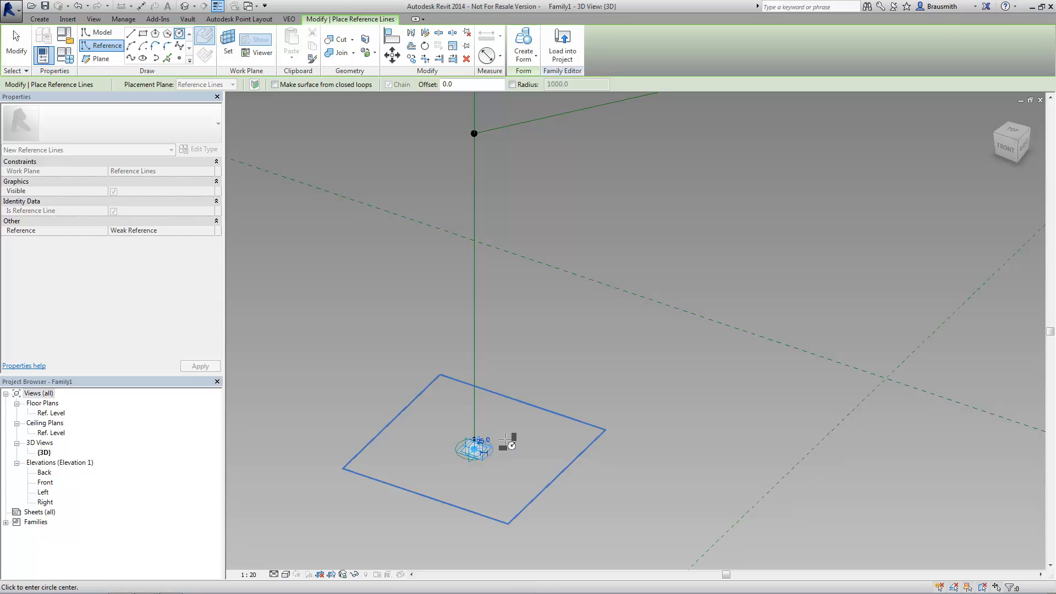
Draw a reference circle of radius 25 at the top of the first post, on the horizontal end plane of its reference line.
middle_click_drag(531, 242, 531, 487)
mouse_move(526, 291)
middle_mouse_down()
mouse_move(521, 362)
mouse_move(531, 226)
middle_mouse_up()
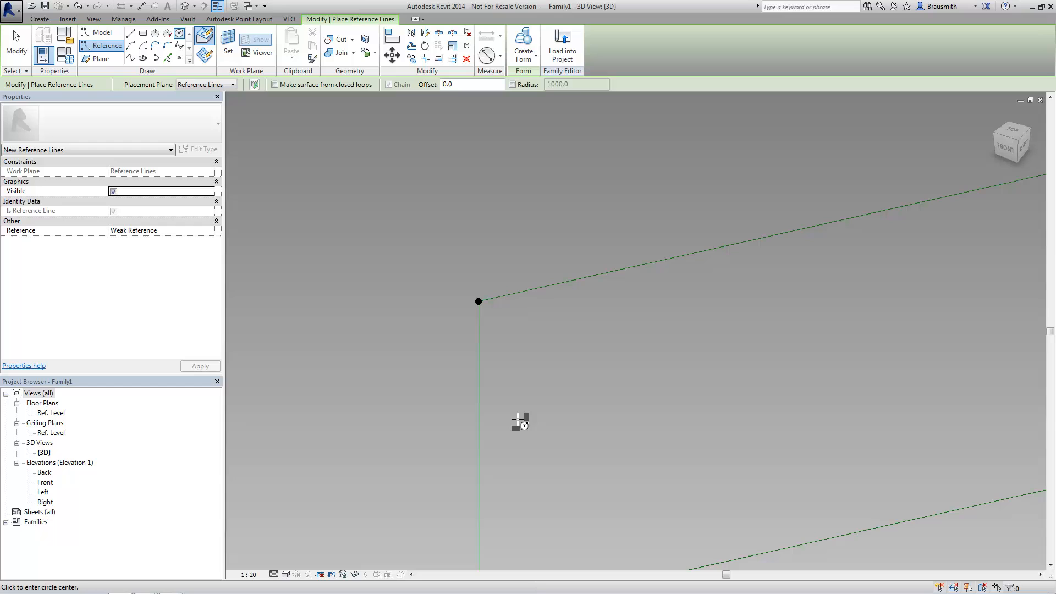
left_click(227, 44)
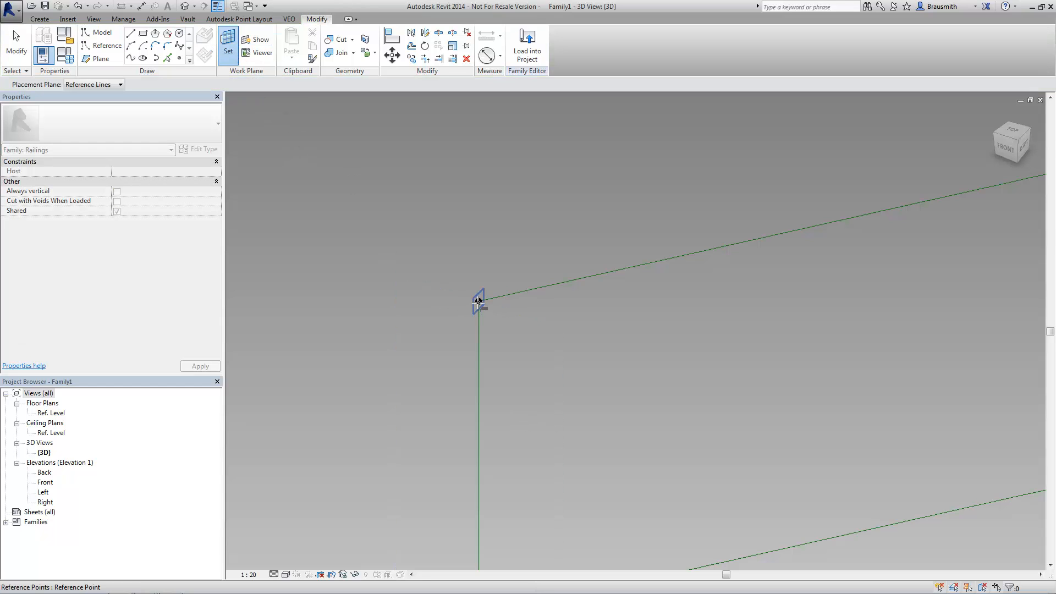
key("Tab")
key("Tab")
left_click(478, 301)
left_click(479, 301)
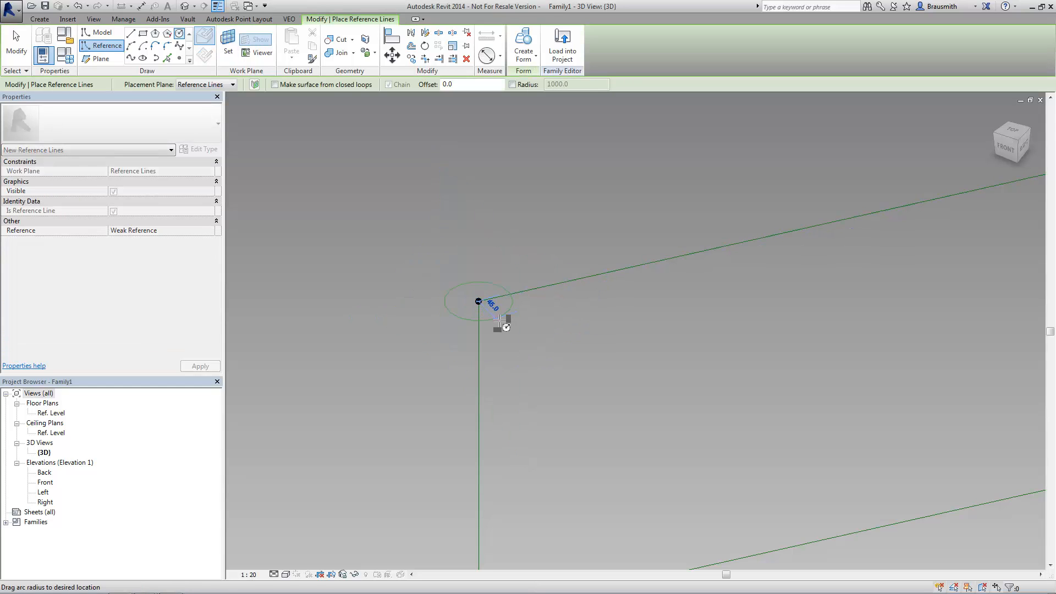
type("25")
key("Return")
key("Escape")
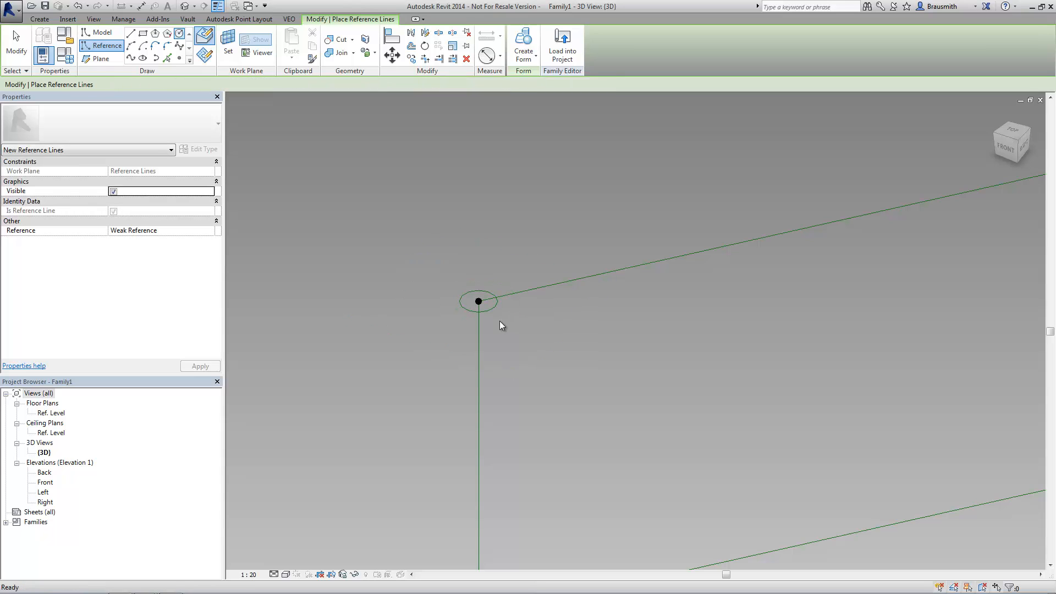
Create a solid form from the top and base reference circles of the first post.
middle_click_drag(504, 322, 492, 282)
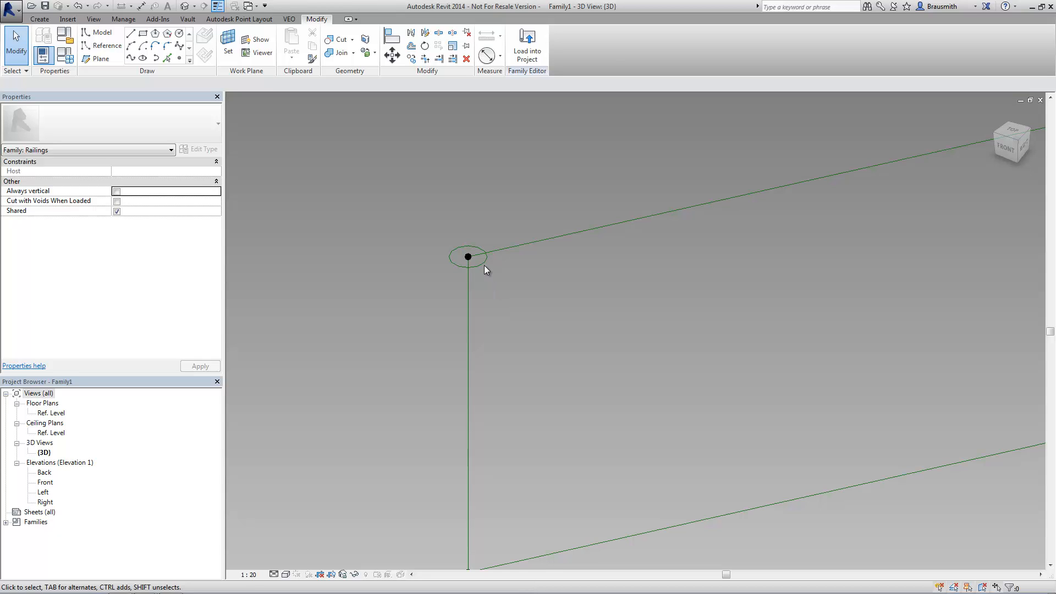
left_click(484, 265)
middle_click_drag(513, 407, 511, 182)
middle_click_drag(516, 294, 525, 94)
middle_click_drag(510, 385, 511, 337)
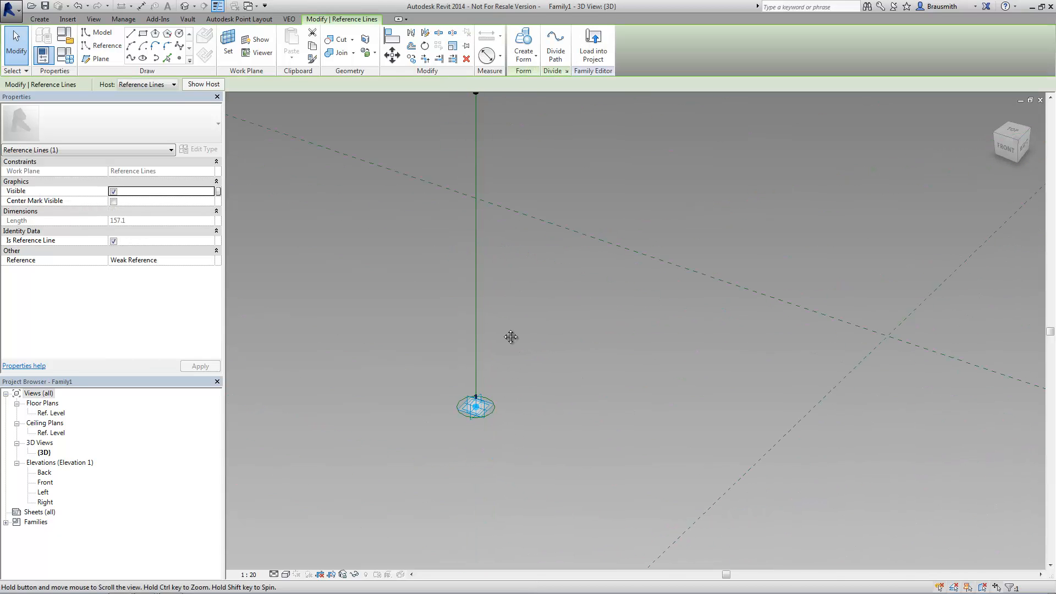
left_click(497, 418, "ctrl")
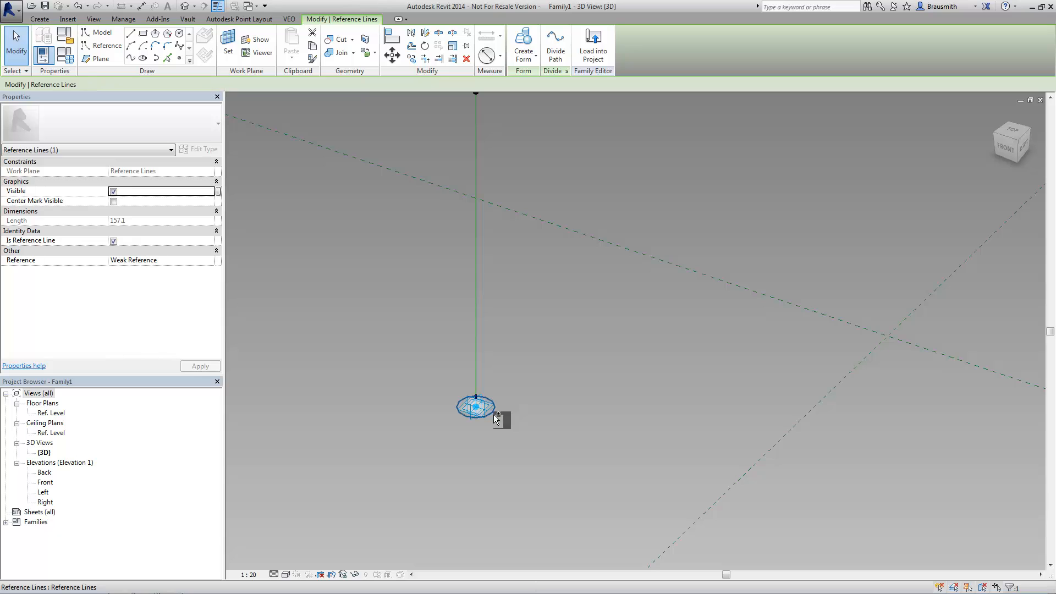
scroll(493, 491, "down", 5)
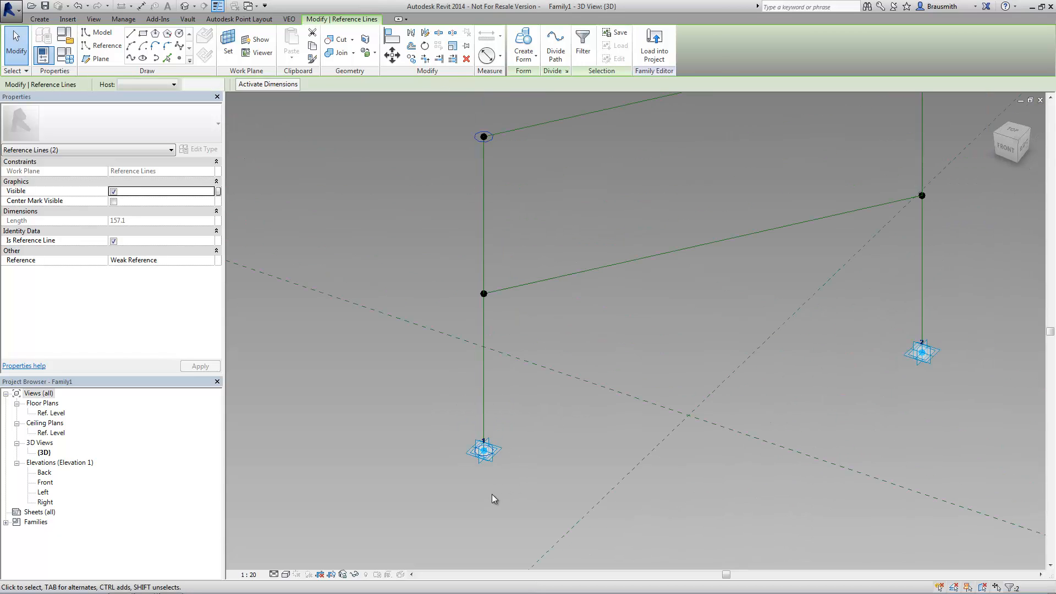
middle_click_drag(566, 340, 559, 365)
left_click(523, 48)
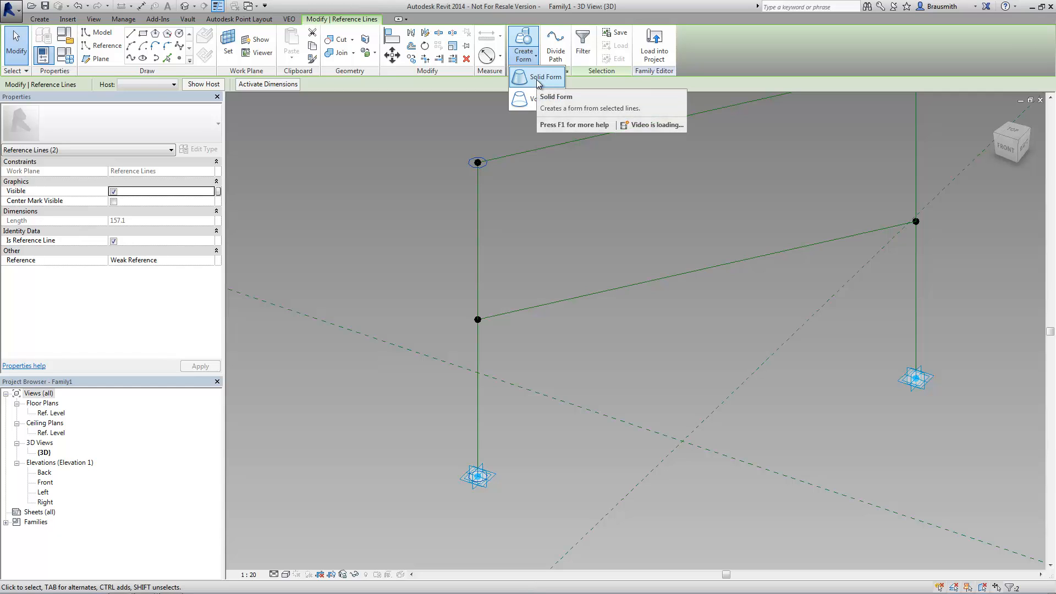
left_click(538, 80)
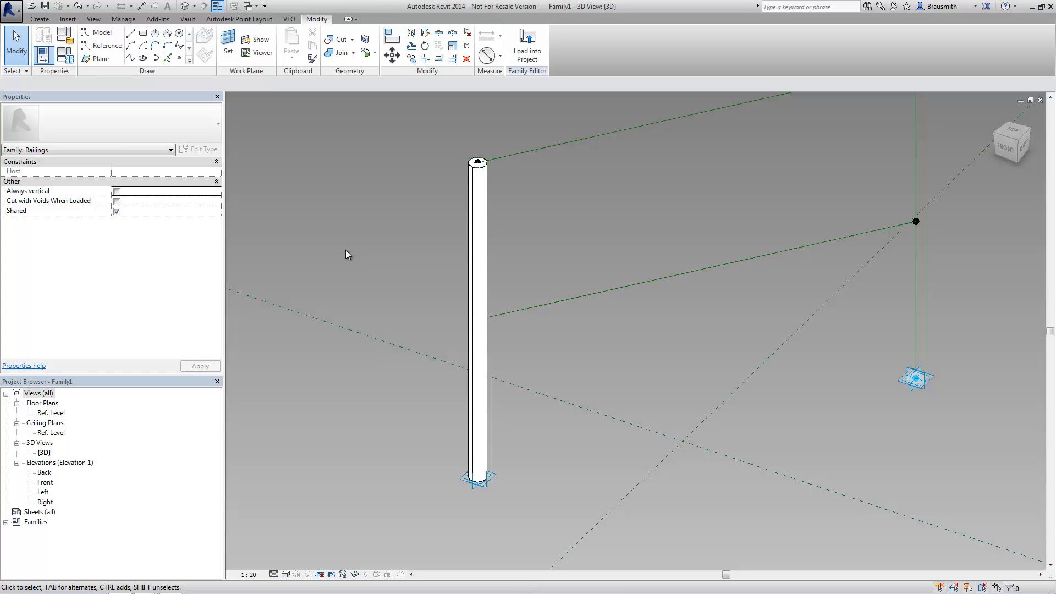
Temporarily hide the first post's solid form and its vertical reference line in the 3D view.
middle_click_drag(577, 276, 564, 337)
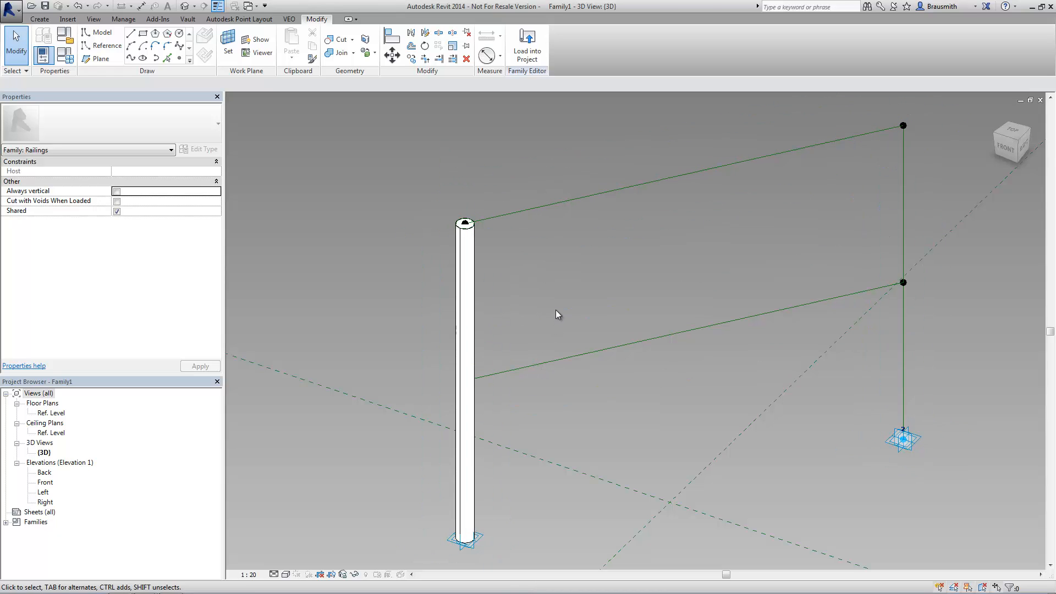
left_click_drag(434, 306, 374, 508)
left_click(356, 575)
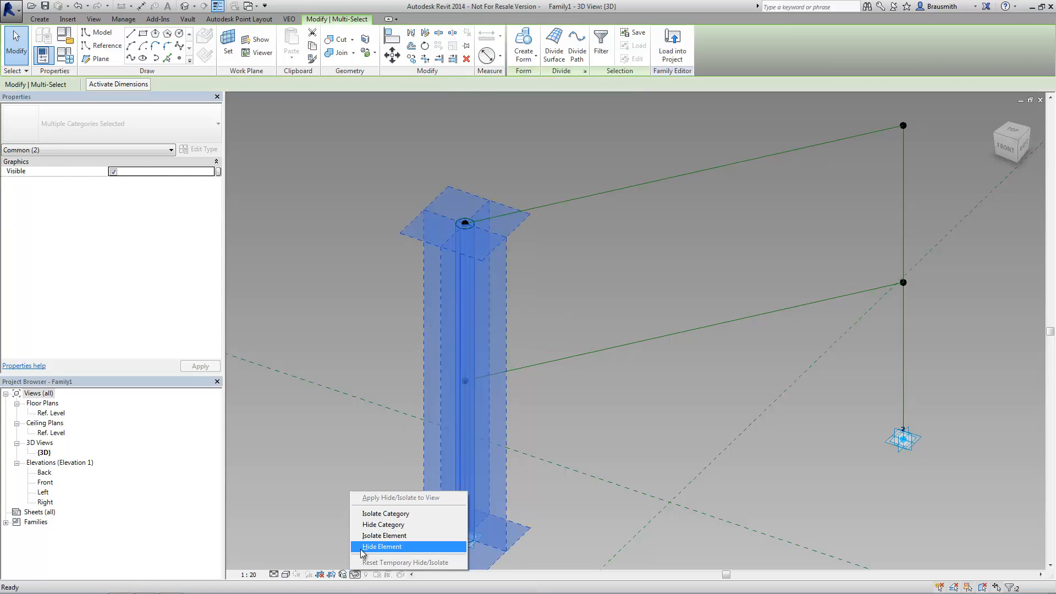
left_click(362, 546)
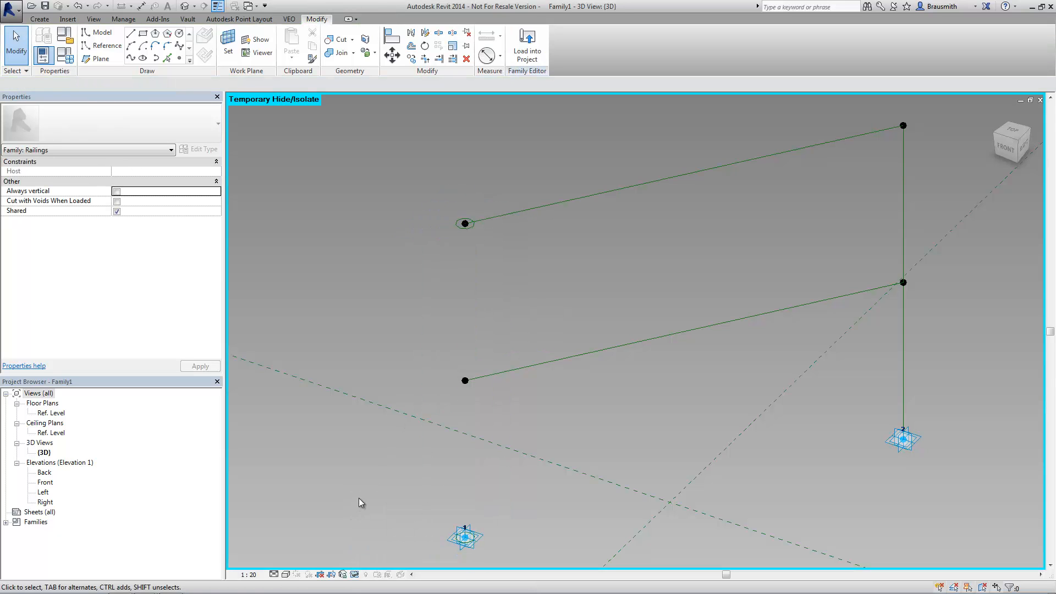
Draw a reference circle of radius 15 at the first post's end of the top rail, on the plane perpendicular to the rail's reference line.
middle_click_drag(359, 498, 455, 323)
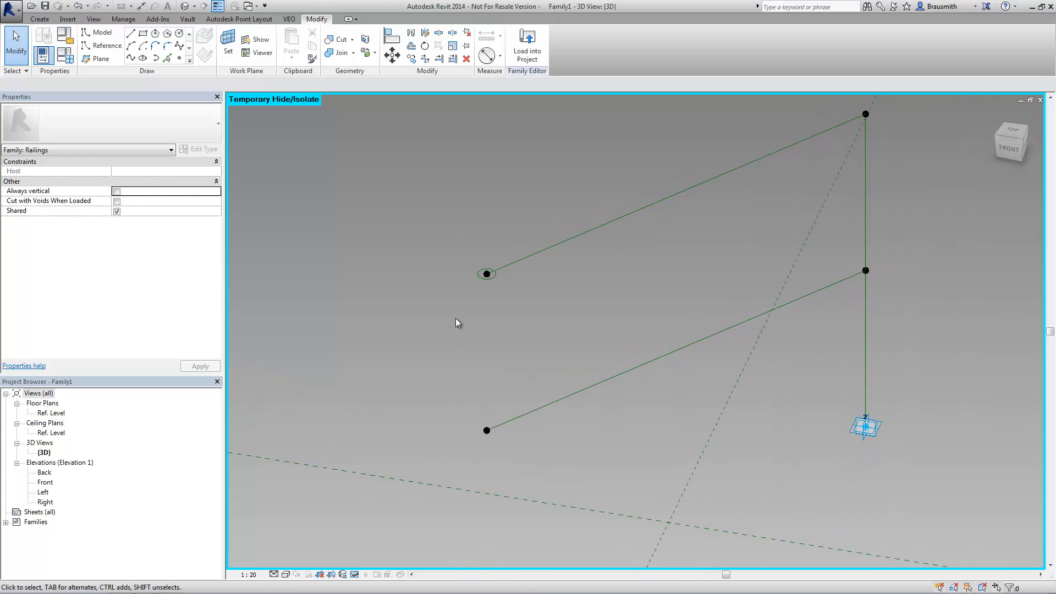
left_click(112, 50)
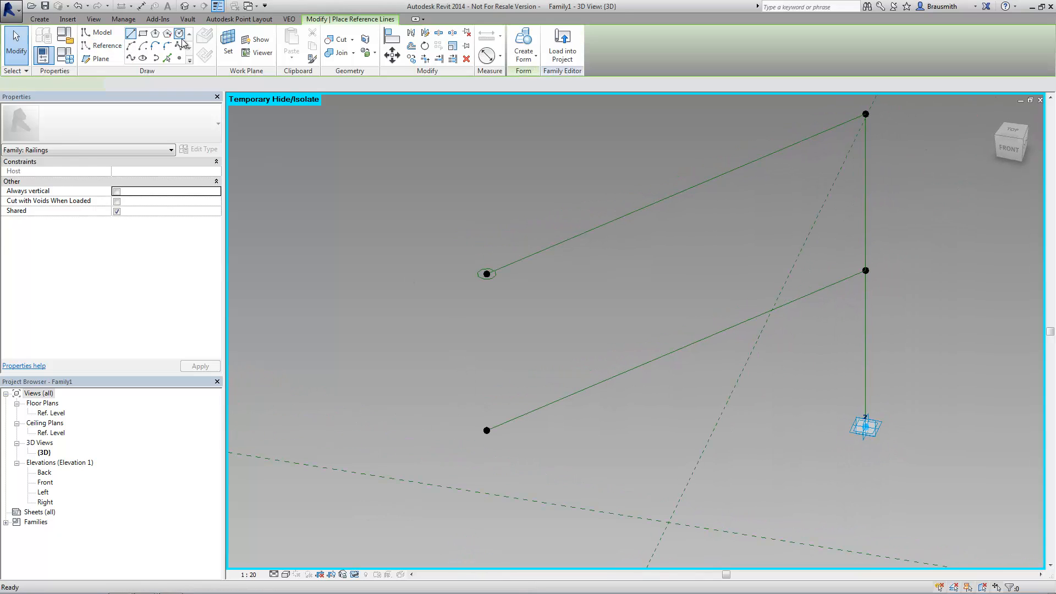
left_click(230, 52)
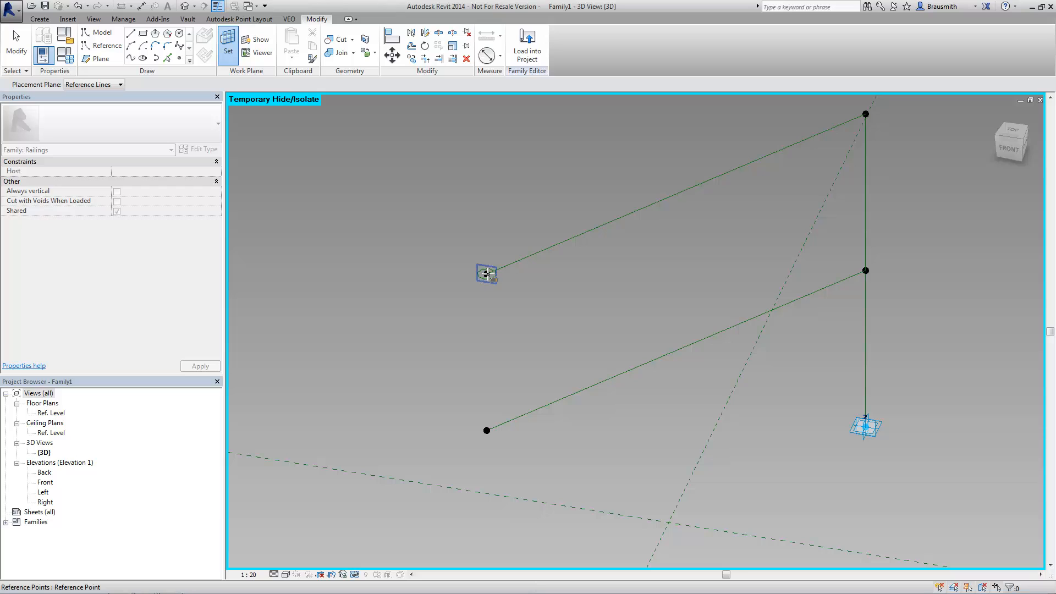
left_click(487, 274)
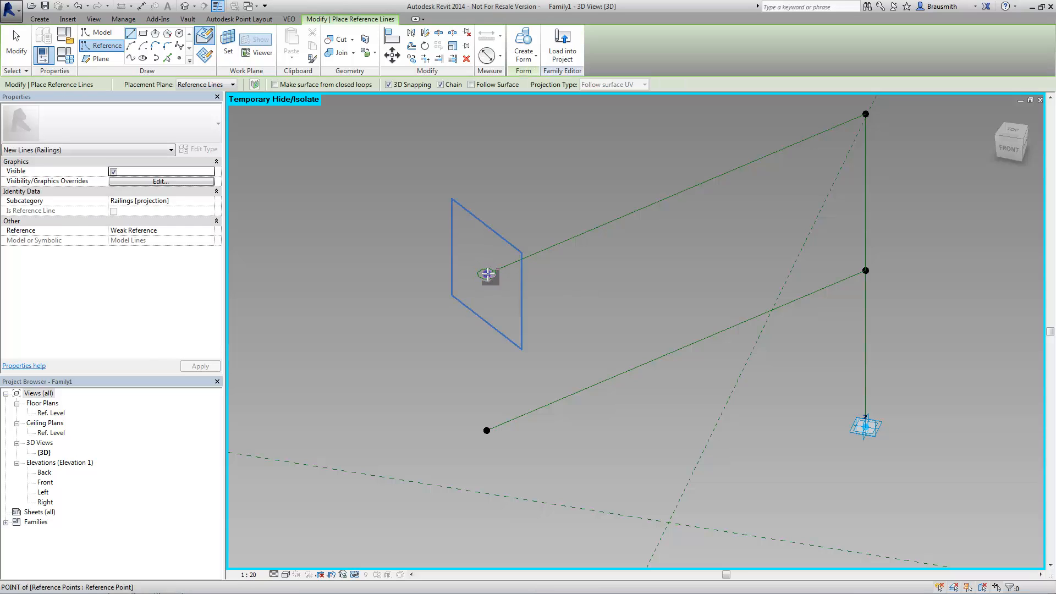
key("Escape")
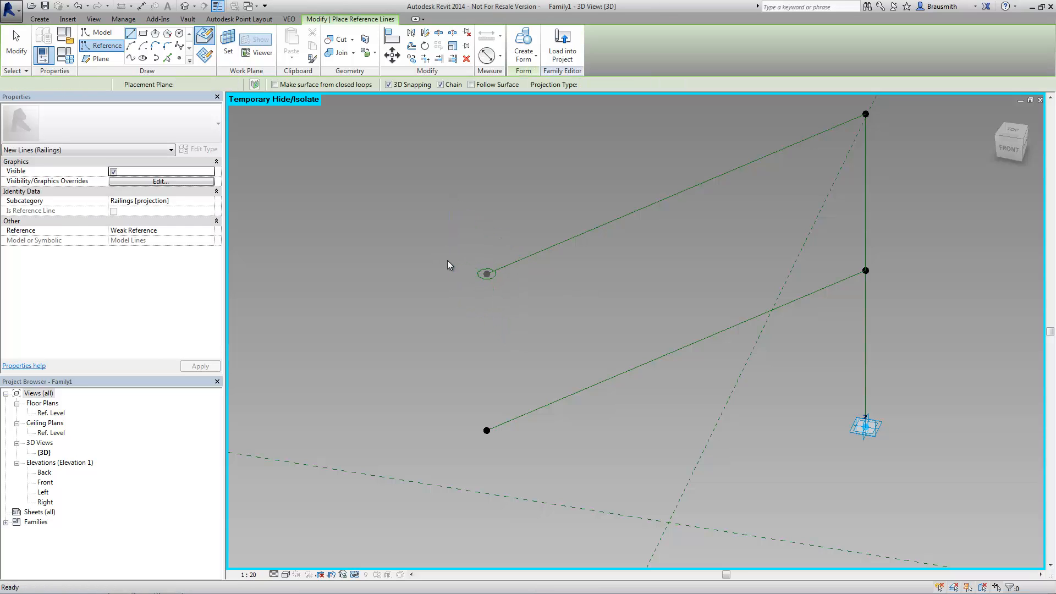
left_click(179, 33)
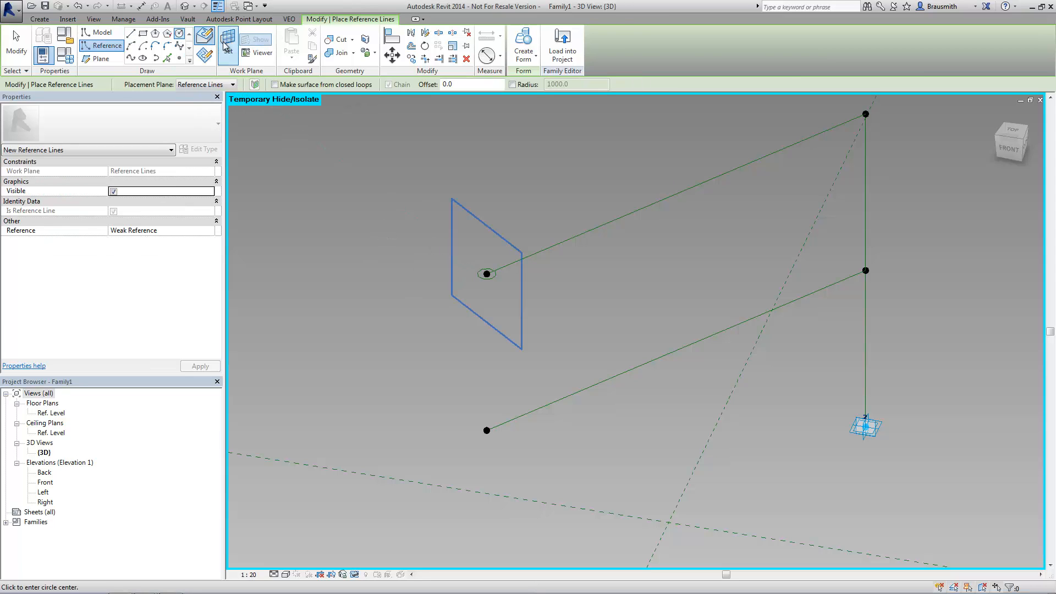
key("Escape")
key("Escape")
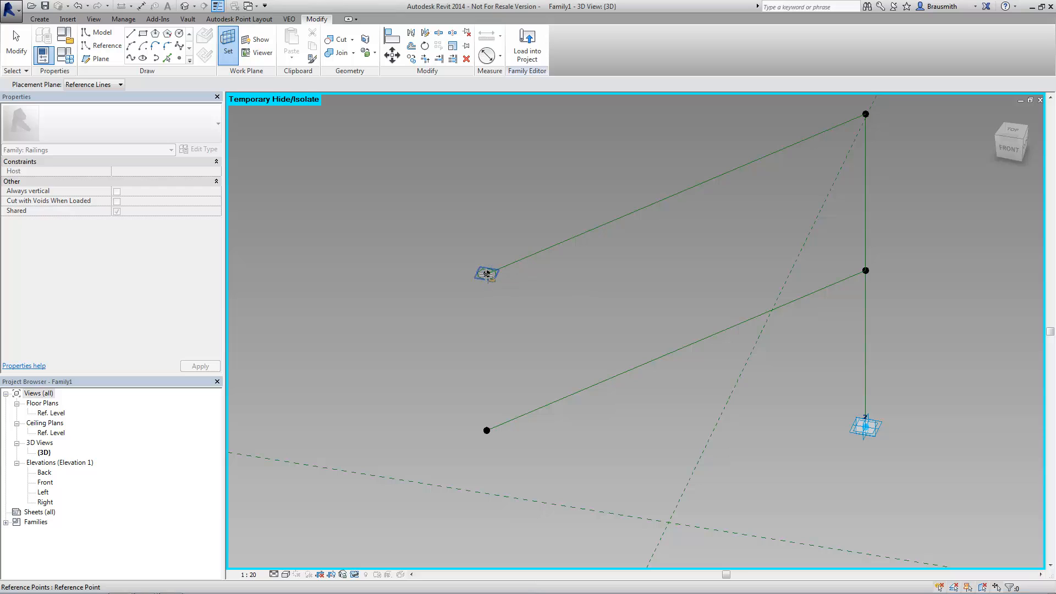
key("Return")
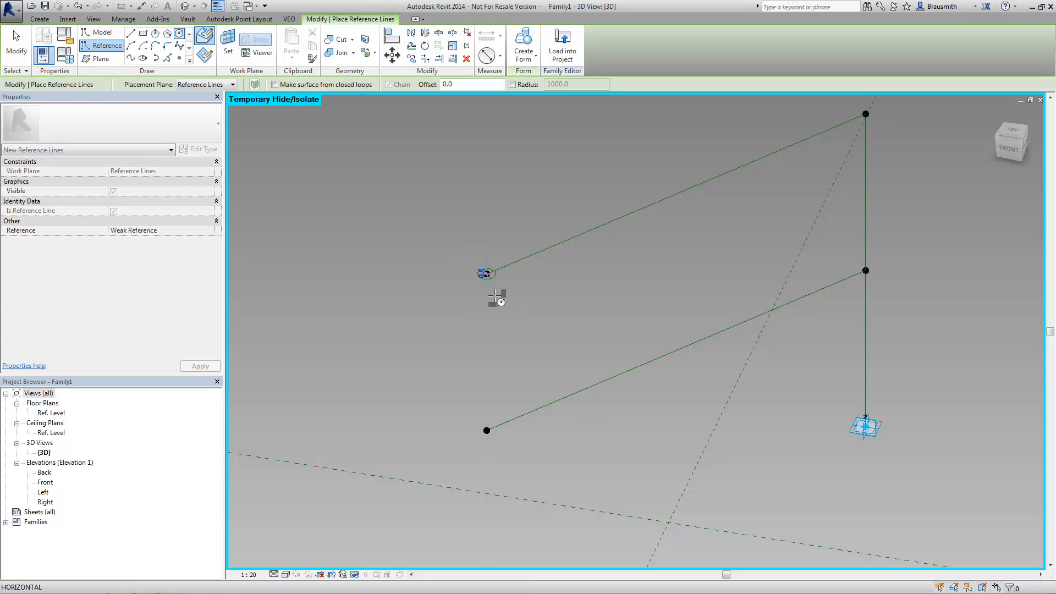
left_click(495, 298)
type("15")
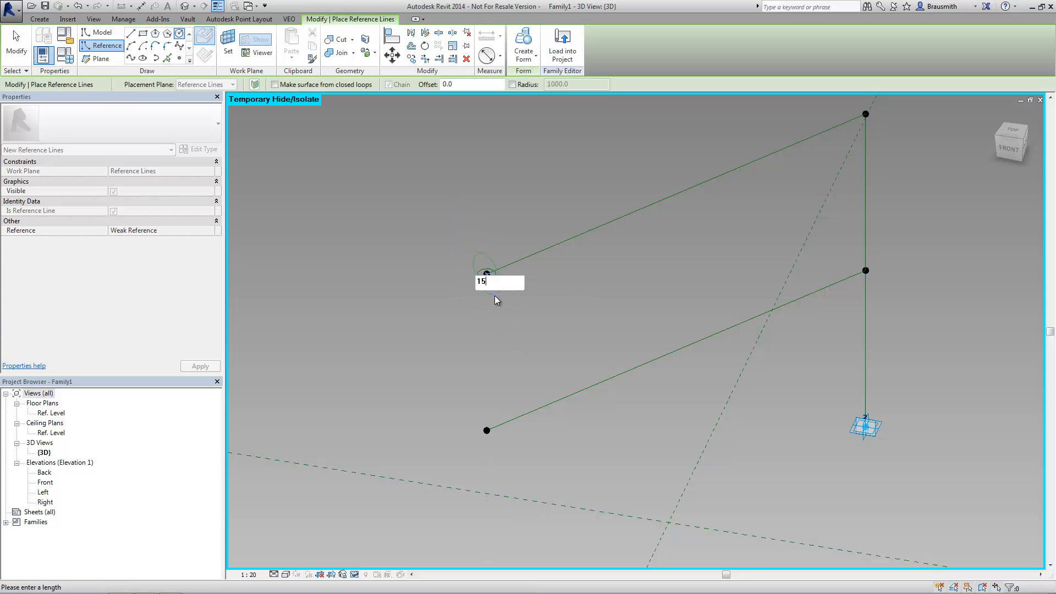
key("Return")
Draw a reference circle of radius 15 at the second post's end of the top rail, on the reference line's perpendicular end plane.
middle_click_drag(757, 226, 674, 276)
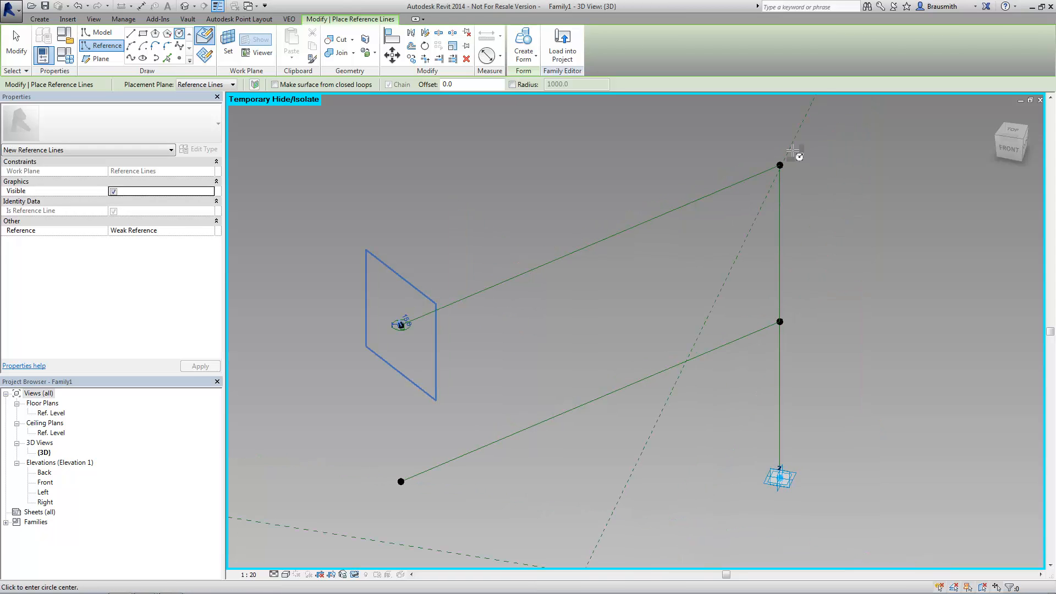
scroll(800, 156, "up", 4)
key("Escape")
key("Escape")
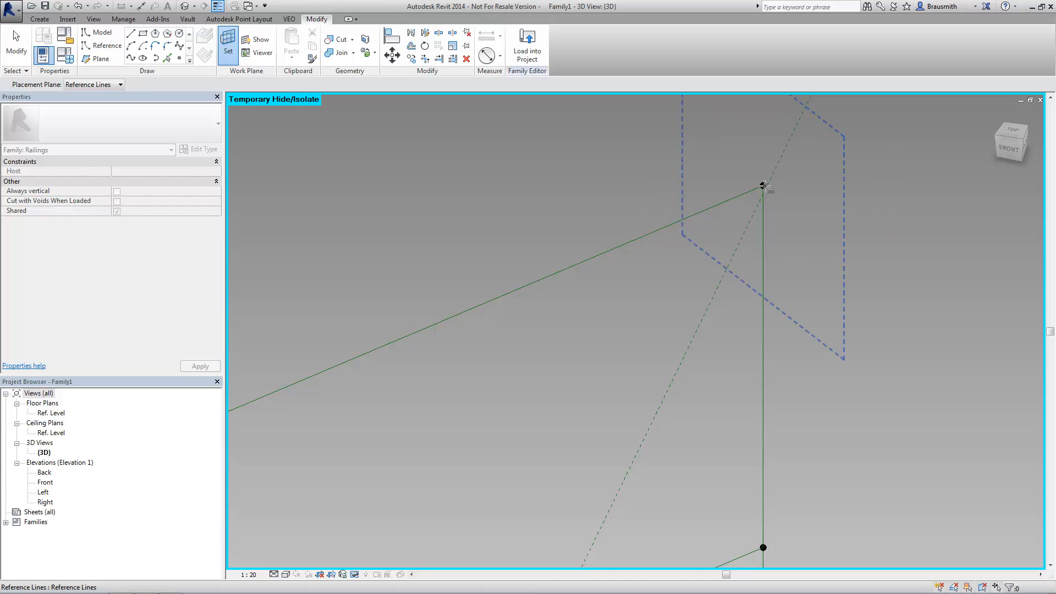
key("Return")
left_click(762, 186)
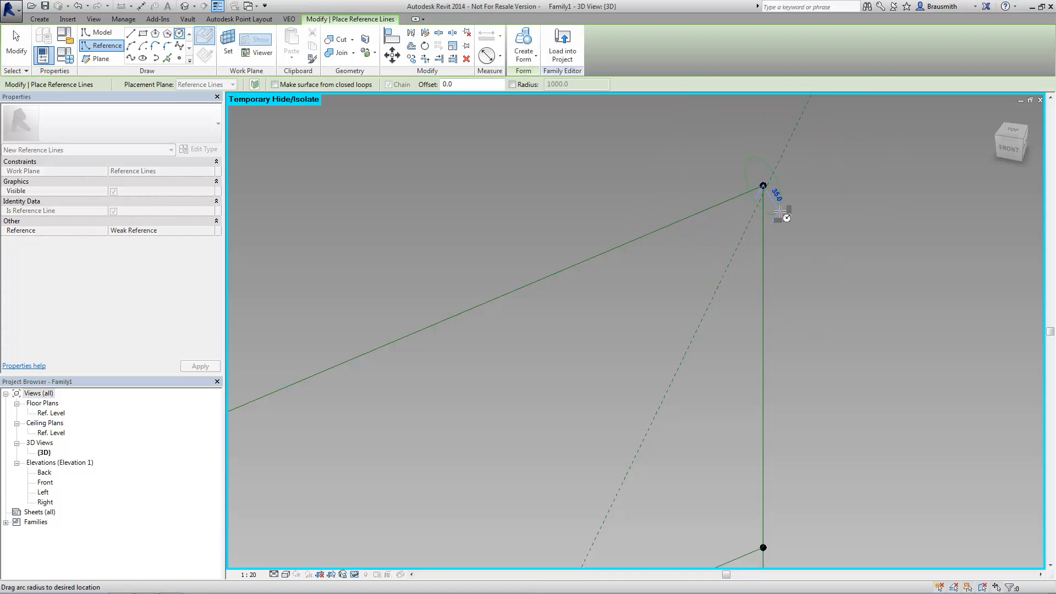
type("15")
key("Return")
Draw a reference circle of radius 10 where the mid rail meets the second post, on the rail line's perpendicular end plane.
middle_click_drag(777, 388, 743, 175)
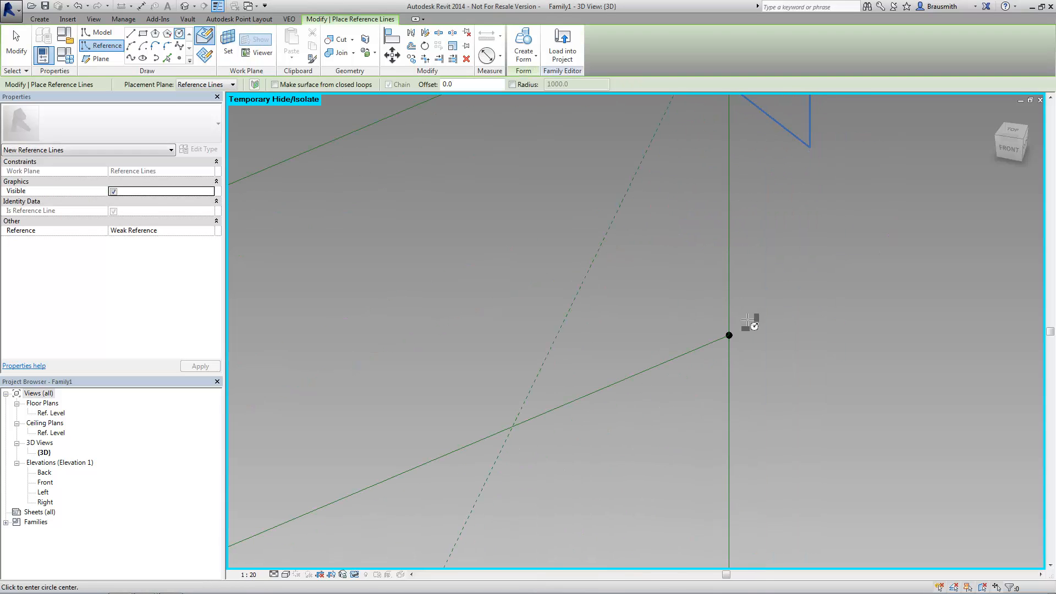
scroll(749, 322, "up", 2)
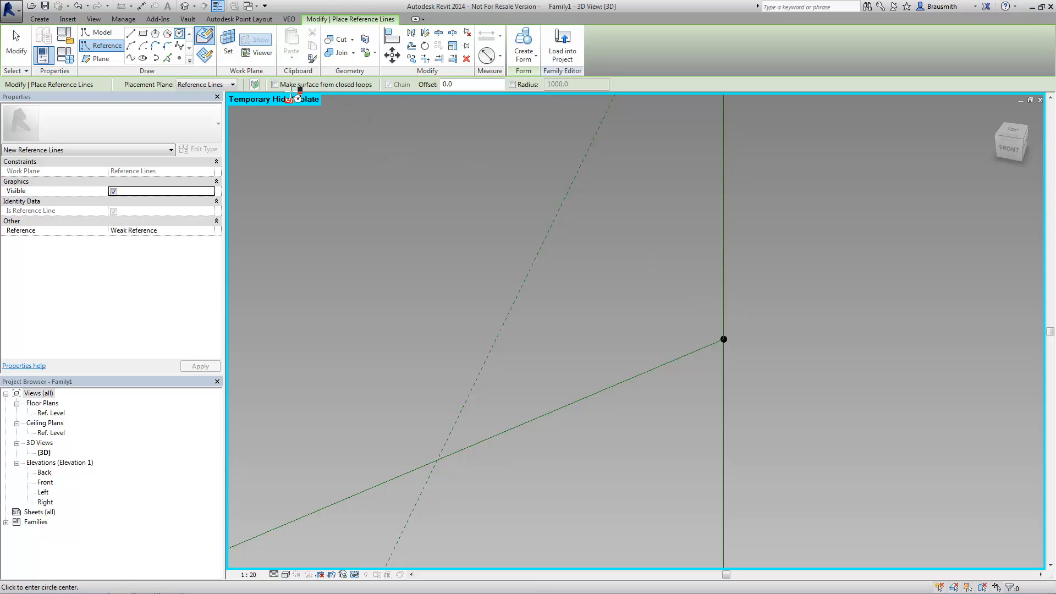
key("Escape")
key("Escape")
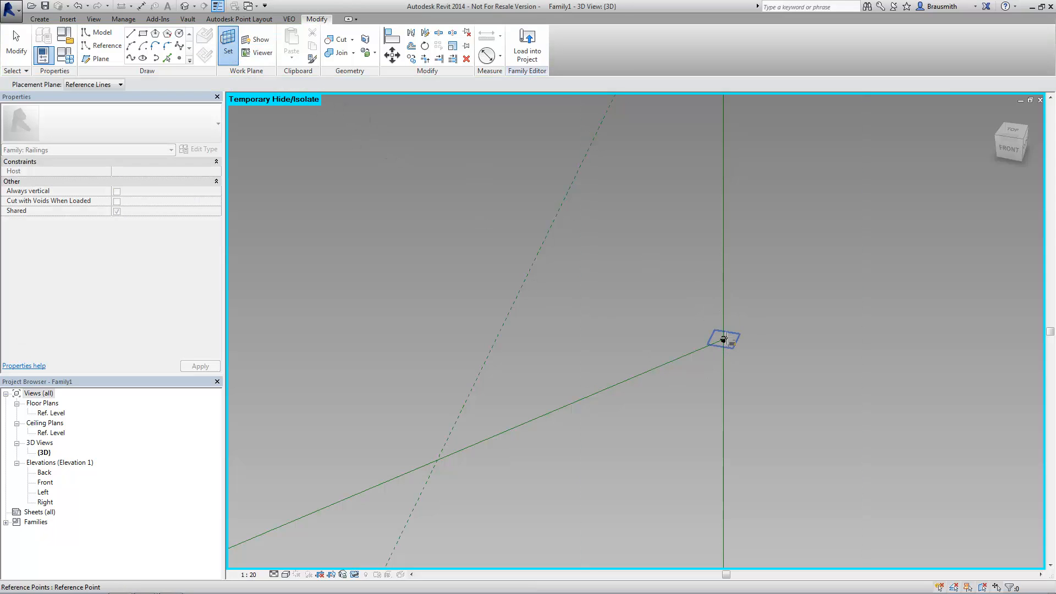
key("Tab")
left_click(724, 340)
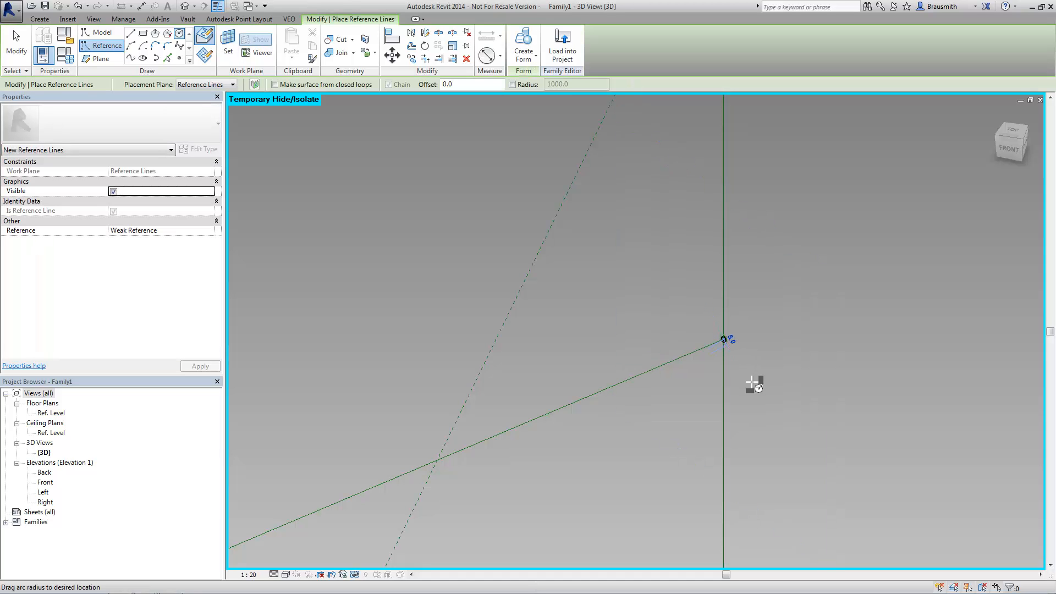
left_click(724, 340)
type("10")
key("Return")
Draw a reference circle of radius 10 at the first post's end of the mid rail, on the rail line's perpendicular end plane.
scroll(756, 383, "down", 3)
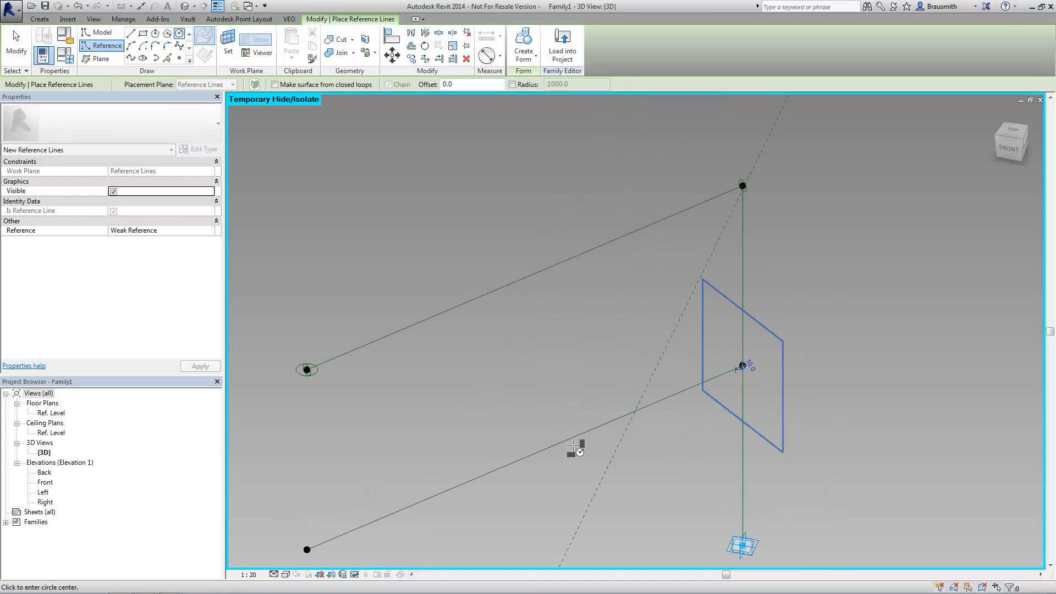
middle_click_drag(299, 553, 517, 448)
scroll(528, 454, "up", 3)
key("Escape")
key("Escape")
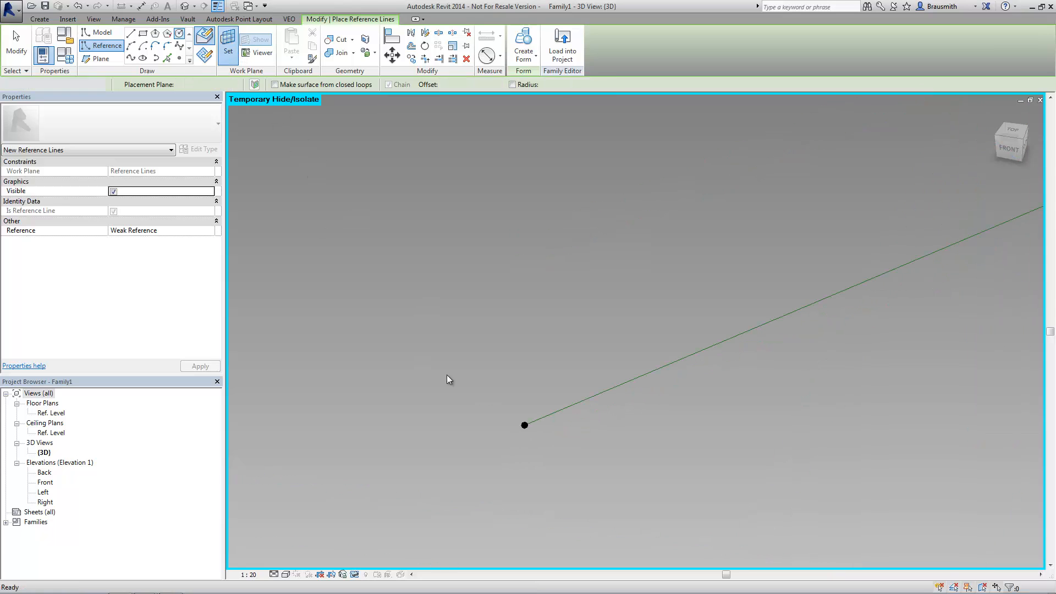
key("Tab")
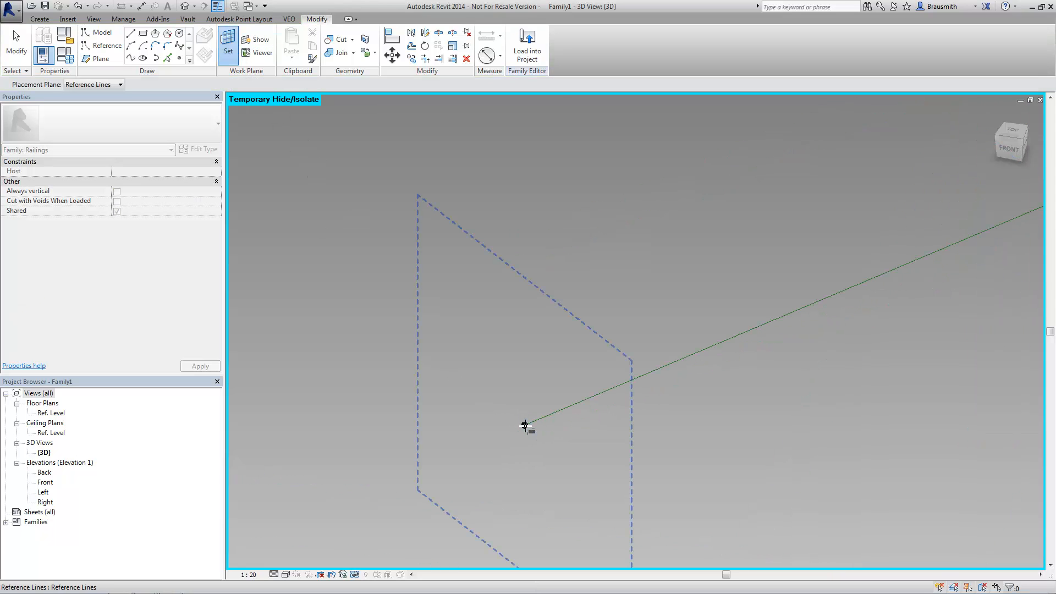
left_click(525, 426)
left_click(525, 426)
type("10")
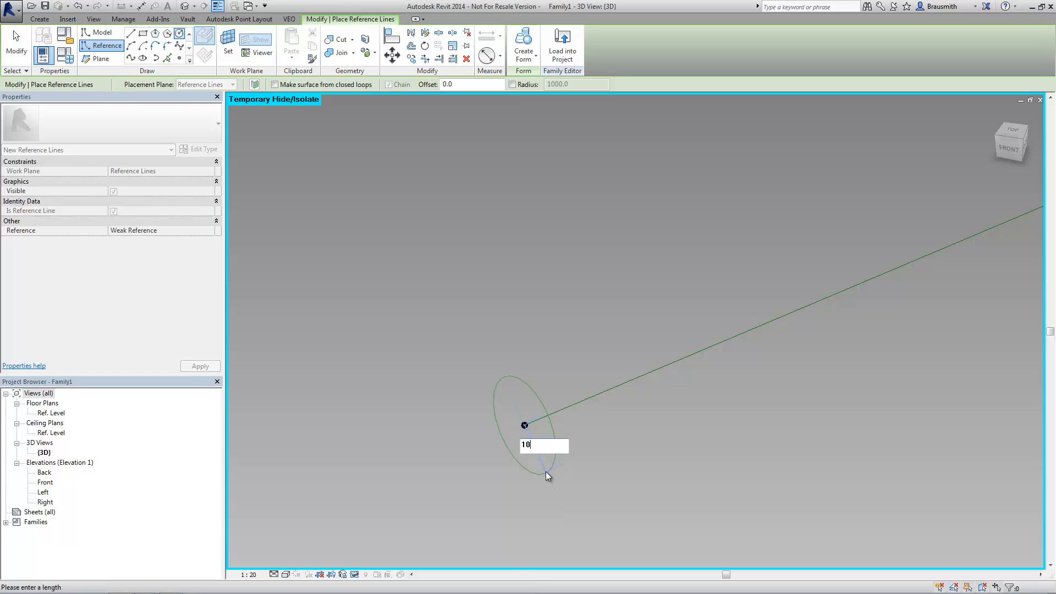
key("Return")
key("Escape")
key("Escape")
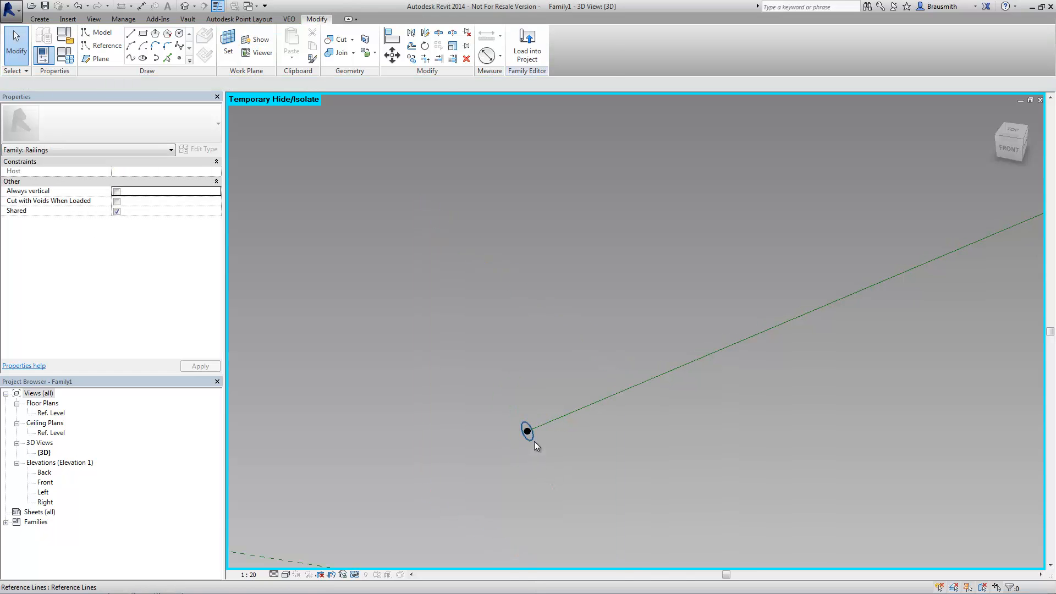
Create a solid form from the two radius 10 reference circles at the ends of the mid rail.
left_click(531, 435)
scroll(872, 358, "up", 3)
middle_click_drag(879, 375, 497, 586)
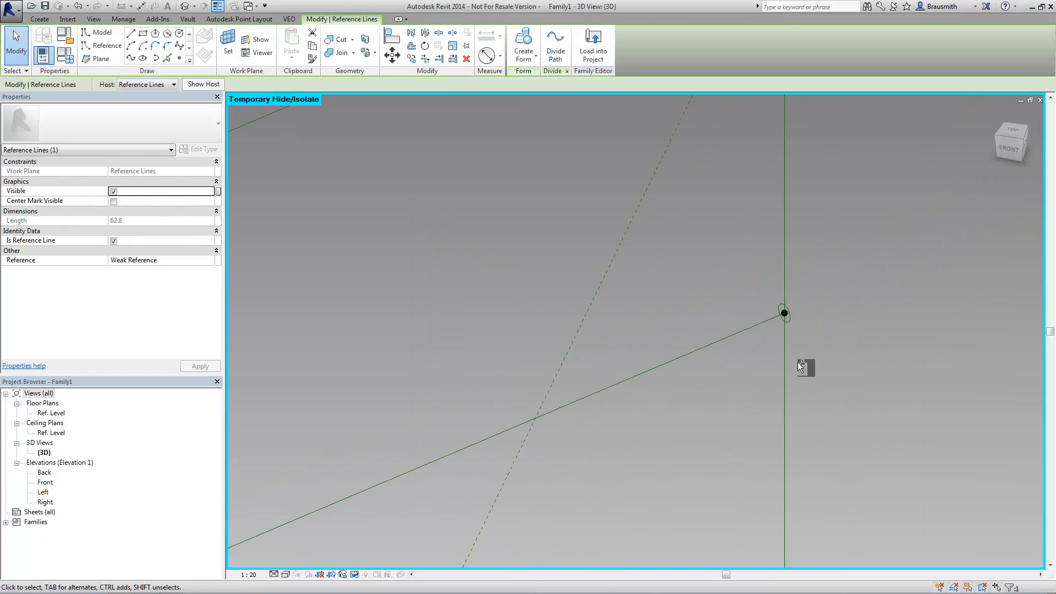
left_click(789, 318, "ctrl")
left_click(536, 46)
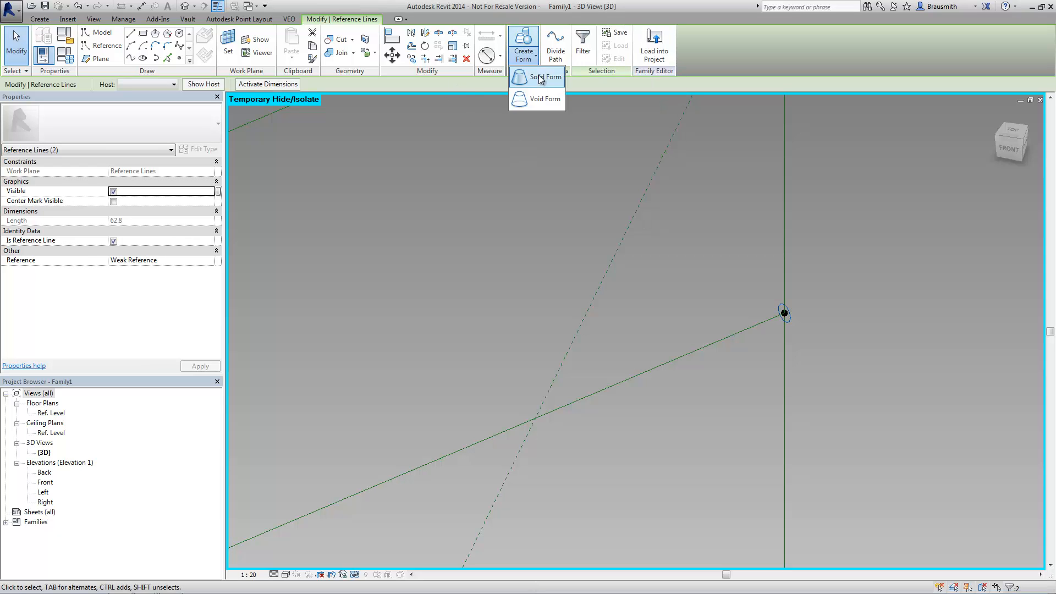
left_click(542, 70)
Create a solid form from the two radius 15 reference circles at the ends of the top rail.
scroll(870, 314, "down", 2)
middle_click_drag(834, 209, 814, 362)
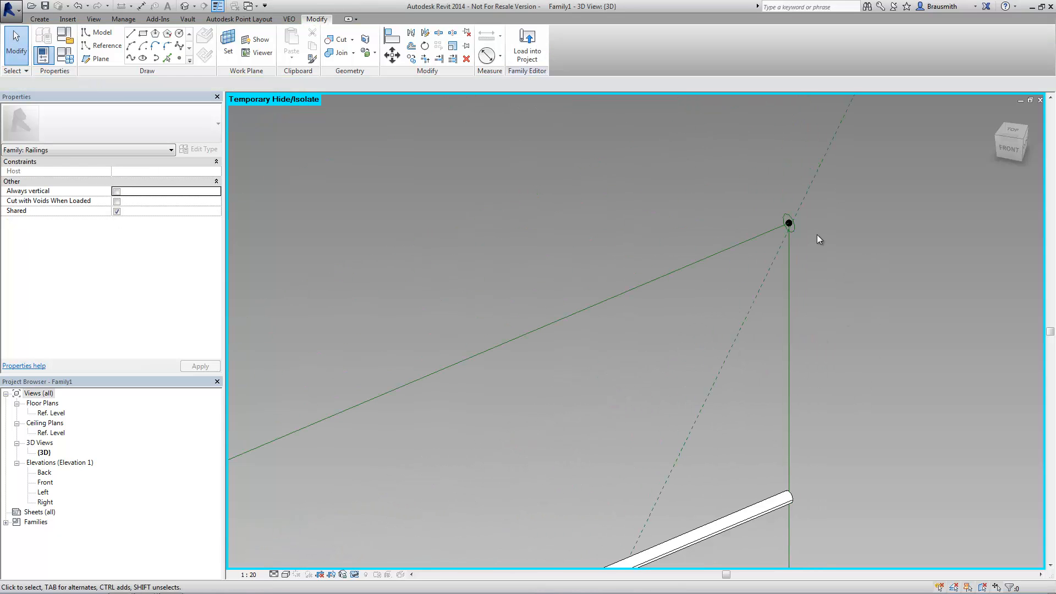
left_click(793, 227)
middle_click_drag(419, 378, 736, 240)
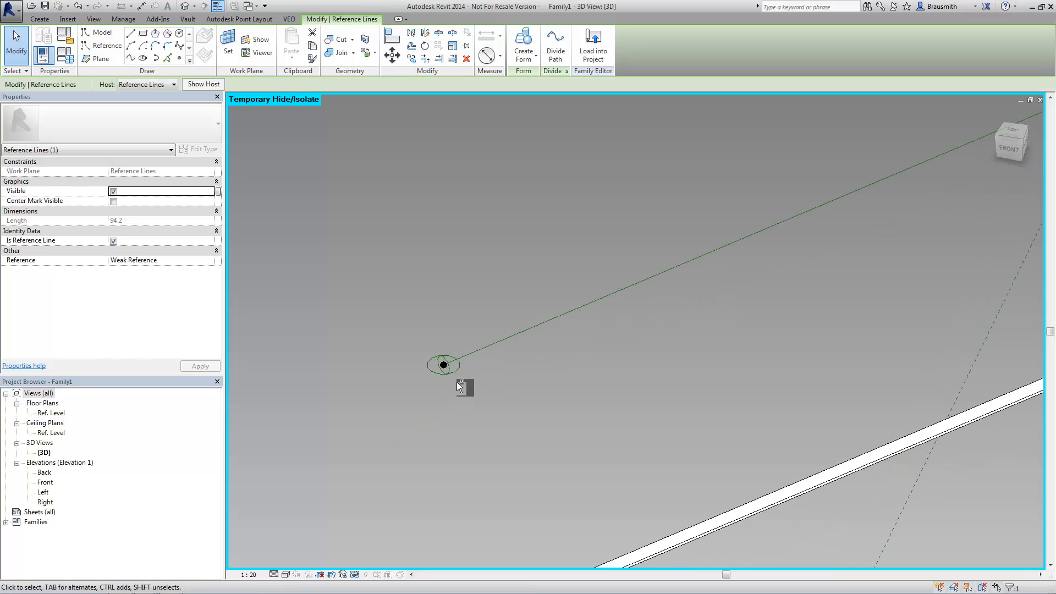
left_click(450, 371, "ctrl")
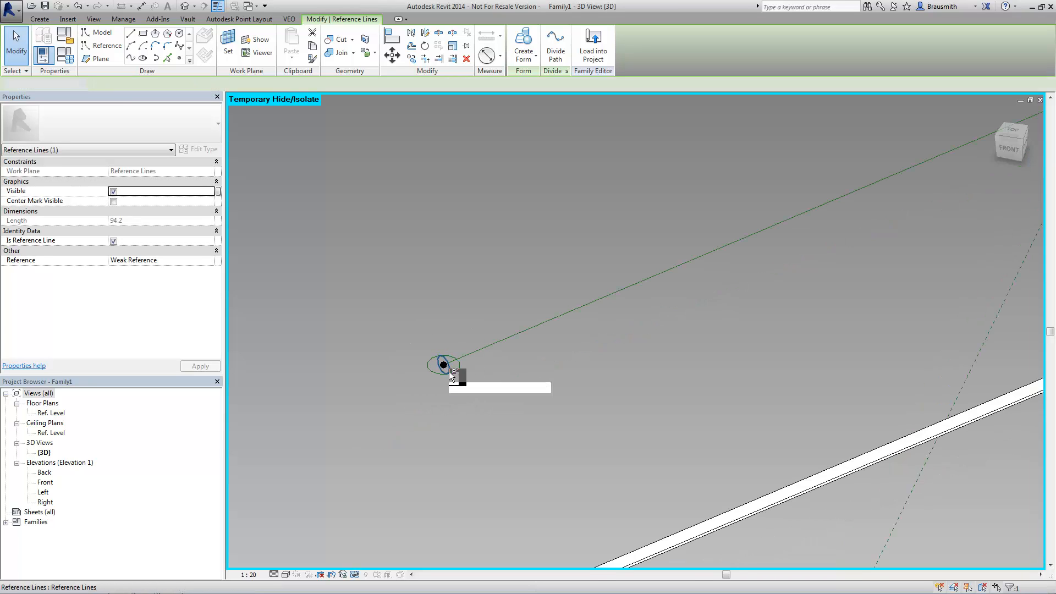
left_click(530, 42)
left_click(405, 262)
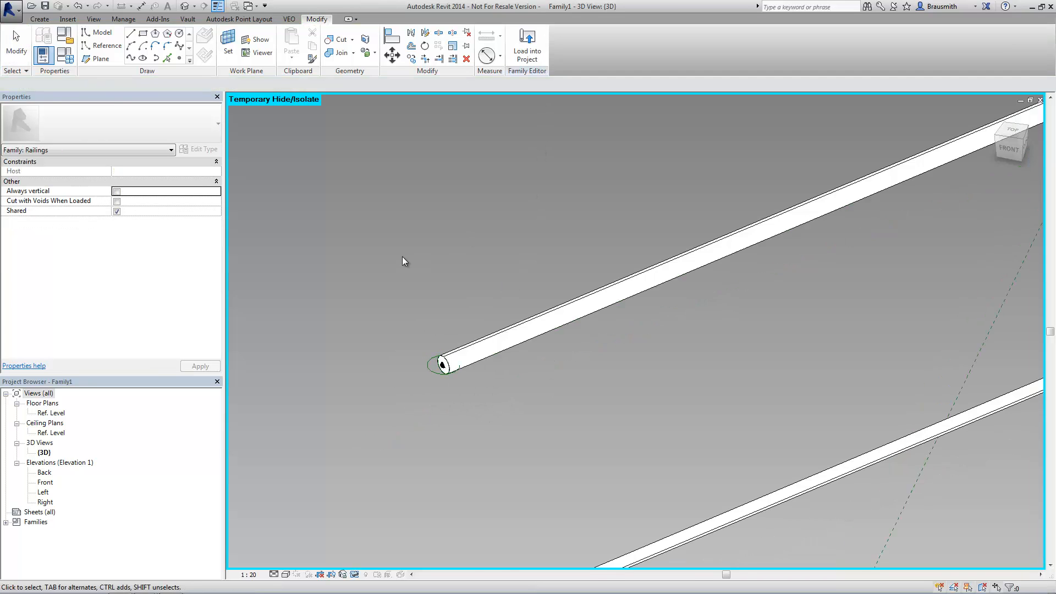
Temporarily hide the top and mid rail solid forms together with their reference lines in the 3D view.
scroll(406, 261, "down", 2)
middle_click_drag(488, 292, 484, 255)
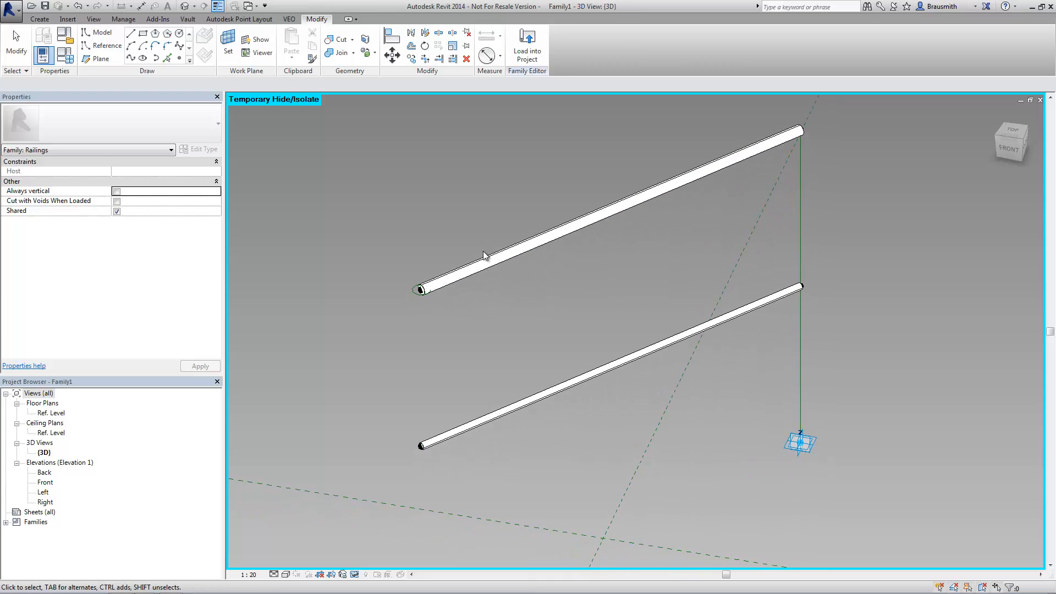
left_click_drag(595, 425, 553, 193)
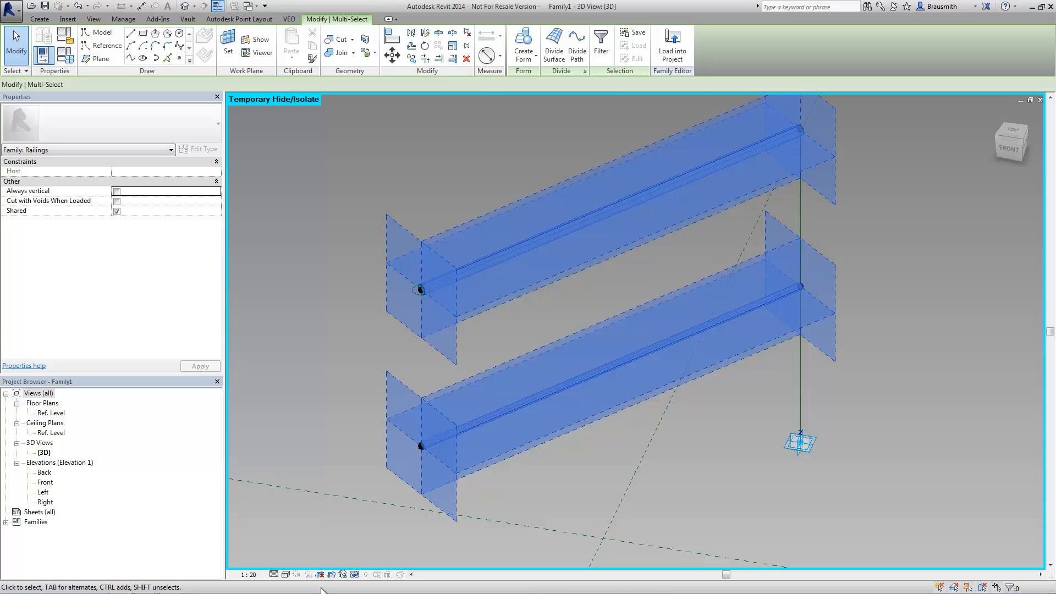
left_click(354, 574)
left_click(394, 543)
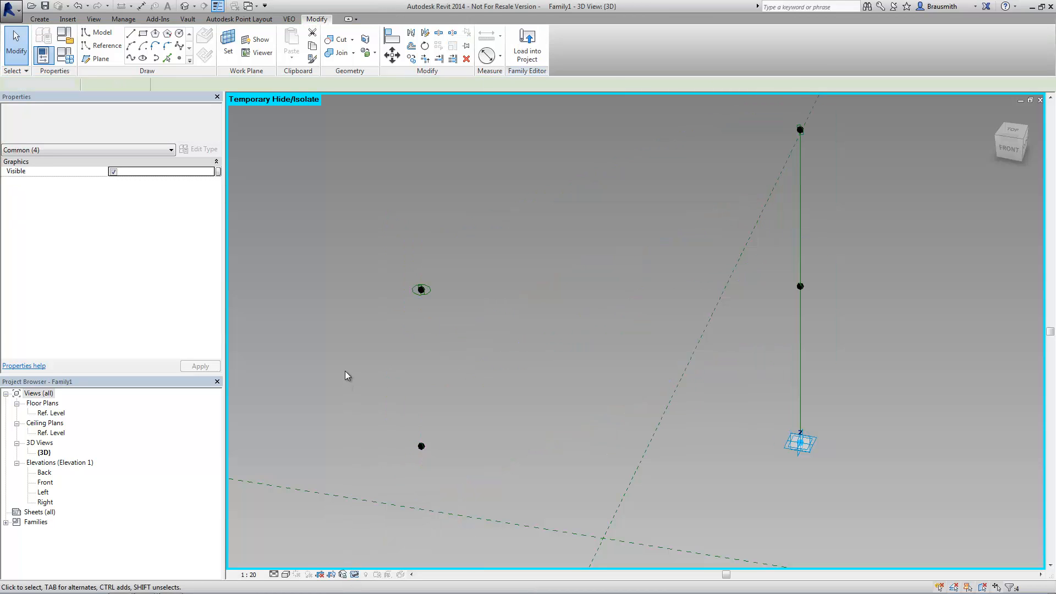
middle_click_drag(550, 353, 557, 368)
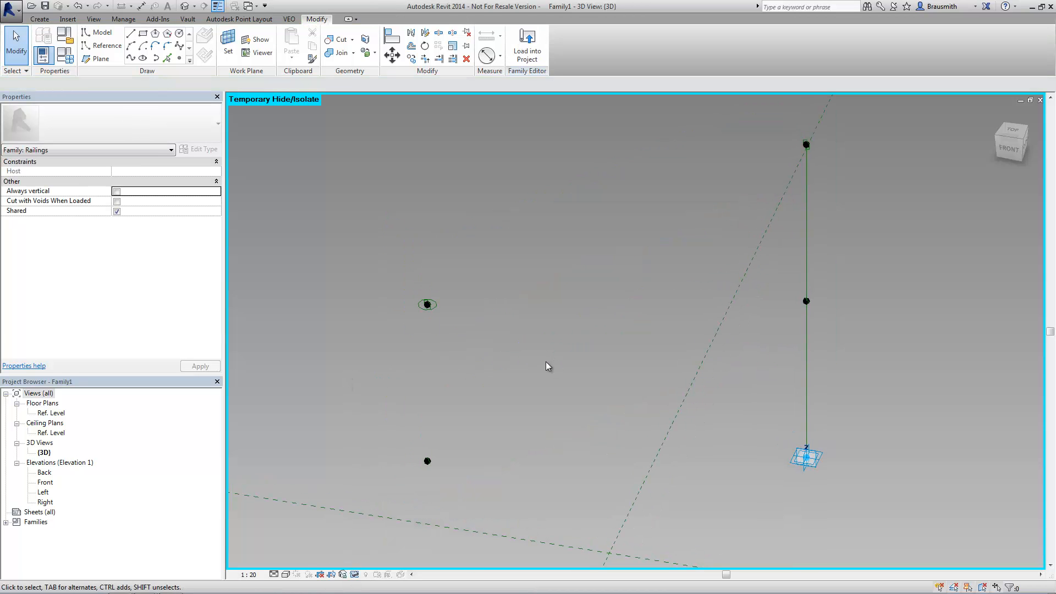
Examine the post-and-rail joints of the repeated railing in the Multi-Slope Railing project, and return to the railing family.
key("ctrl+Tab")
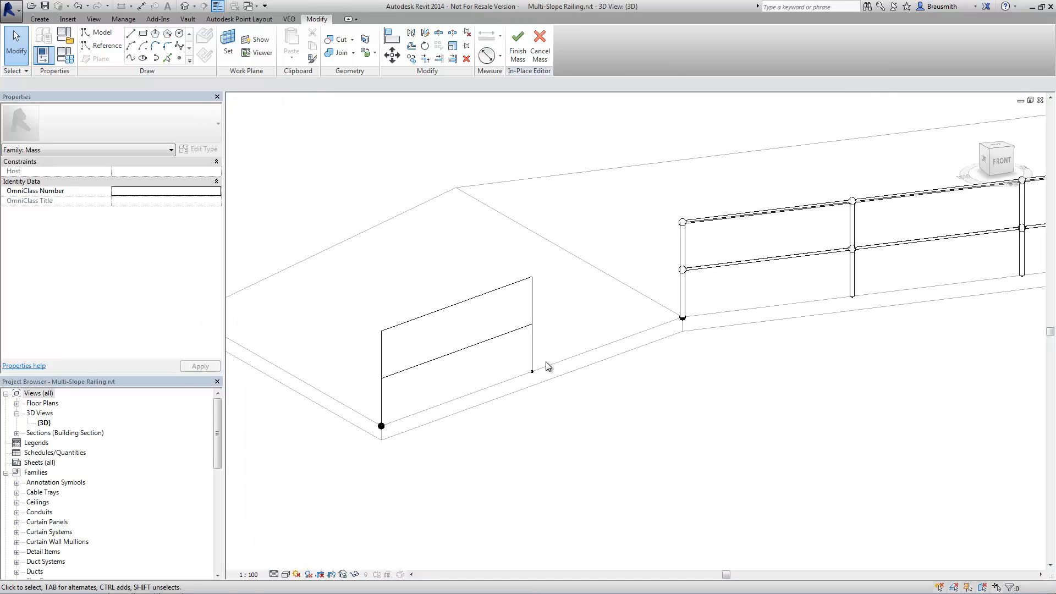
scroll(737, 337, "up", 4)
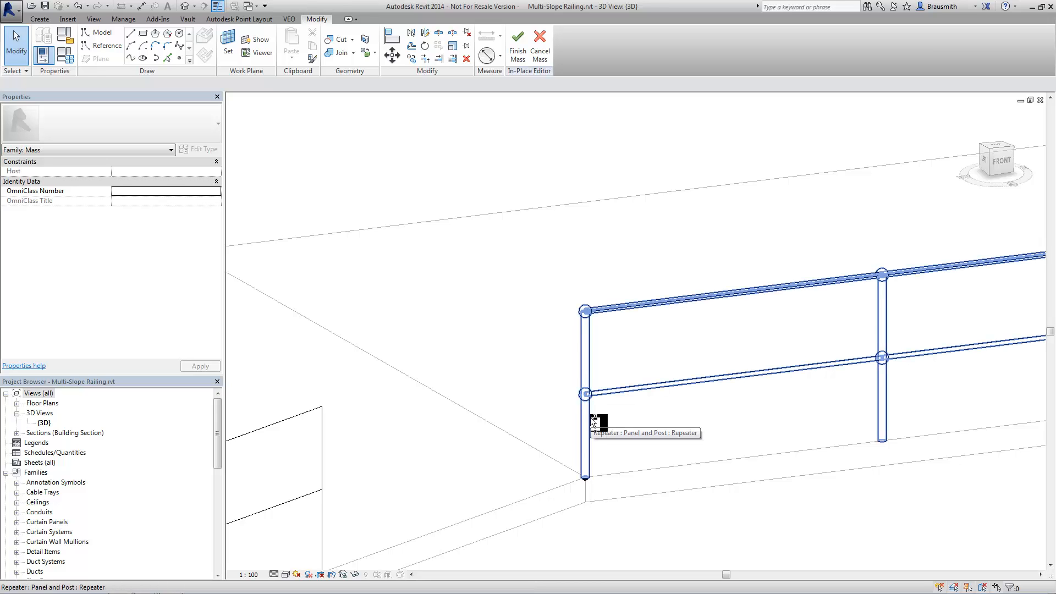
key("ctrl+Tab")
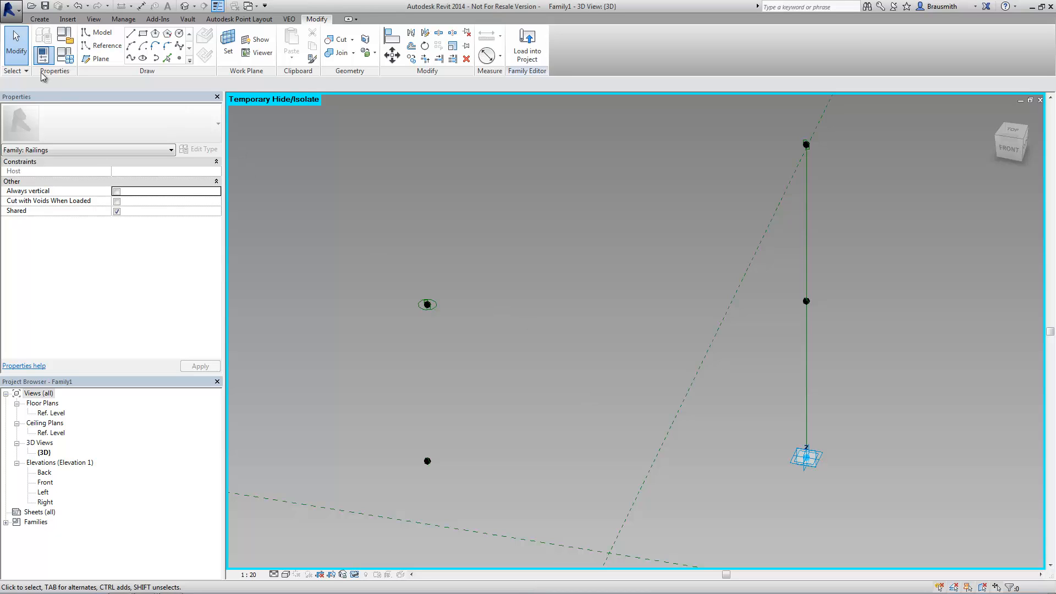
Create a new family from the Metric Generic Model Adaptive.rft template.
left_click(10, 8)
mouse_move(76, 59)
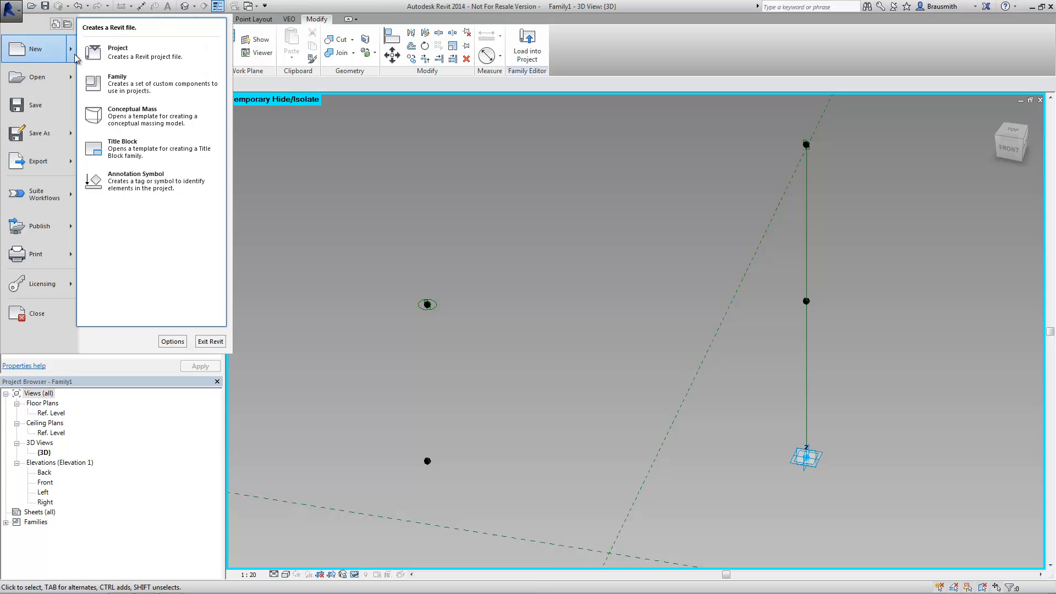
left_click(149, 92)
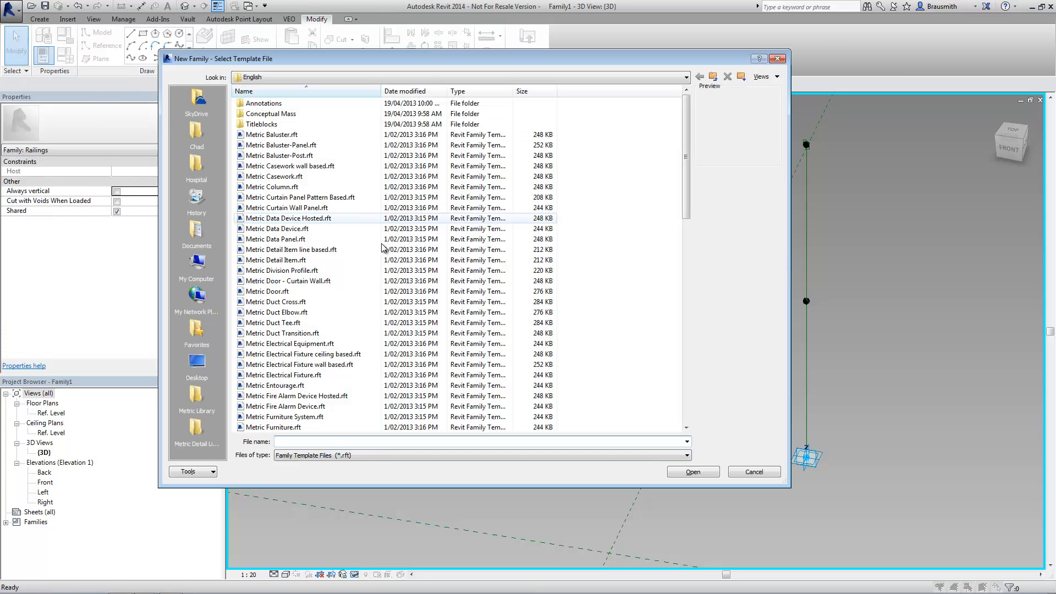
left_click(366, 239)
scroll(365, 272, "down", 5)
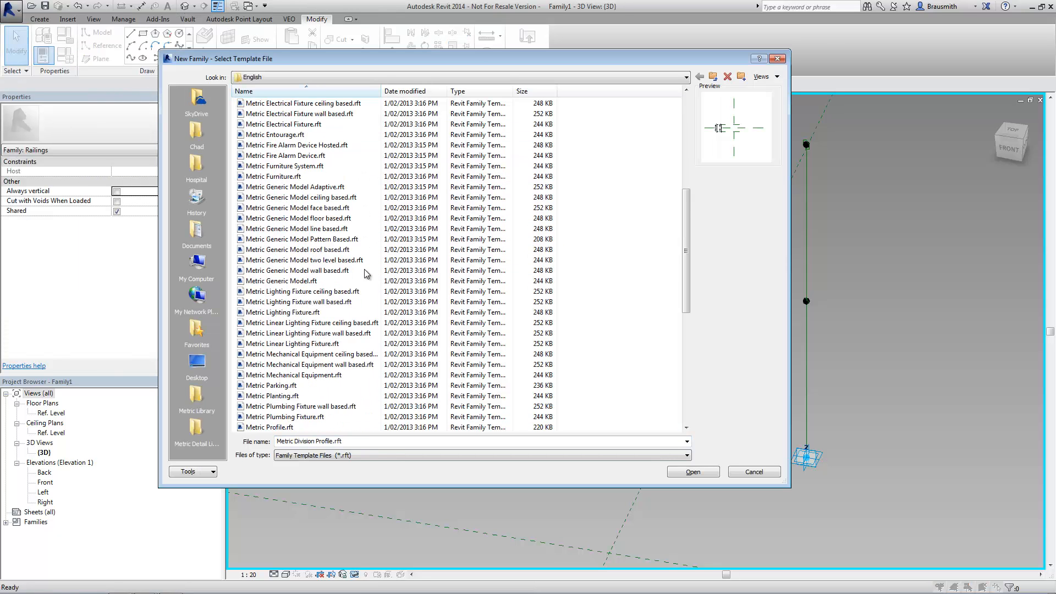
left_click(303, 188)
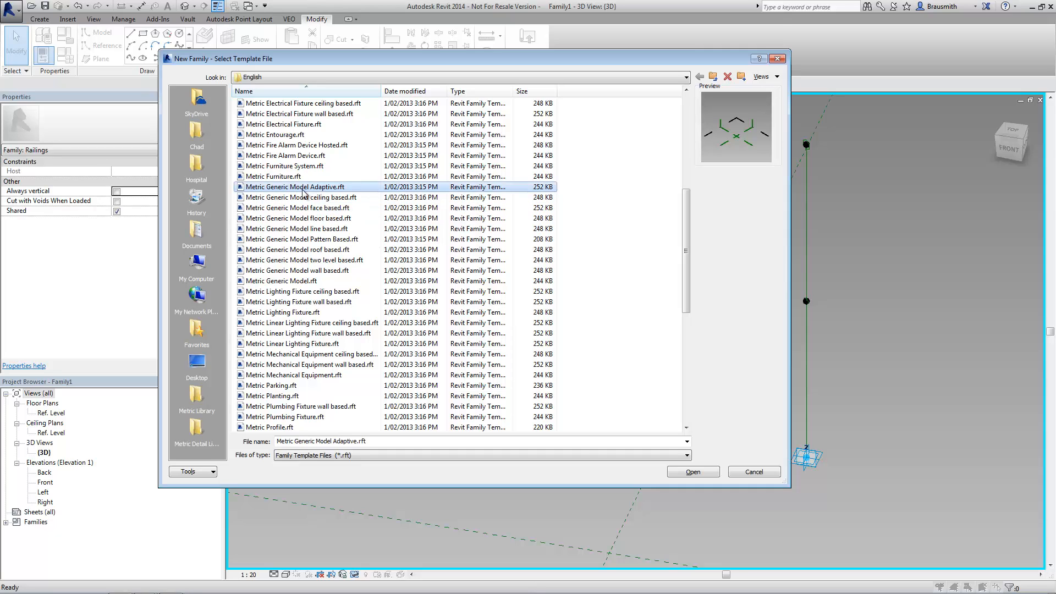
left_click(686, 471)
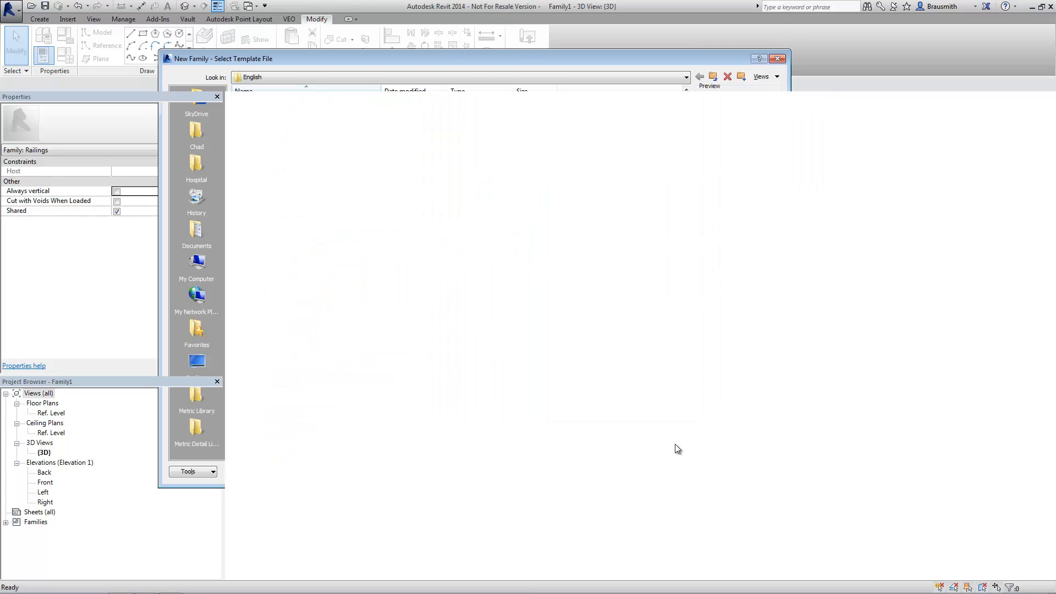
Place a reference point on the Ref. Level in front of the centre planes and make it adaptive.
scroll(645, 411, "up", 6)
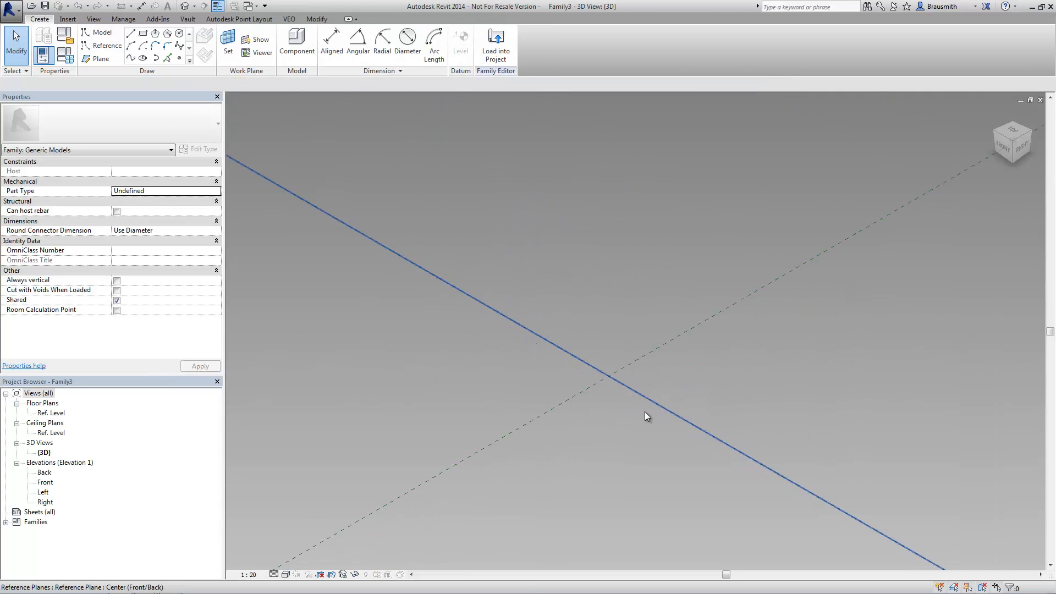
scroll(645, 411, "up", 1)
left_click(181, 60)
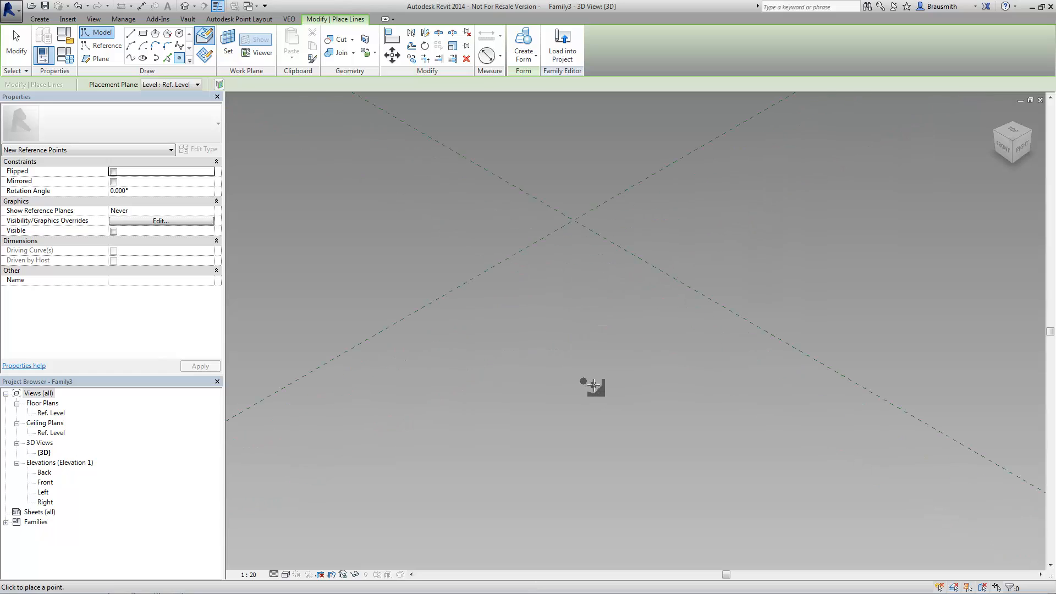
left_click(593, 385)
key("Escape")
key("Escape")
left_click_drag(557, 368, 607, 411)
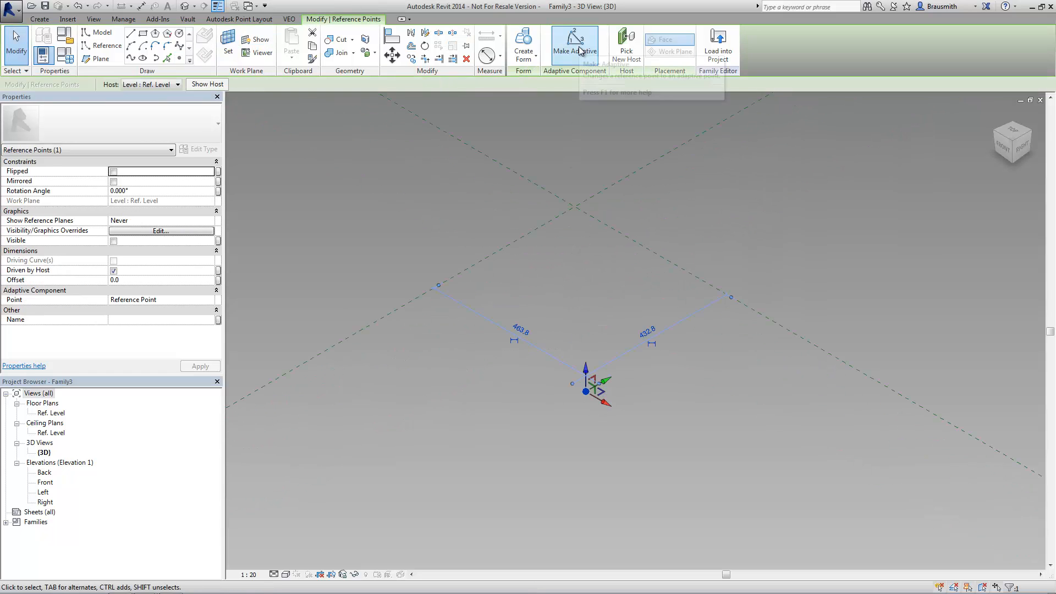
left_click(581, 51)
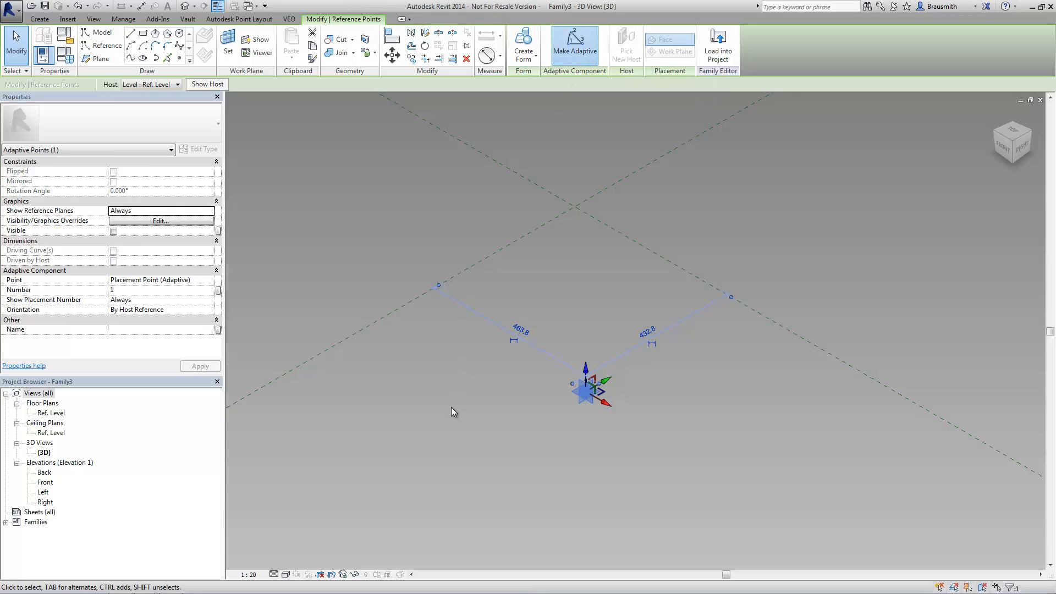
key("Escape")
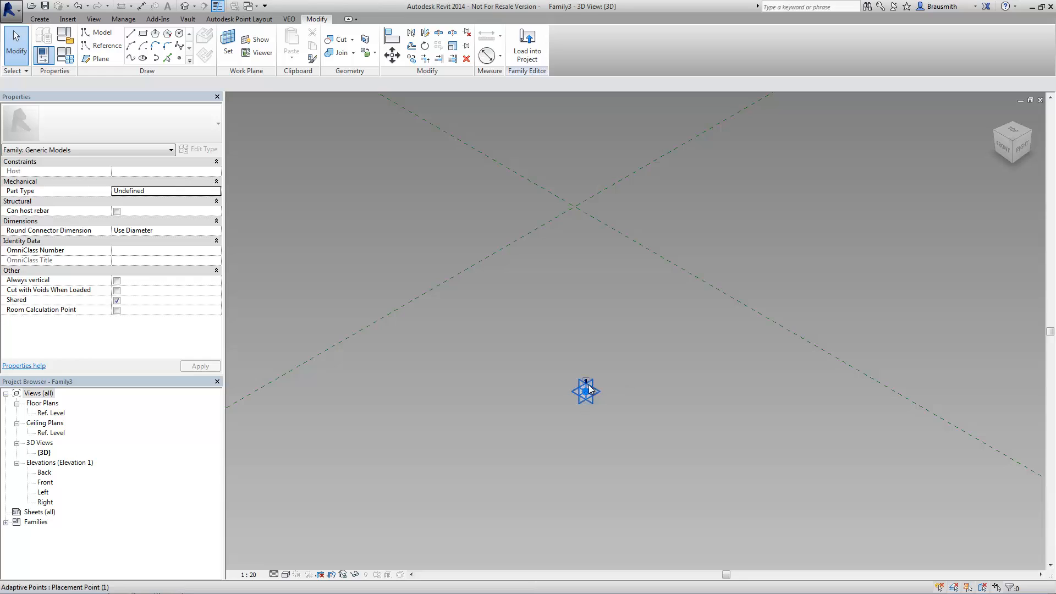
Draw a model line circle with radius 40 centred on the adaptive point.
left_click(101, 34)
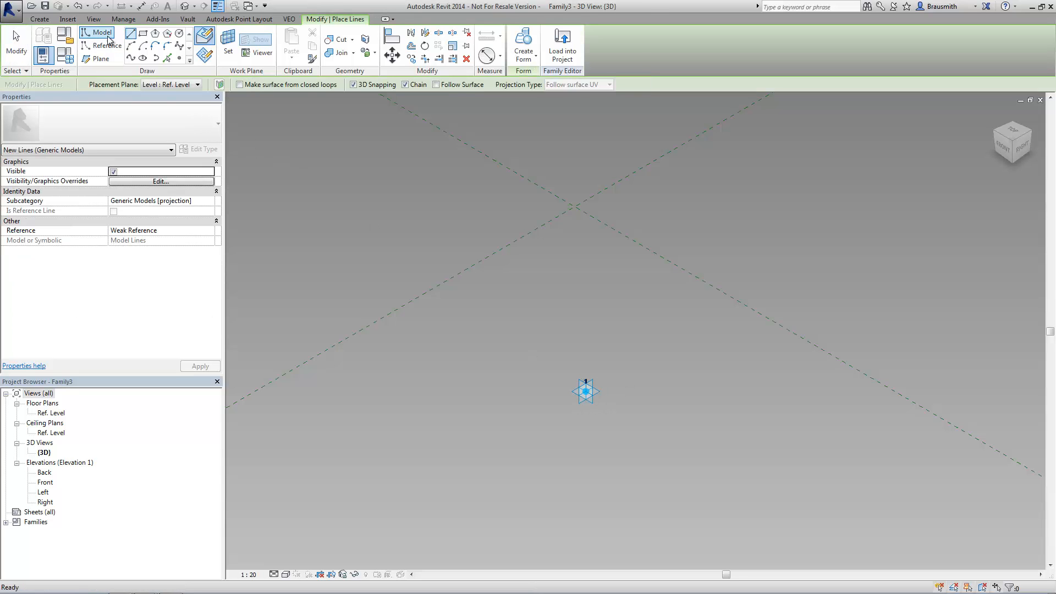
left_click(181, 35)
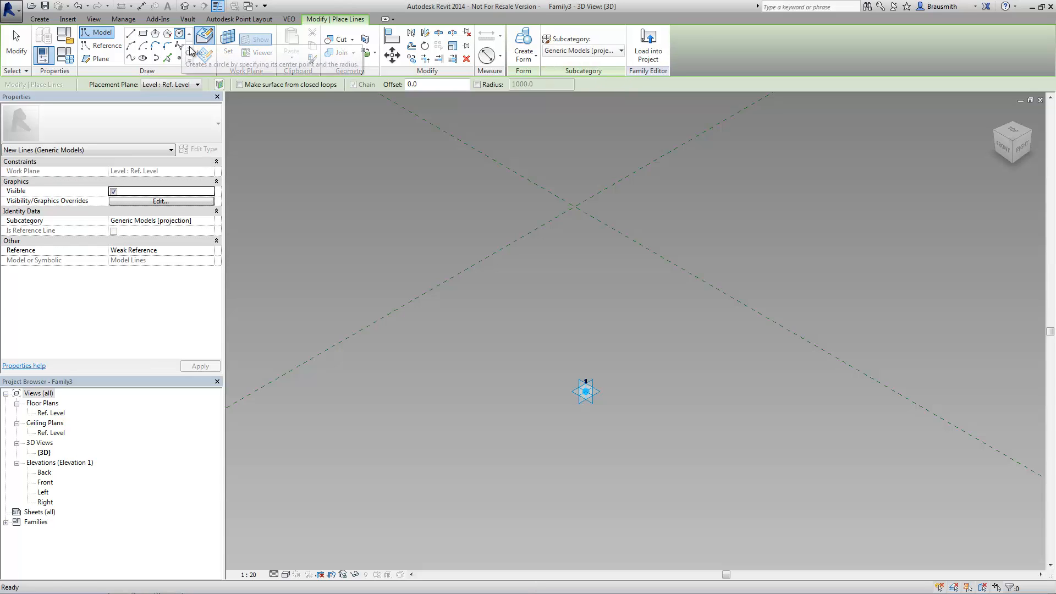
left_click(587, 392)
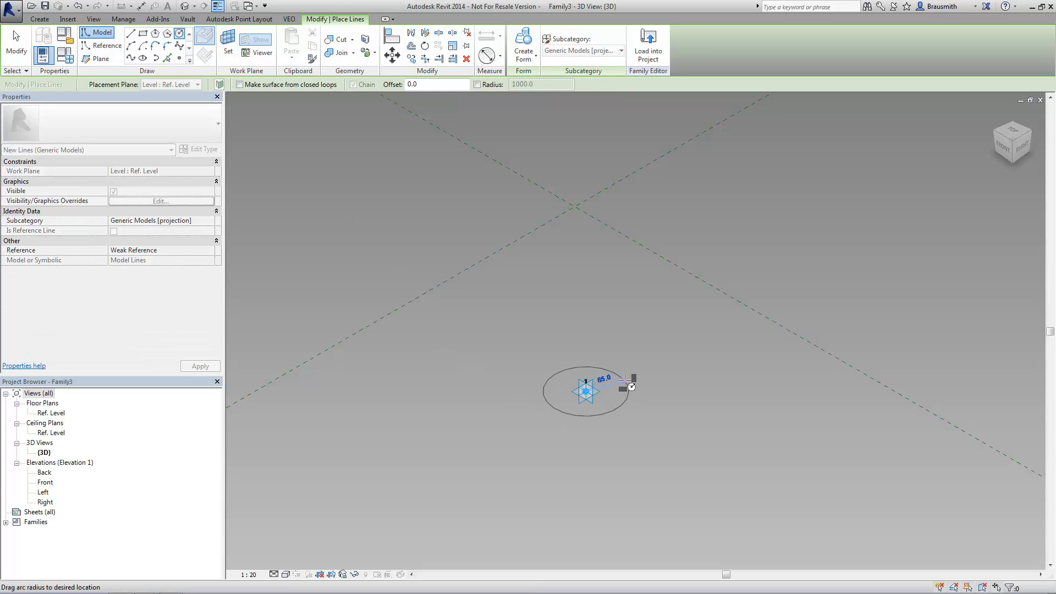
type("40")
key("Return")
key("Escape")
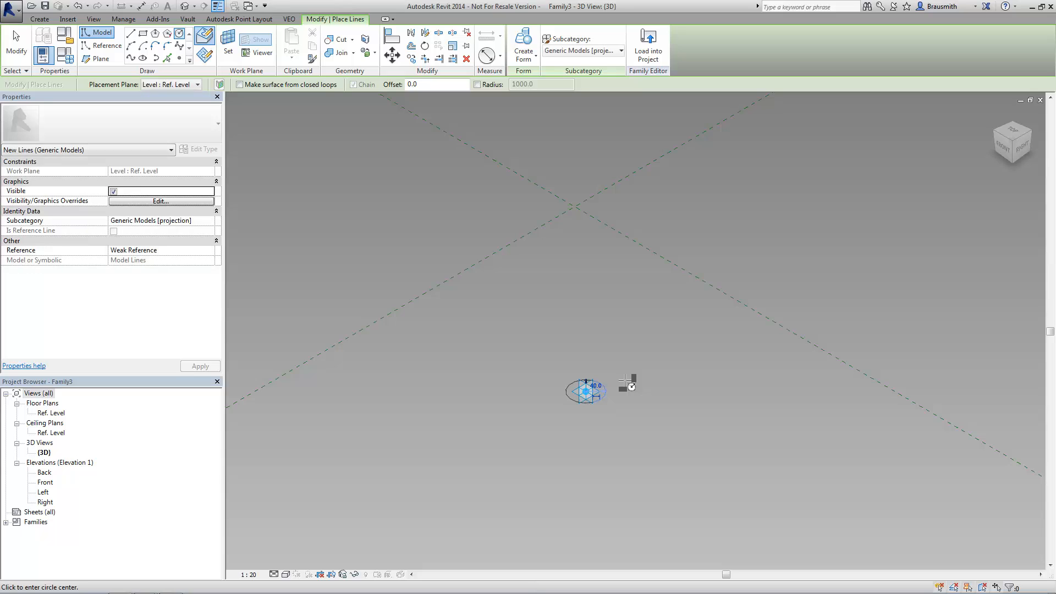
key("Escape")
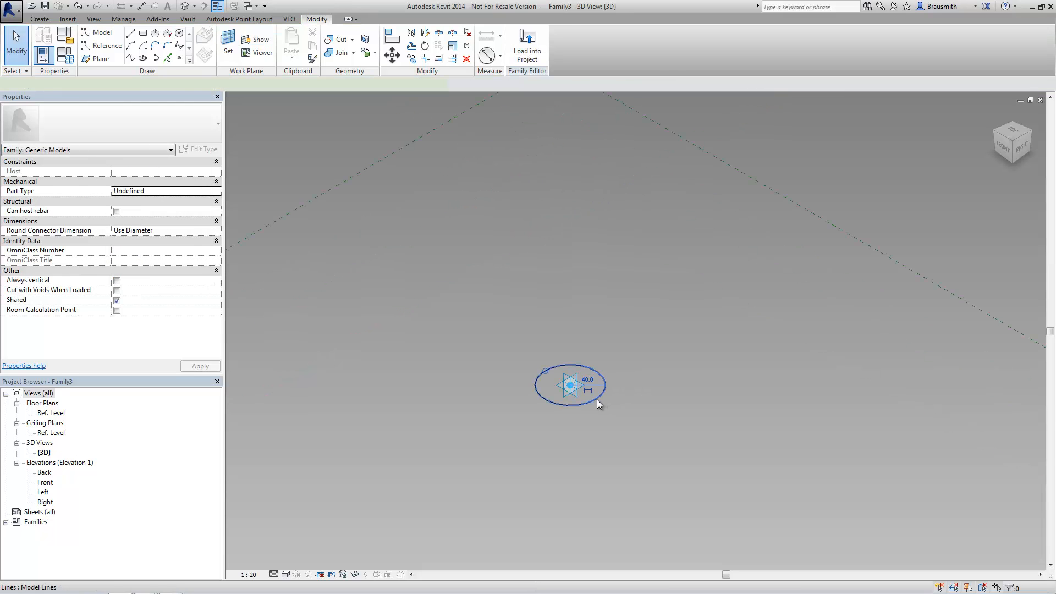
Create a solid form from the radius 40 circle, choosing the sphere option.
left_click(596, 401)
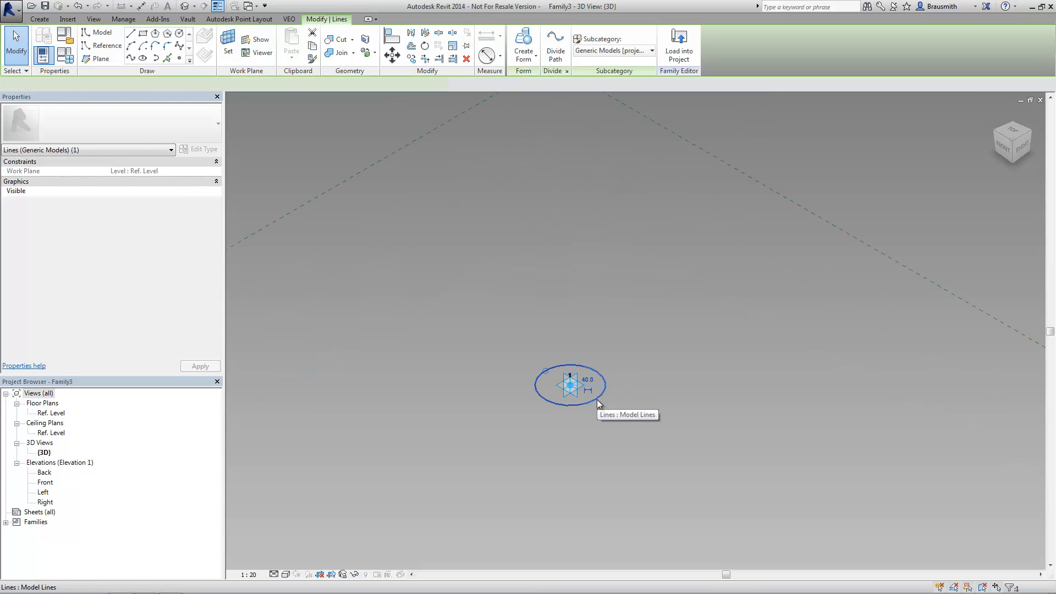
left_click(525, 41)
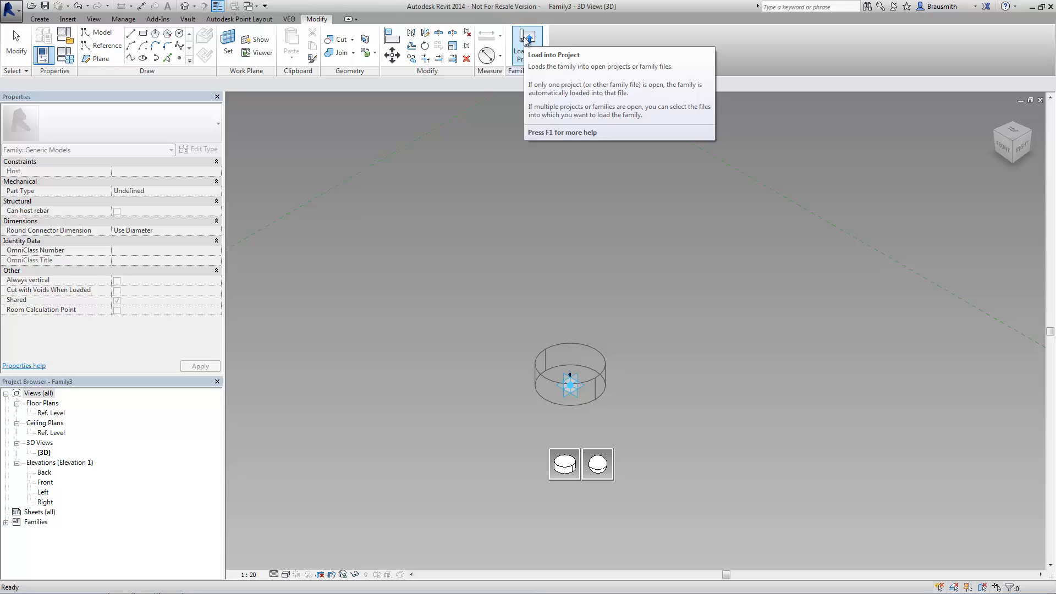
scroll(526, 42, "up", 1)
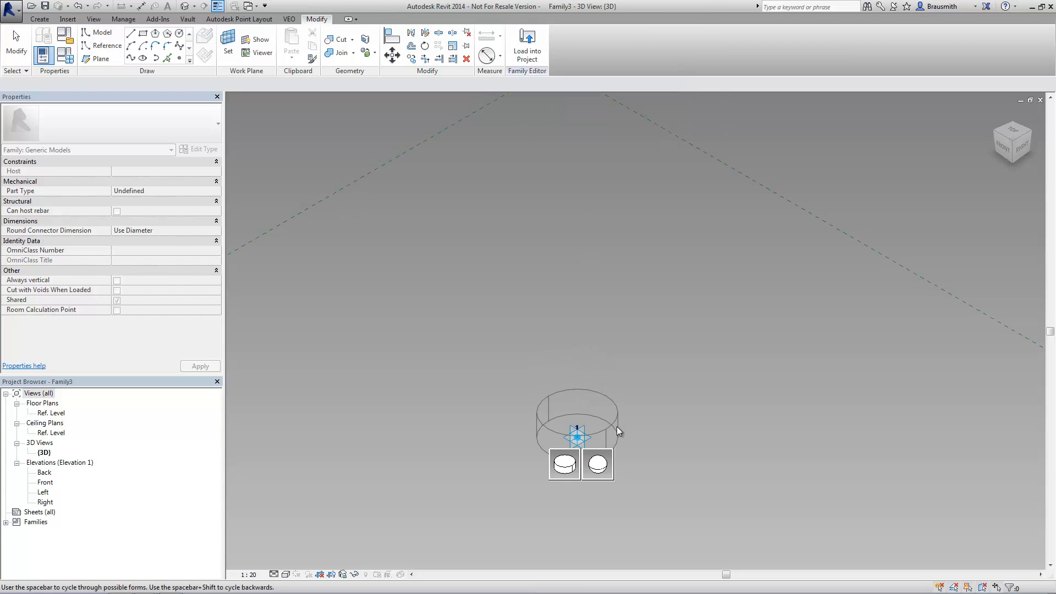
left_click(588, 472)
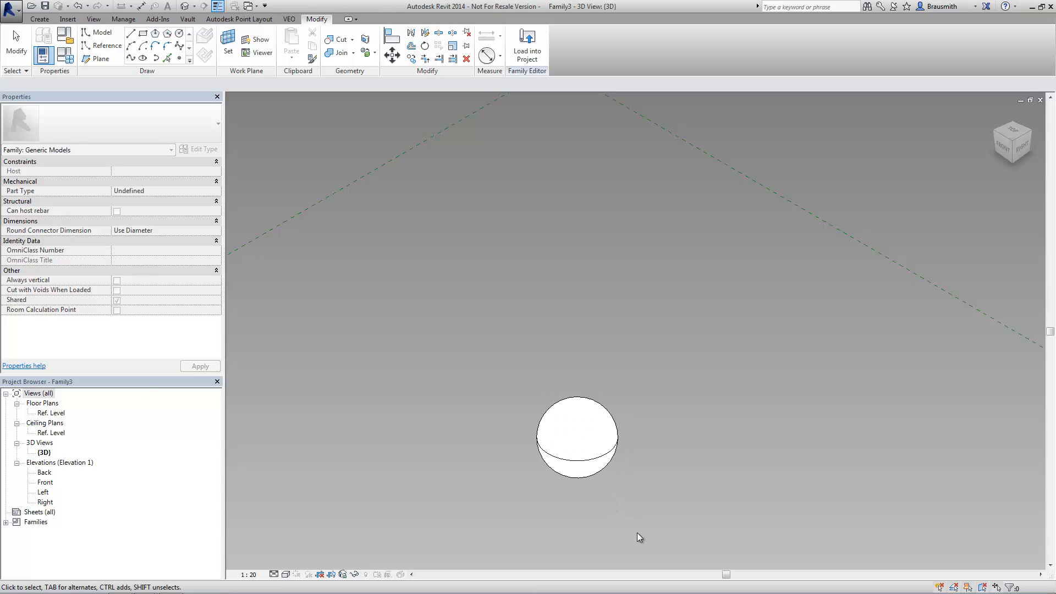
middle_click_drag(626, 523, 635, 492)
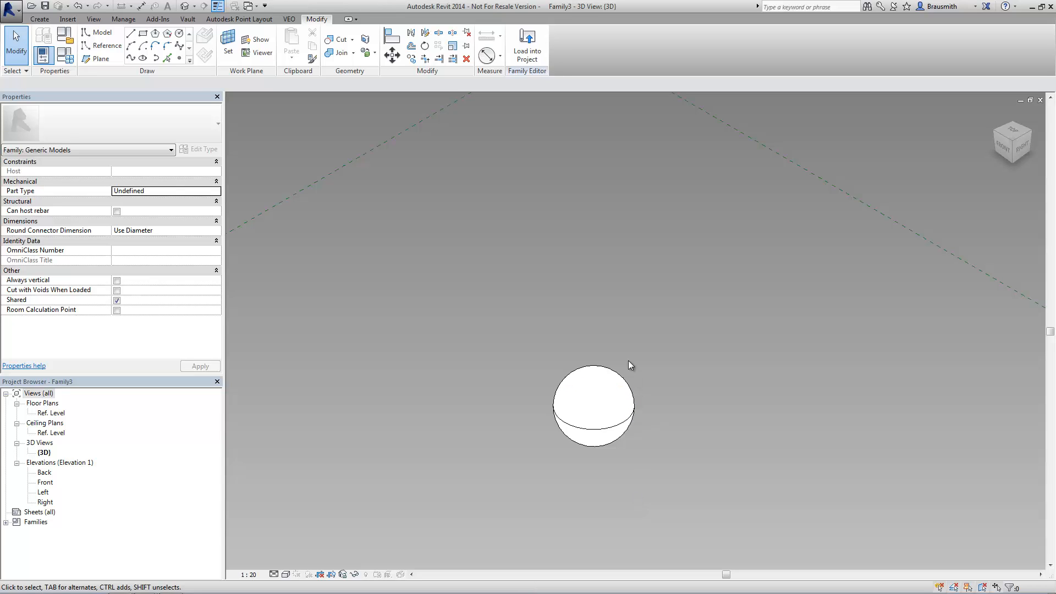
Load the sphere family into Family1 only, leaving Multi-Slope Railing.rvt out.
left_click(527, 47)
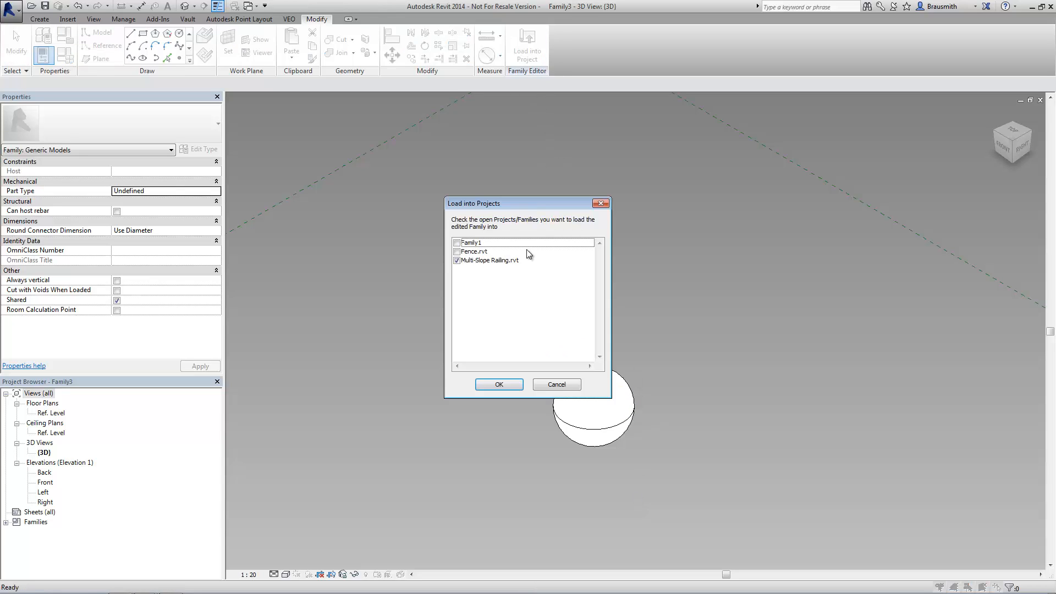
left_click(457, 260)
left_click(457, 244)
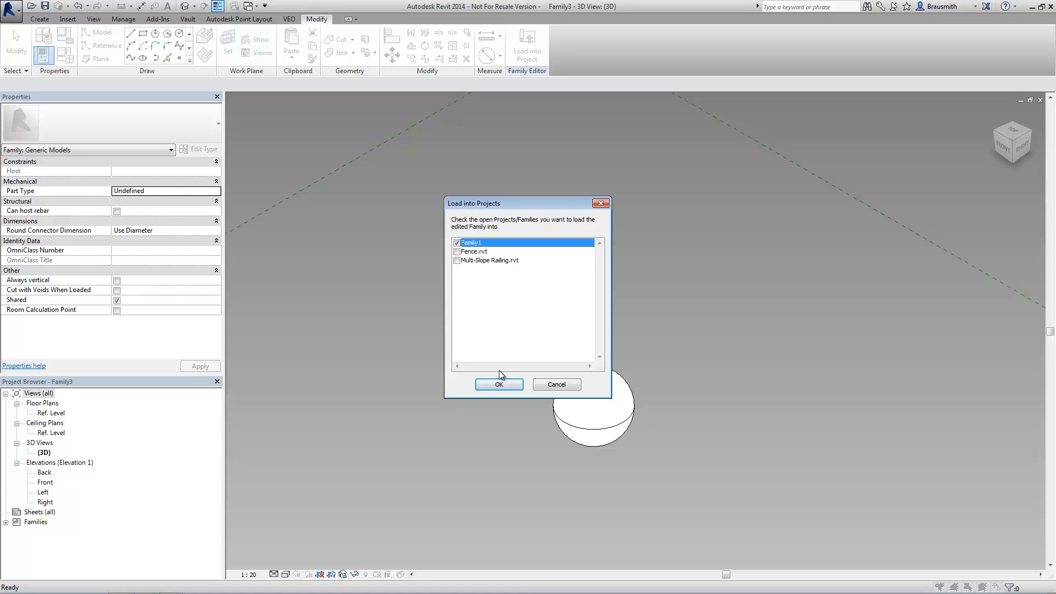
left_click(499, 384)
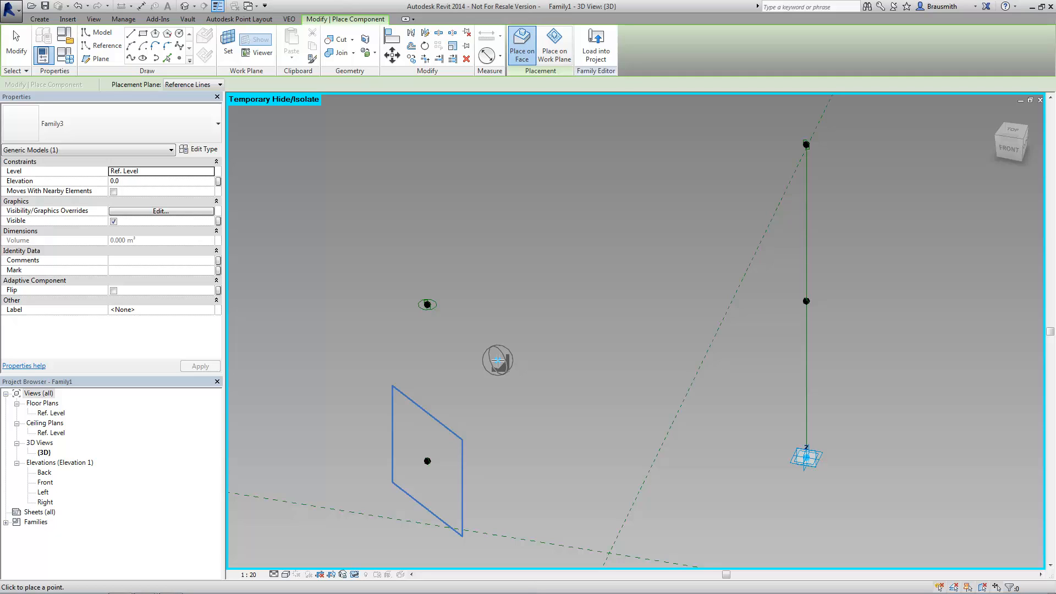
Place the sphere component on the points at the post's top and mid-rail joints.
left_click(427, 304)
left_click(428, 461)
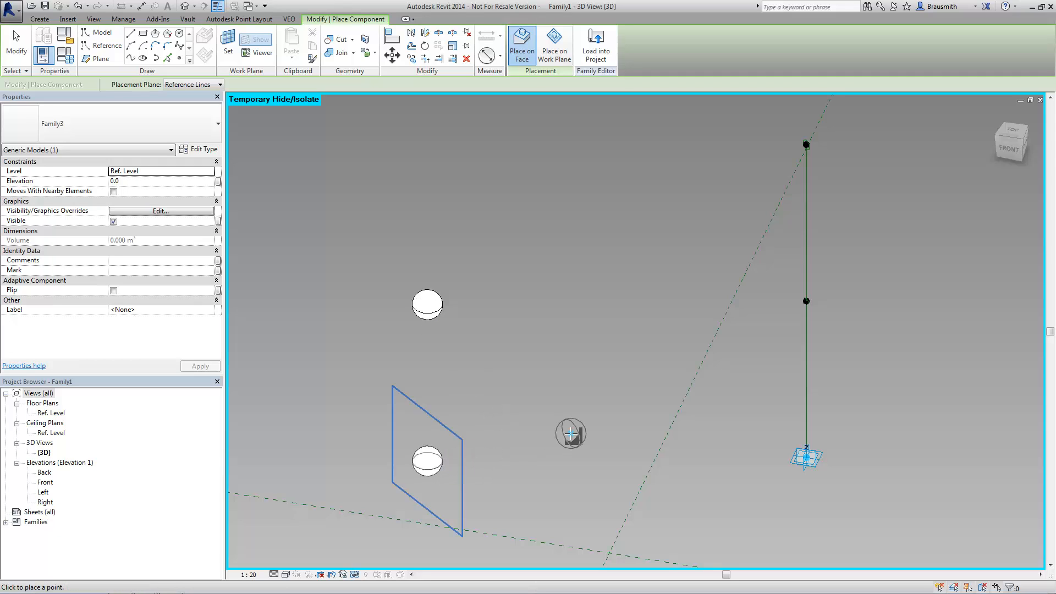
key("Escape")
key("Escape")
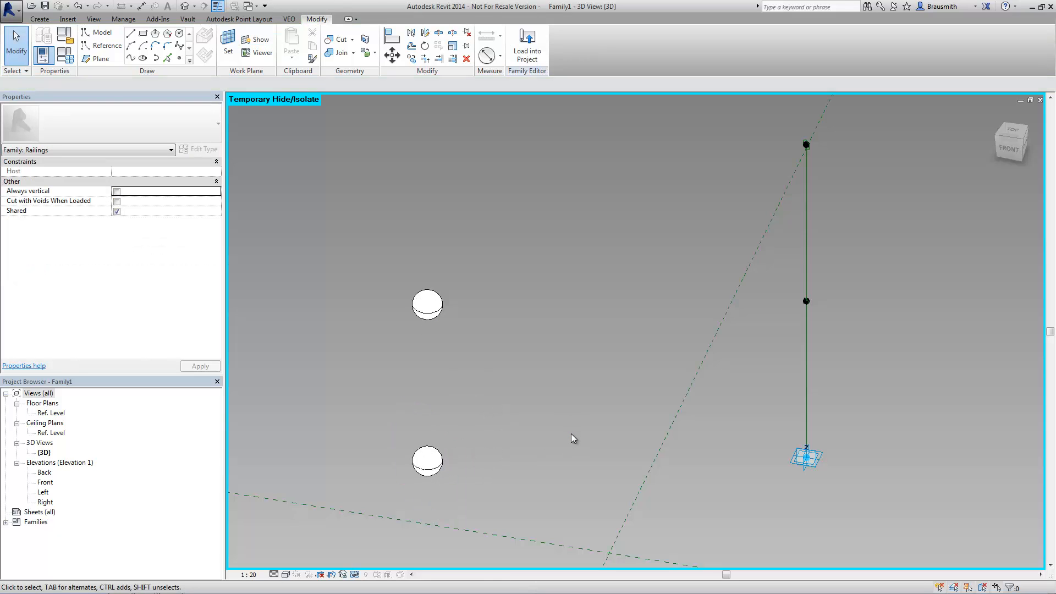
Reset the temporary hide/isolate to bring back the post and both rails around the sphere joints.
left_click(356, 574)
left_click(364, 563)
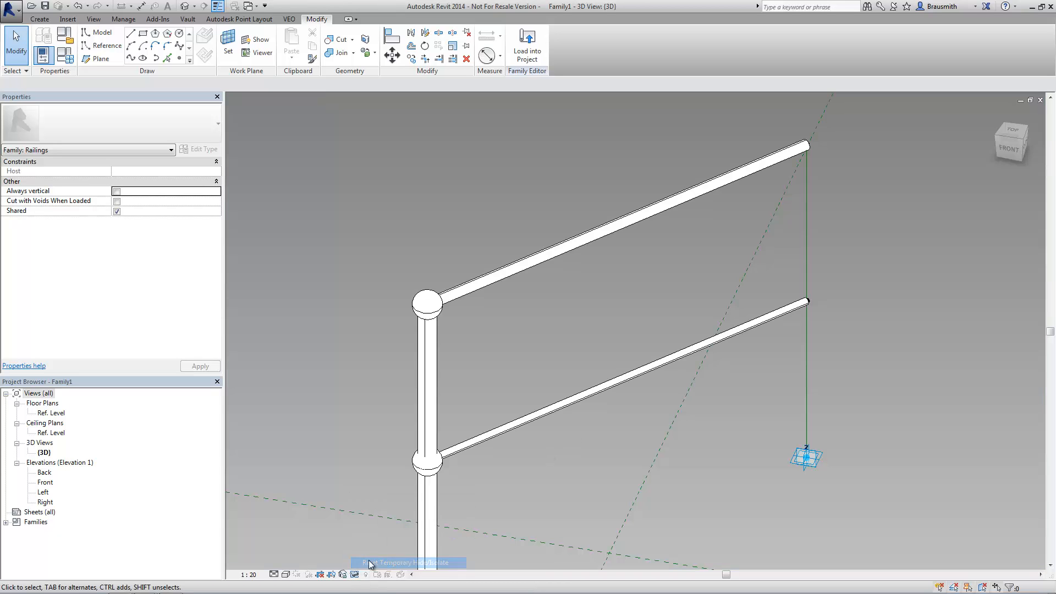
scroll(508, 380, "down", 3)
scroll(507, 380, "down", 1)
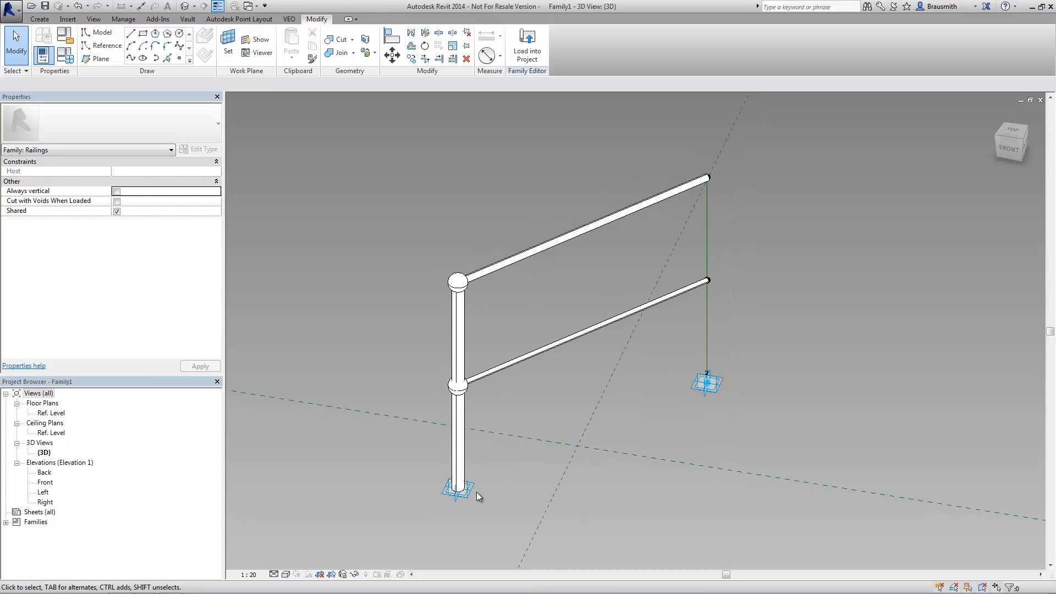
Try moving the adaptive point at the post's base to flex the railing.
left_click(456, 488)
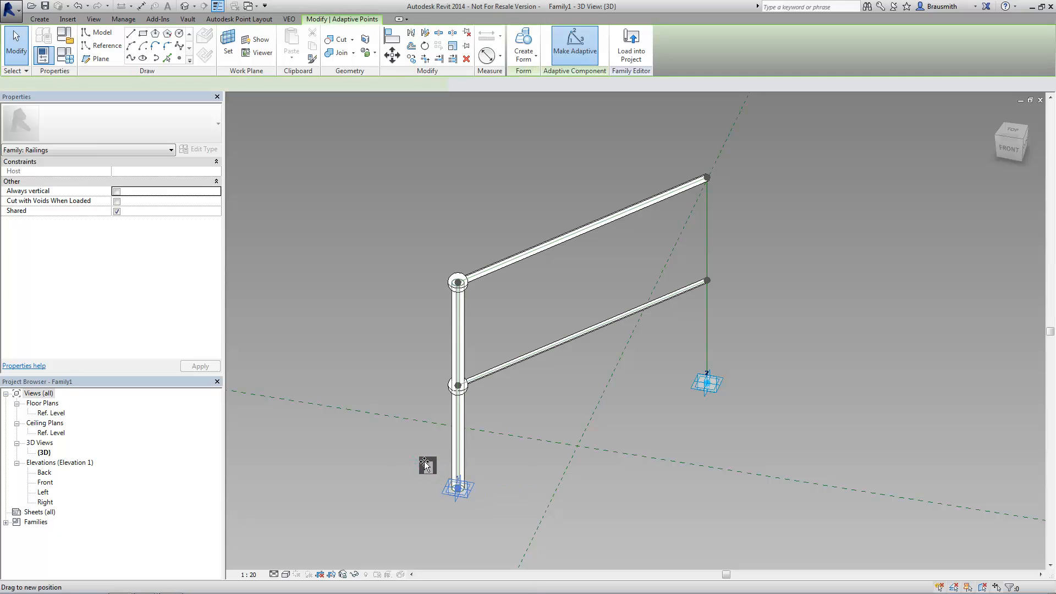
mouse_move(425, 463)
left_mouse_down()
mouse_move(473, 500)
mouse_move(435, 480)
mouse_move(455, 486)
mouse_move(432, 473)
mouse_move(433, 424)
left_mouse_up()
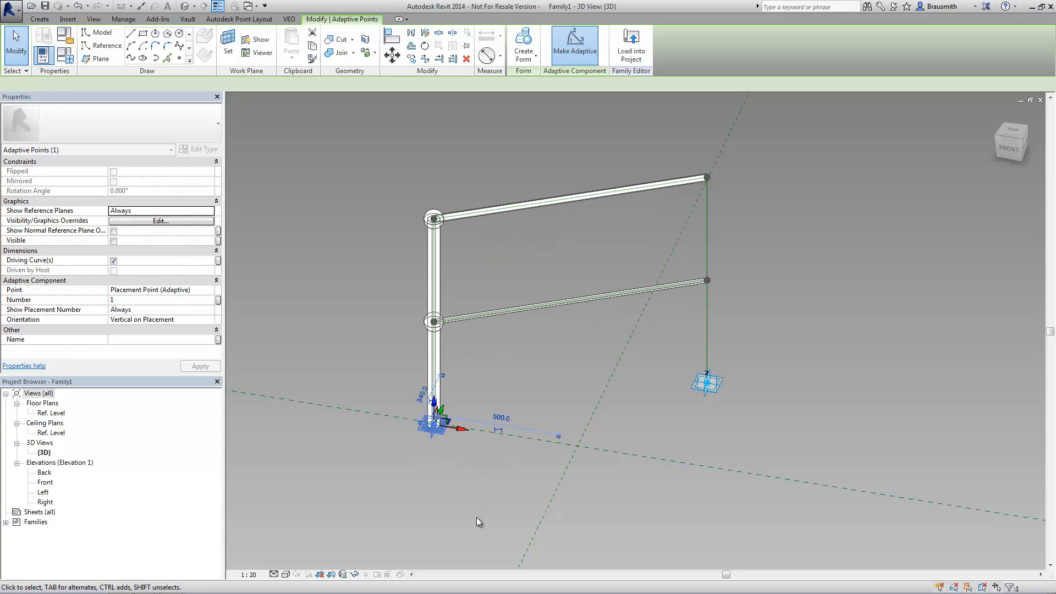
middle_click_drag(488, 503, 516, 497, "shift")
left_click(516, 498)
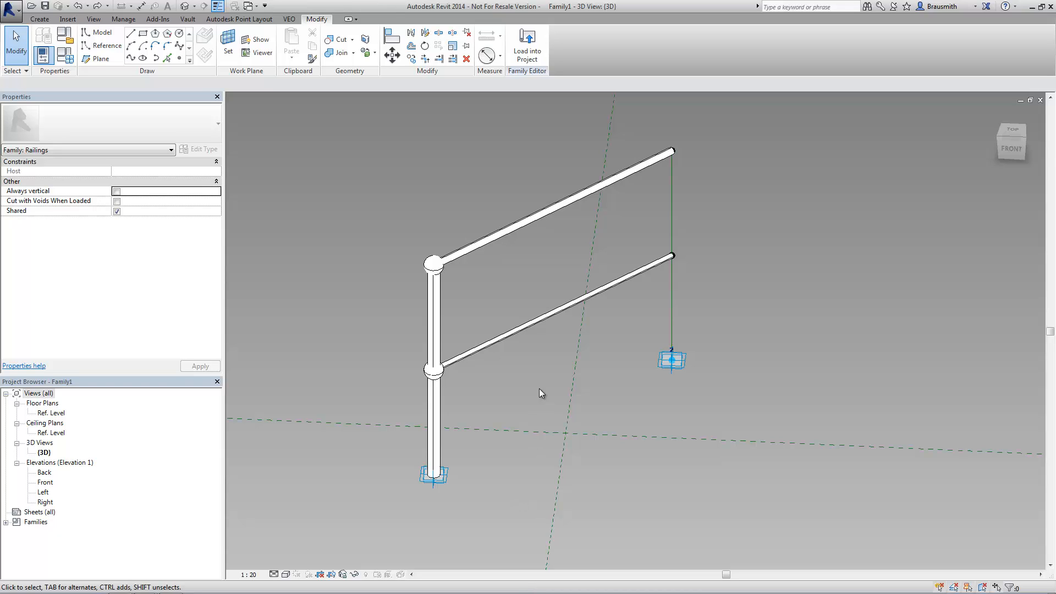
Load the railing family into Multi-Slope Railing.rvt, overwriting the existing version and its parameter values.
left_click(527, 47)
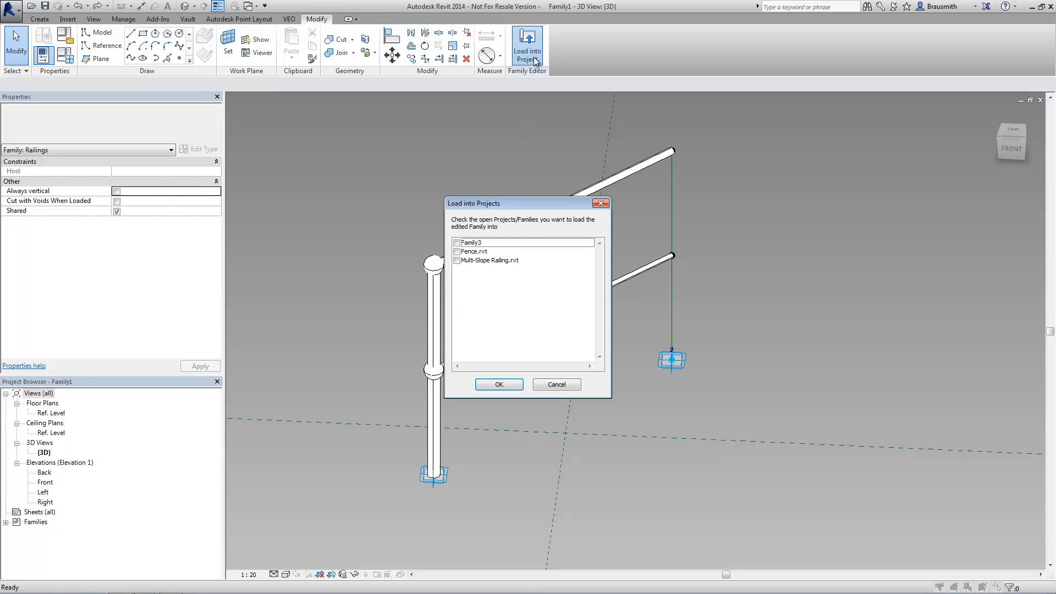
left_click(457, 261)
left_click(499, 384)
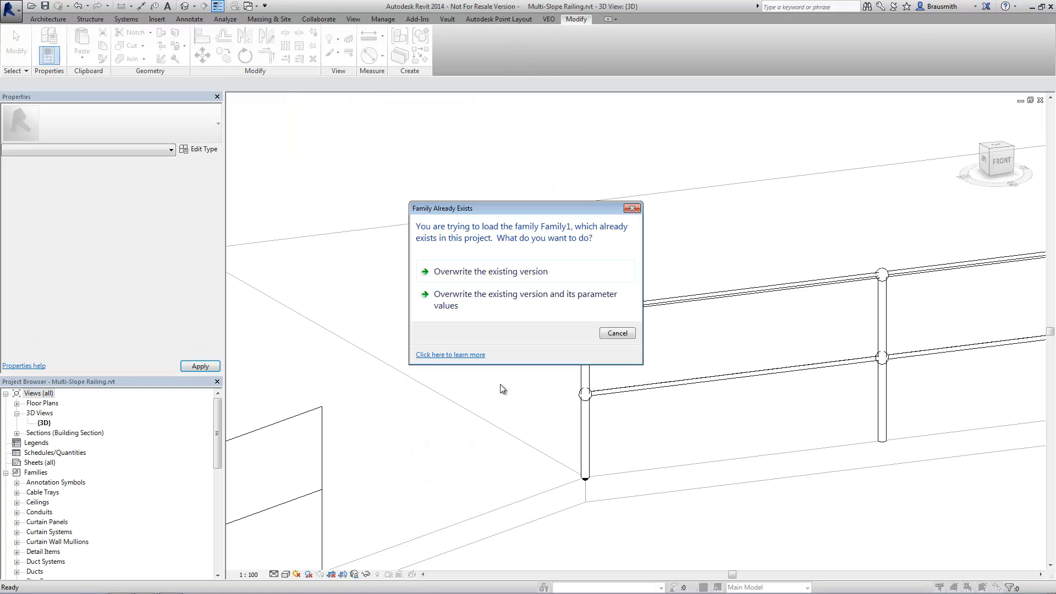
left_click(494, 294)
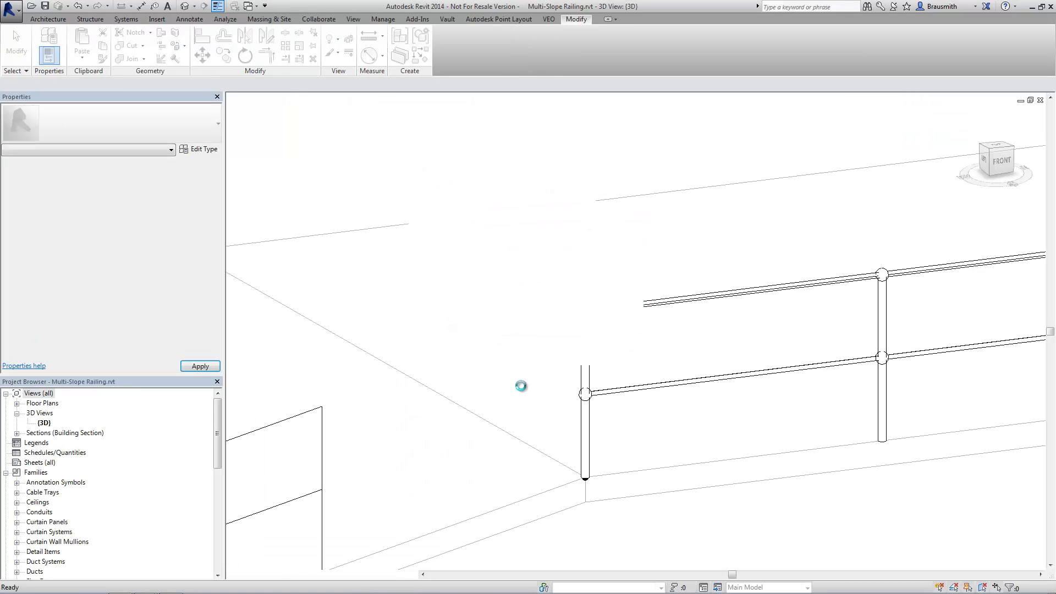
Cancel the in-place mass editing in the Multi-Slope Railing project and discard its changes.
scroll(582, 433, "down", 3)
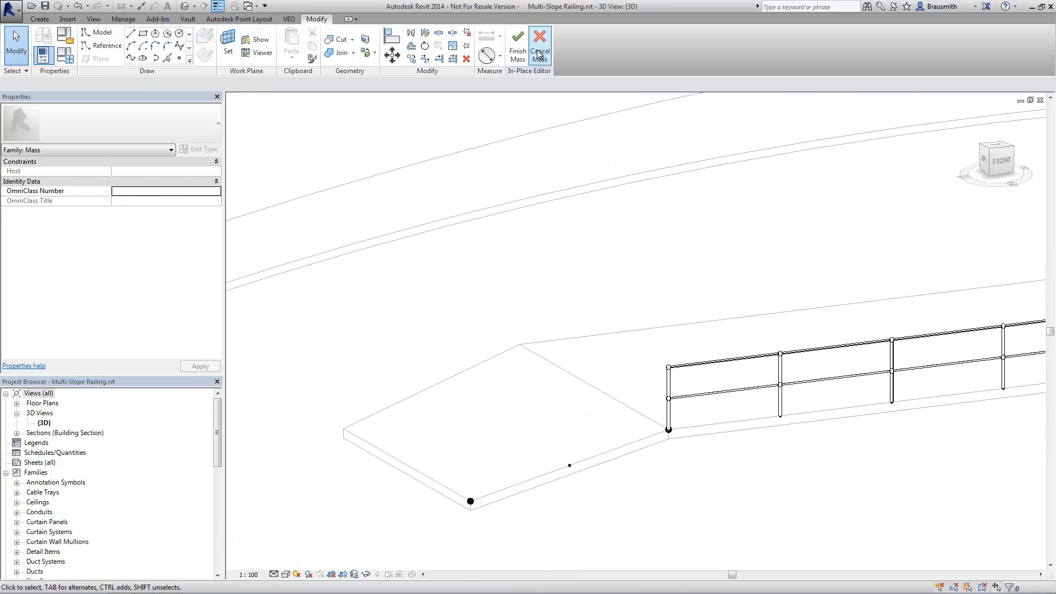
left_click(540, 46)
left_click(565, 313)
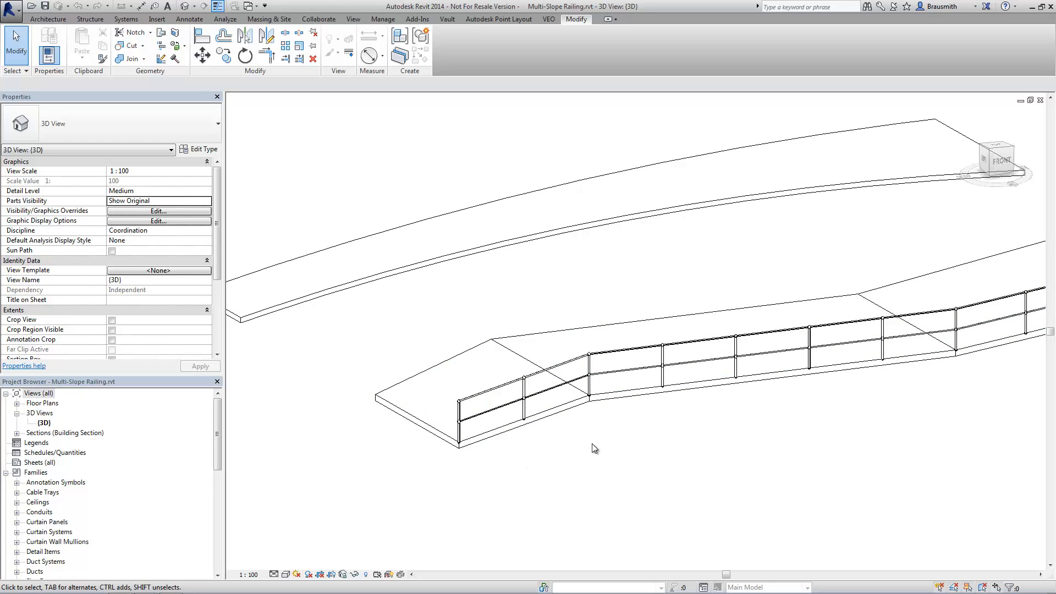
Display mass forms in the 3D view with Show Mass Form and Floors, with the curved ramp in sight.
middle_click_drag(507, 403, 499, 460, "shift")
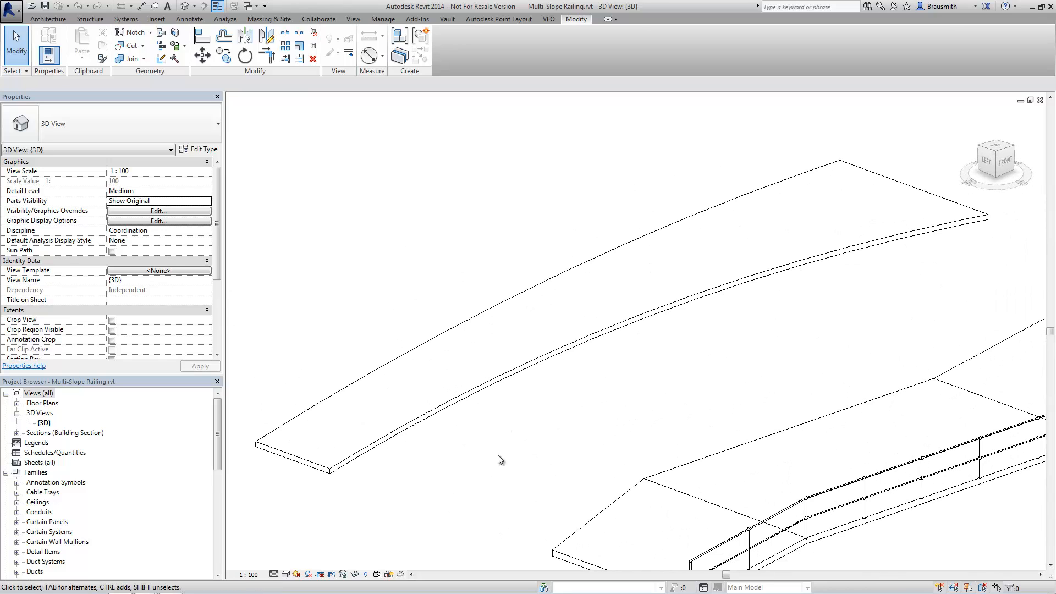
left_click(269, 18)
left_click(71, 56)
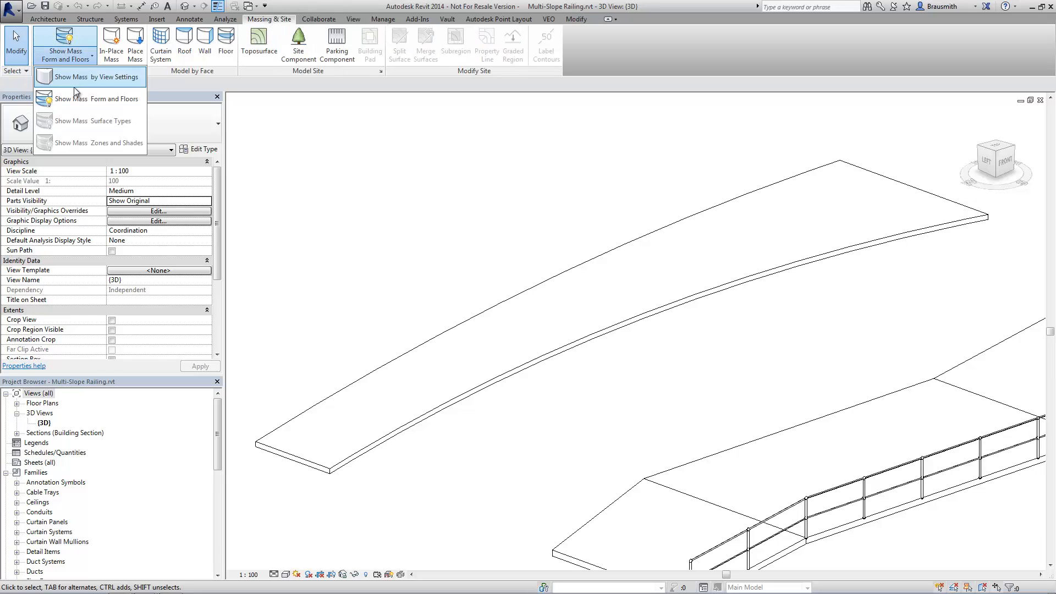
left_click(72, 100)
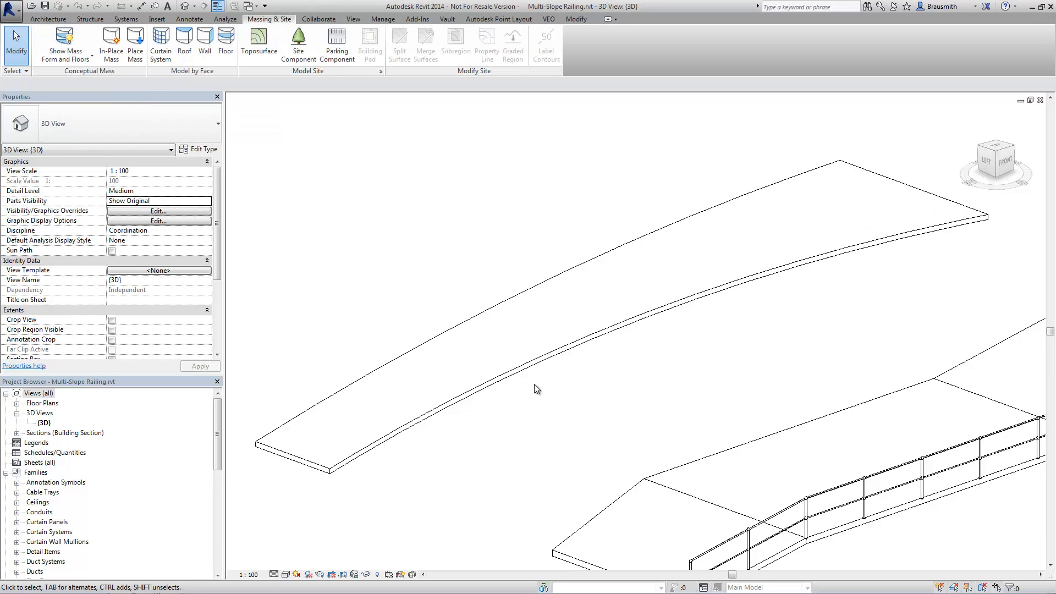
Open the Railing Curved mass on top of the curved ramp for in-place editing.
middle_click_drag(596, 419, 589, 422, "shift")
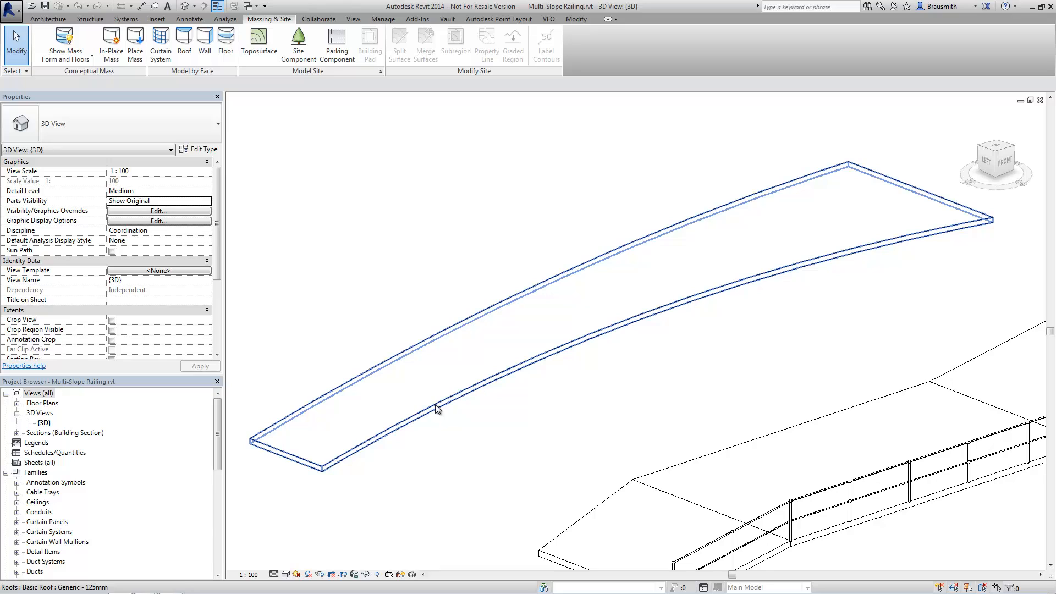
key("Tab")
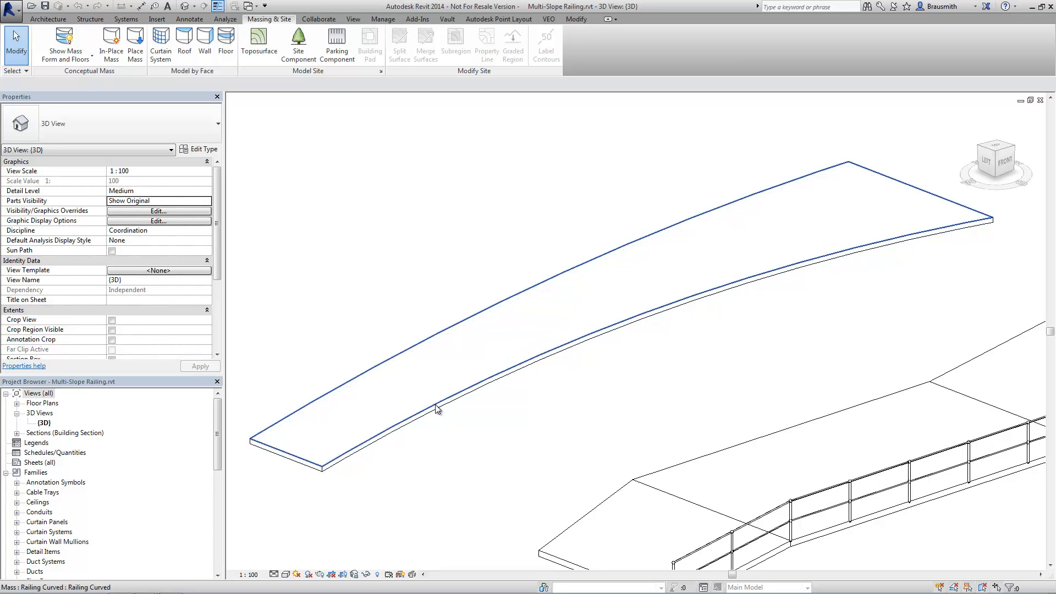
left_click(436, 408)
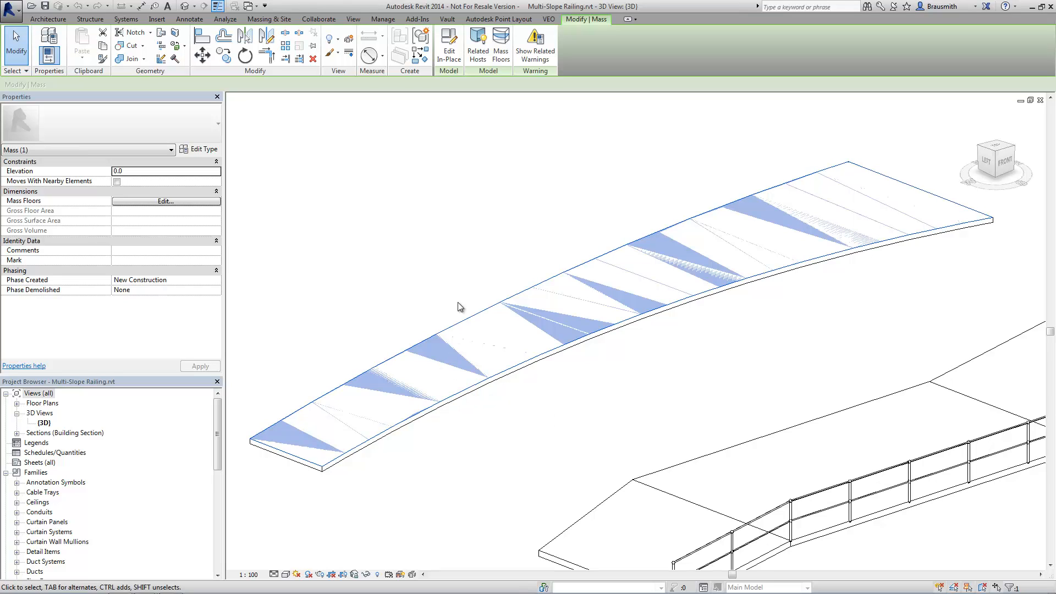
left_click(449, 47)
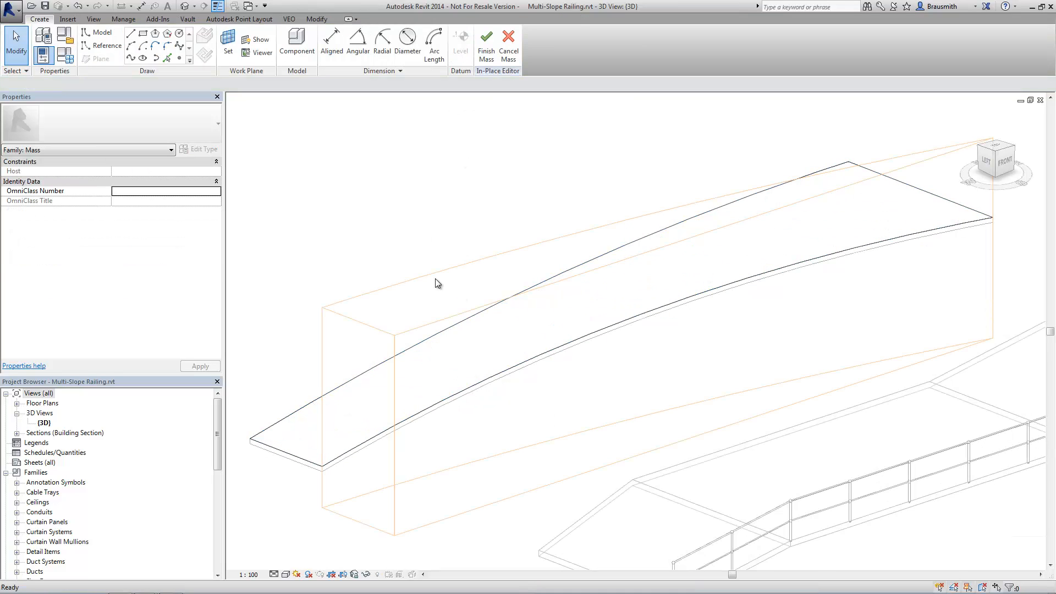
Temporarily hide the void form element that cuts through the curved ramp mass.
left_click(411, 327)
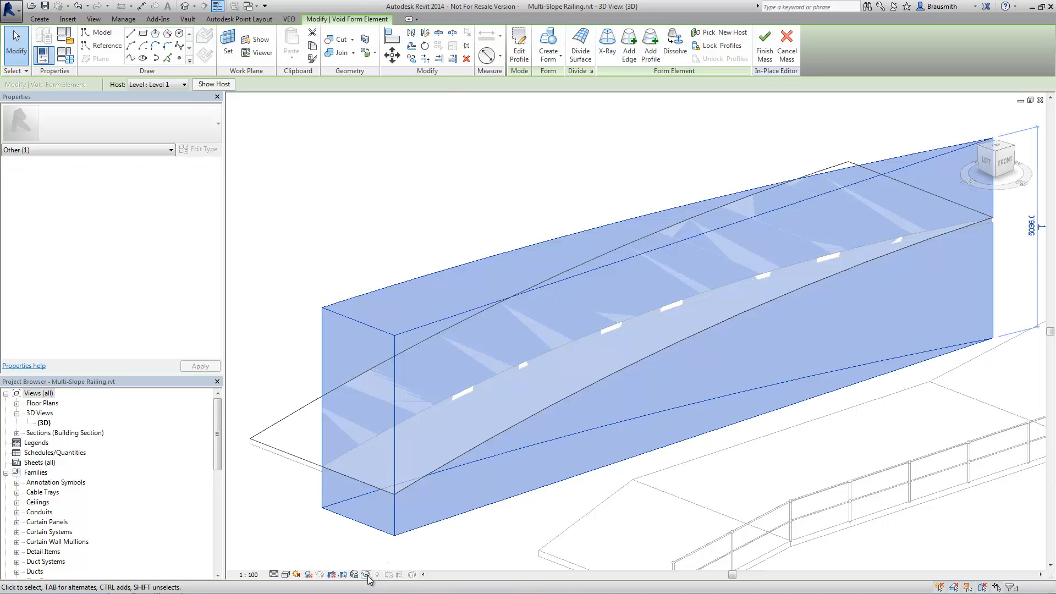
left_click(366, 574)
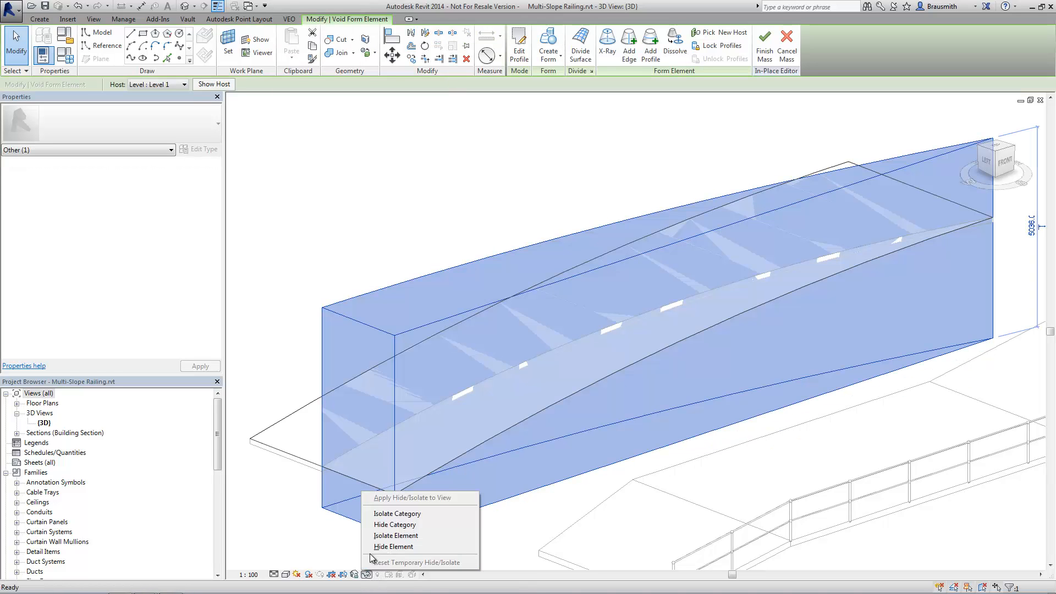
left_click(396, 541)
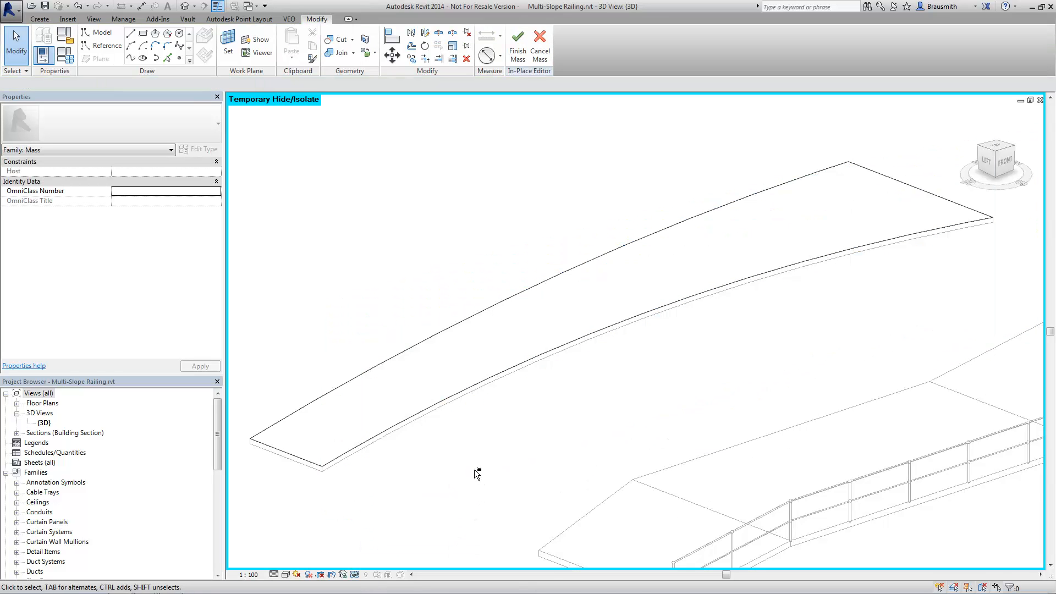
Divide the curved front edge of the joined solid form into a divided path.
mouse_move(474, 472)
middle_mouse_down("shift")
mouse_move(547, 510)
mouse_move(603, 517)
mouse_move(608, 546)
mouse_move(493, 476)
middle_mouse_up("shift")
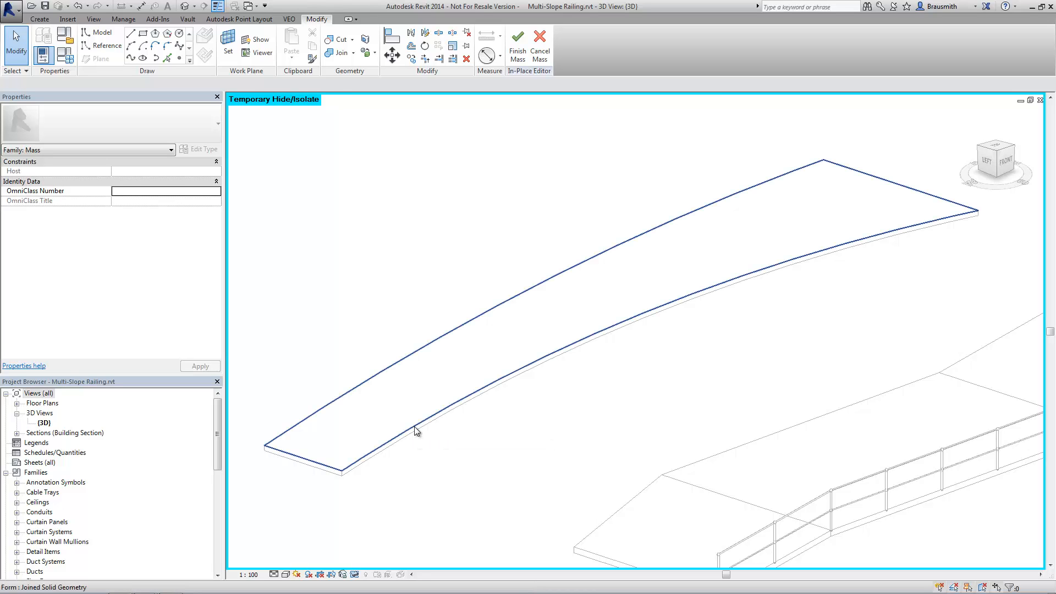
key("Tab")
key("Tab")
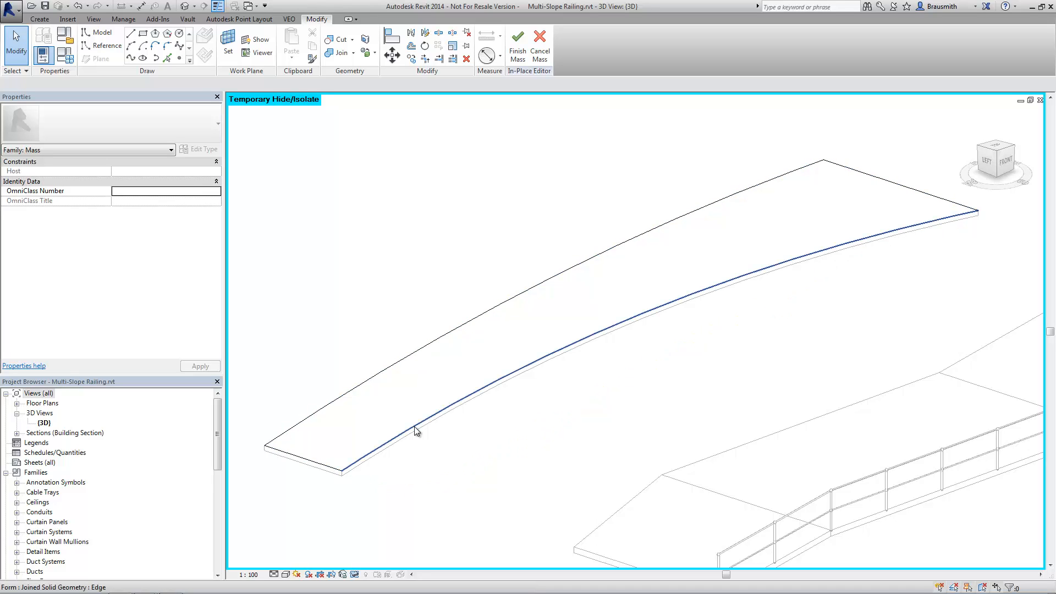
left_click(415, 427)
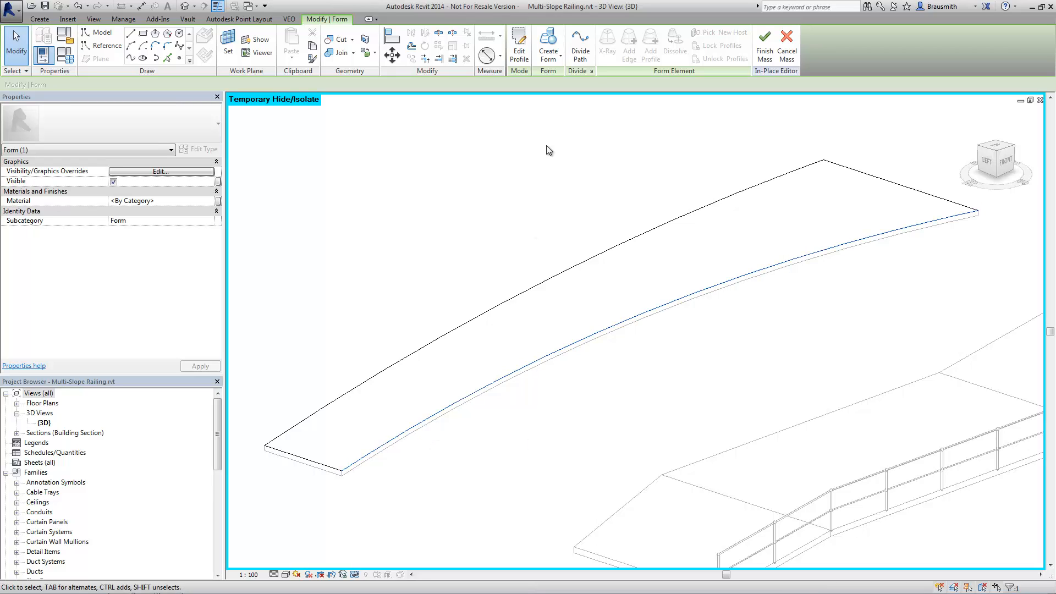
left_click(580, 55)
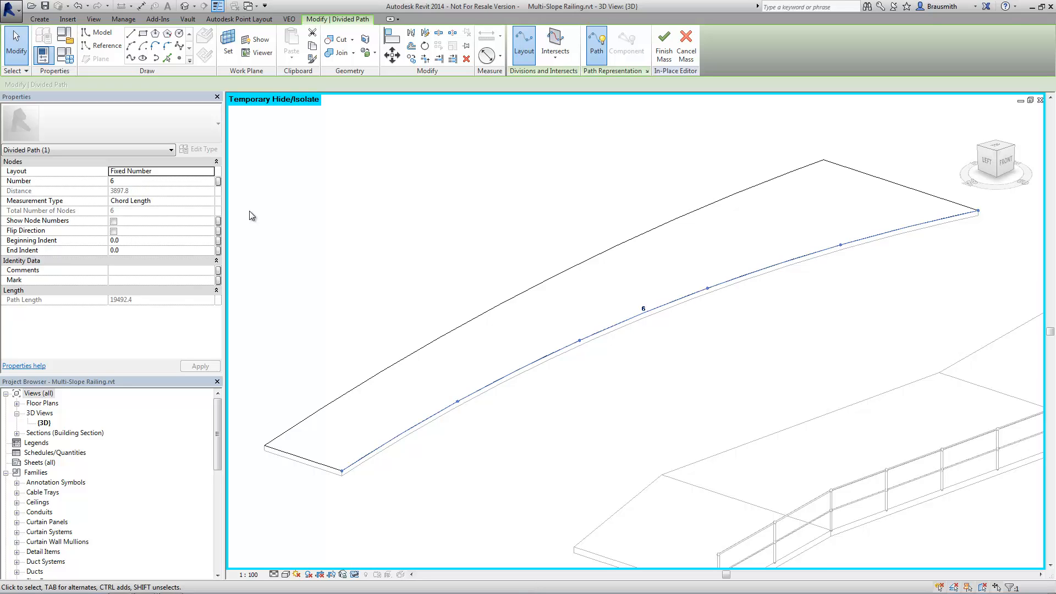
Set the divided path's layout to Maximum Distance with a maximum distance of 2000.
left_click(209, 174)
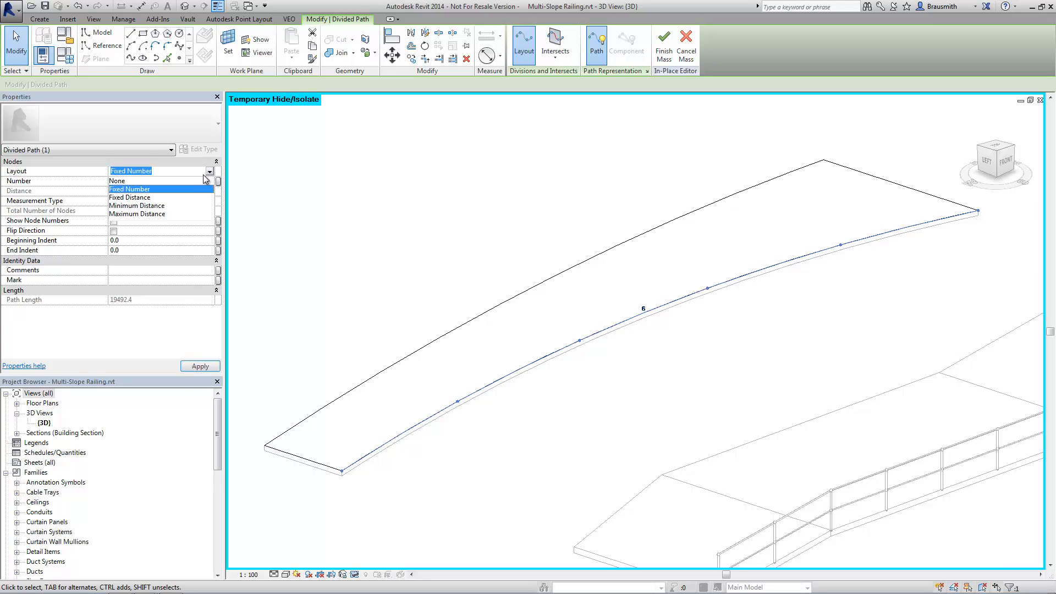
left_click(140, 214)
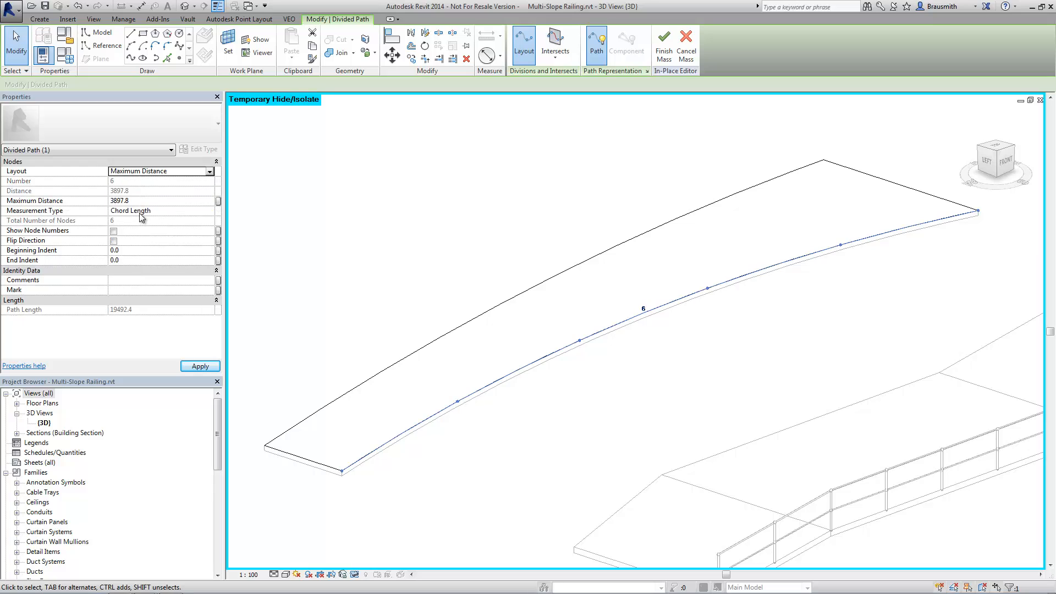
left_click(146, 200)
type("2000")
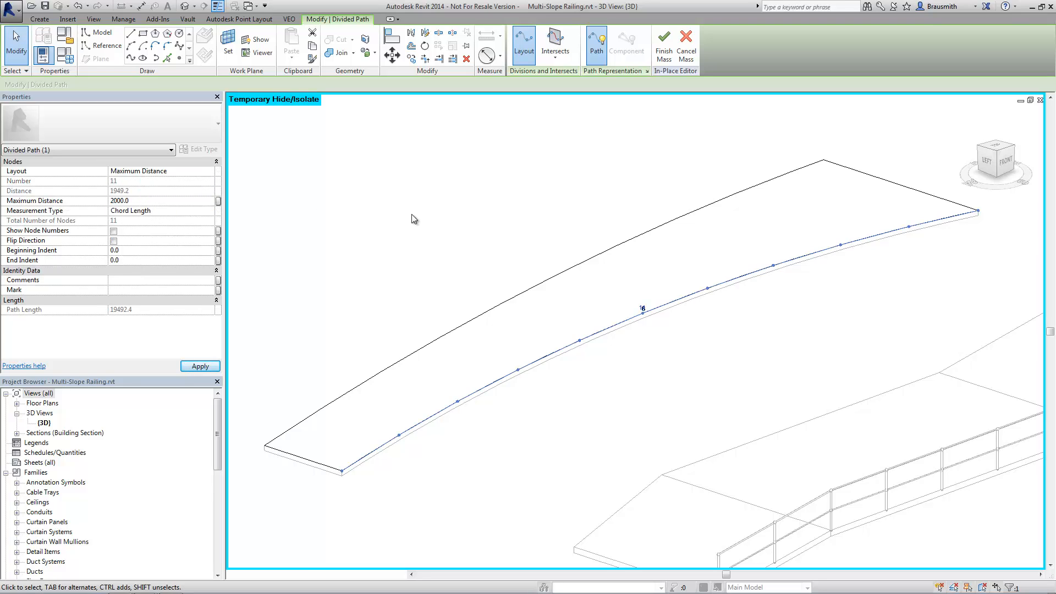
left_click(413, 219)
scroll(564, 423, "up", 2)
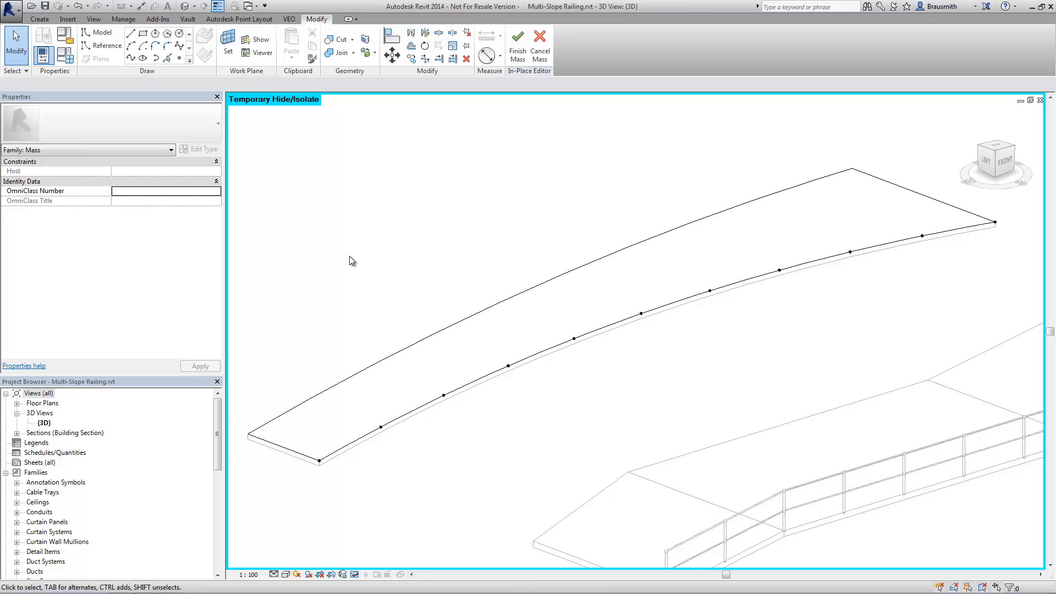
Switch to the Family1 railing family and load it into Multi-Slope Railing.rvt.
key("ctrl+Tab")
key("ctrl+Tab")
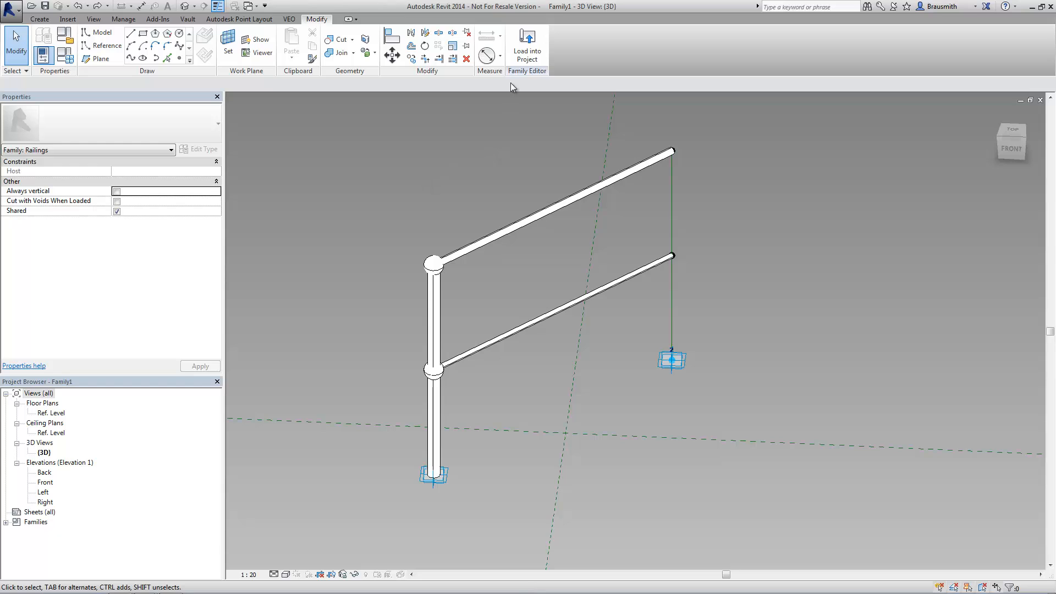
left_click(521, 53)
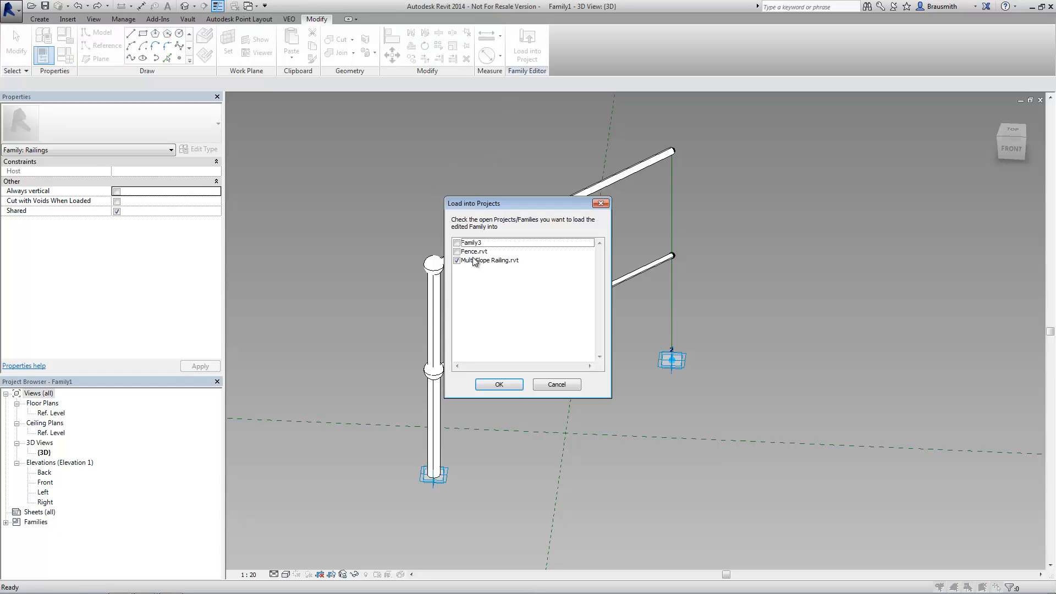
left_click(501, 386)
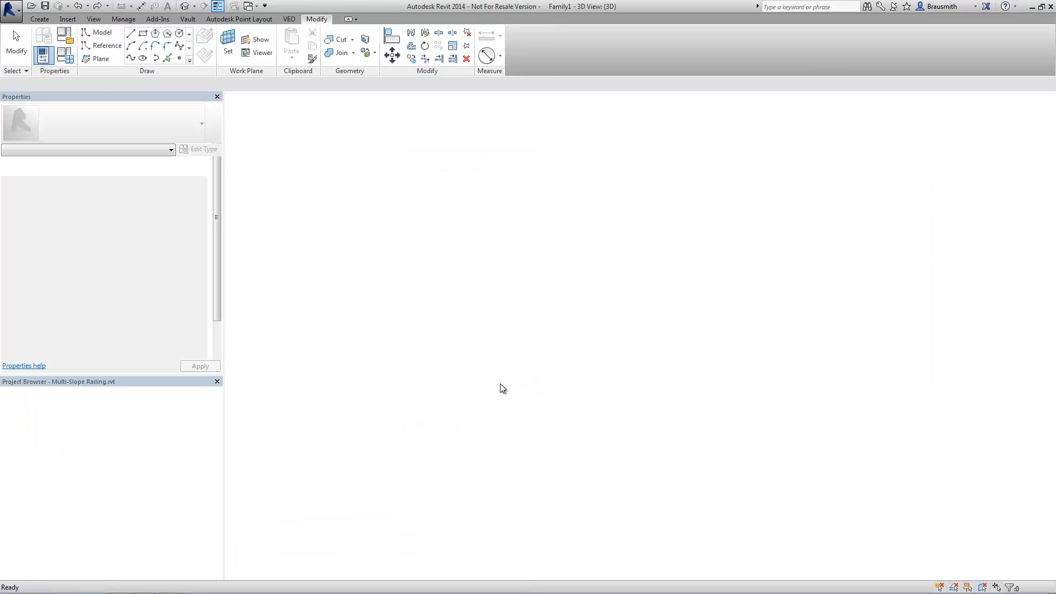
Place one Family1 railing component on the first two nodes at the lower end of the curved divided path.
middle_click_drag(404, 447, 428, 441)
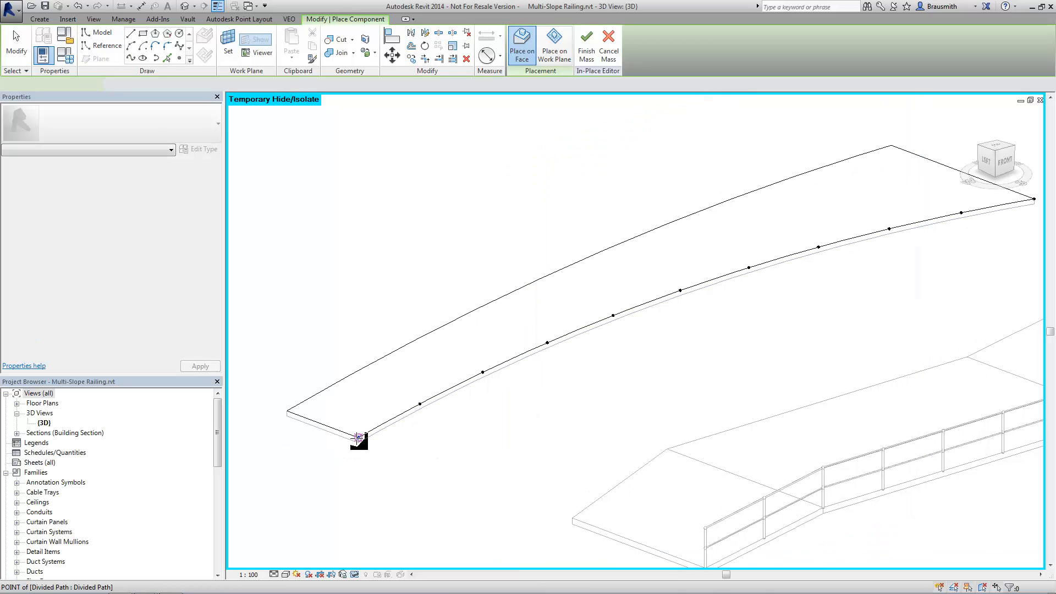
scroll(344, 450, "up", 3)
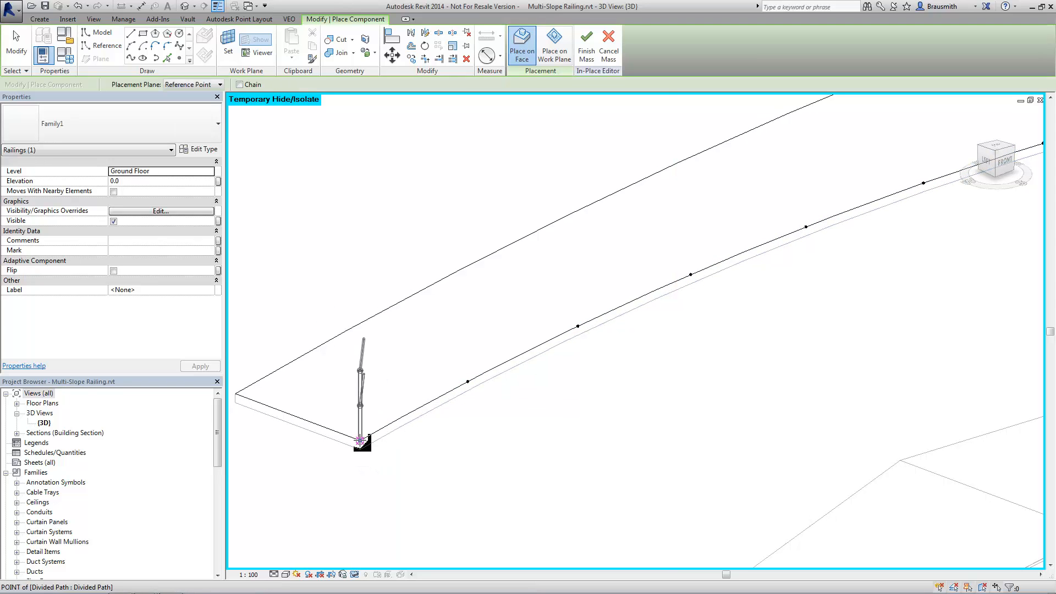
left_click(359, 441)
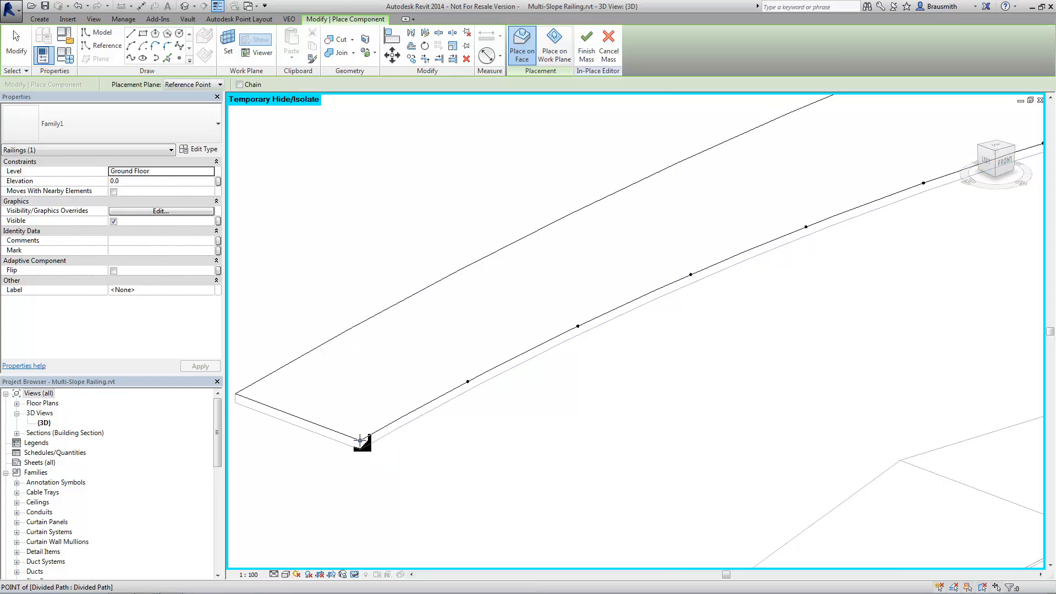
left_click(467, 380)
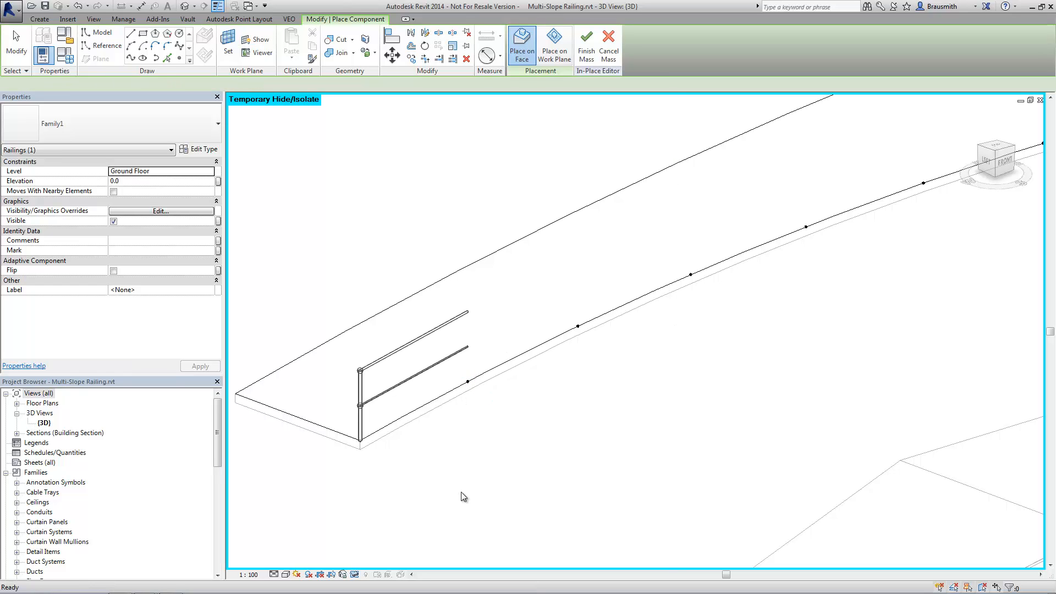
key("Escape")
key("Escape")
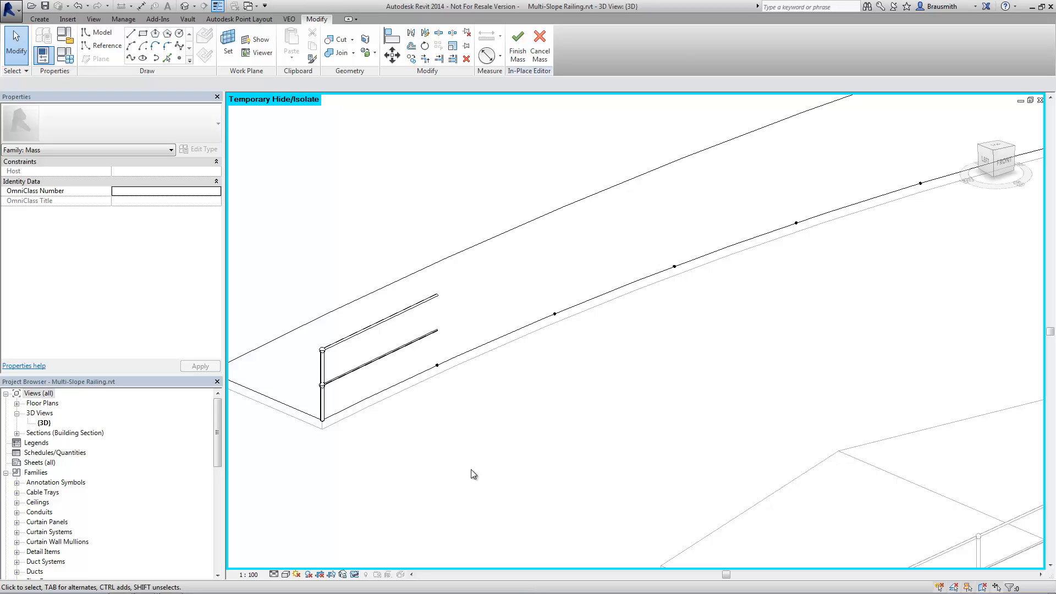
Repeat the placed railing component along all nodes of the curved divided path.
left_click(362, 369)
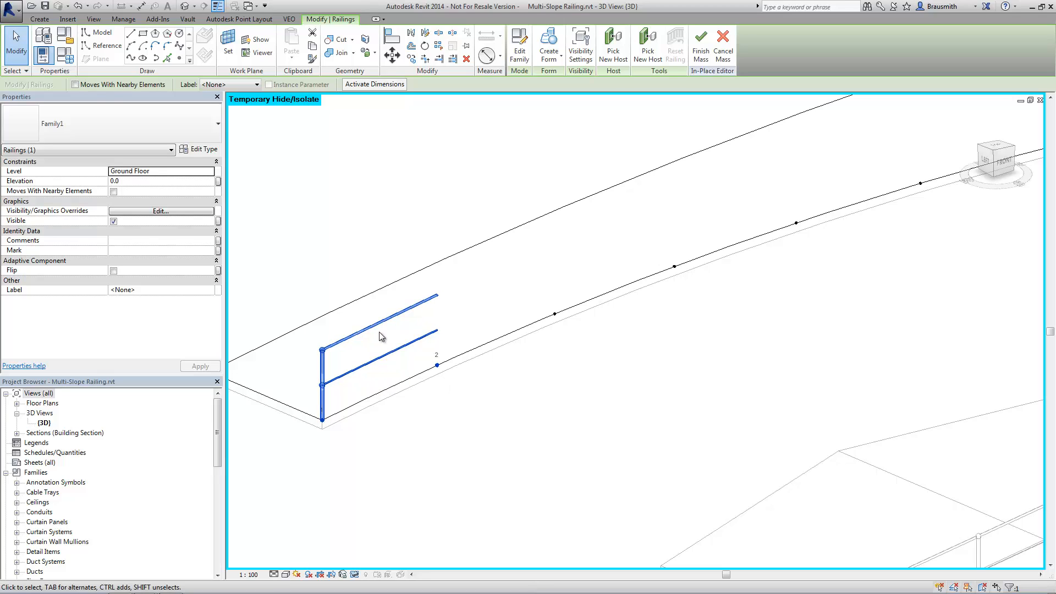
left_click(439, 51)
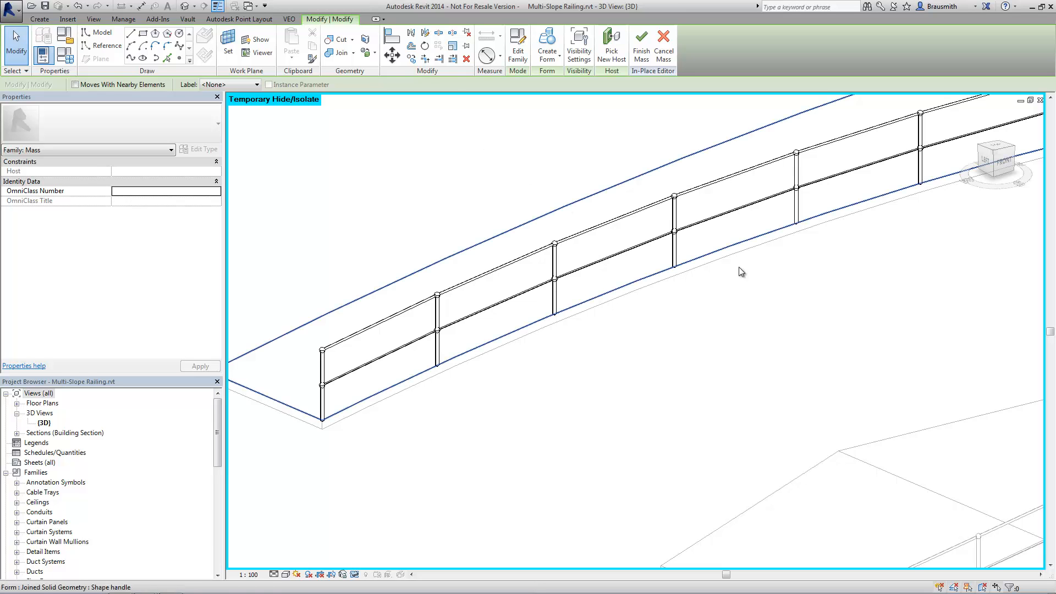
middle_click_drag(738, 266, 472, 403)
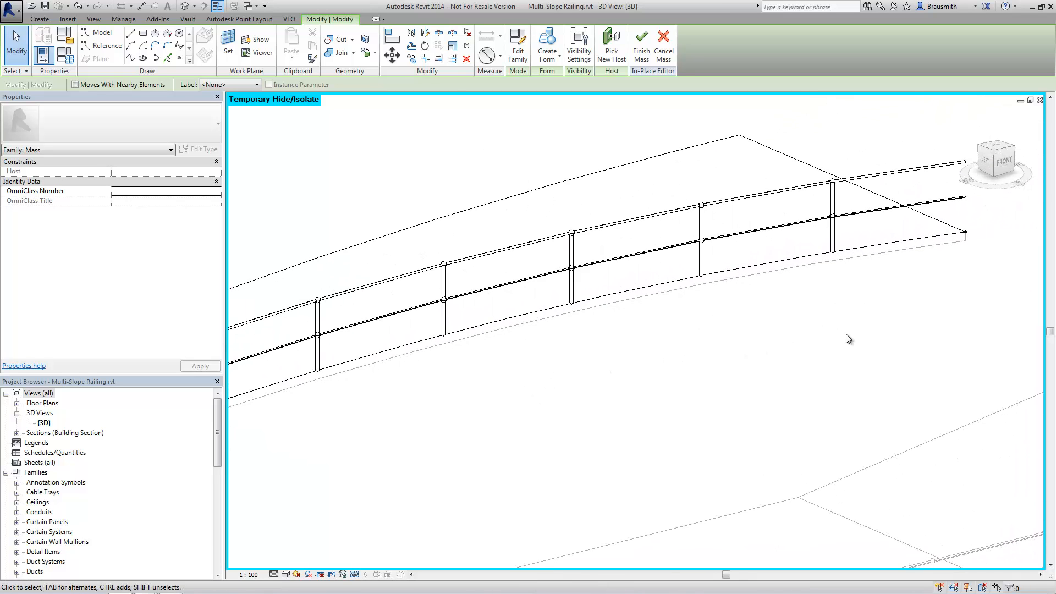
Place a Post component on the last node at the upper end of the curved path to close the railing.
middle_click_drag(825, 347, 478, 436)
scroll(621, 296, "up", 2)
scroll(622, 298, "up", 2)
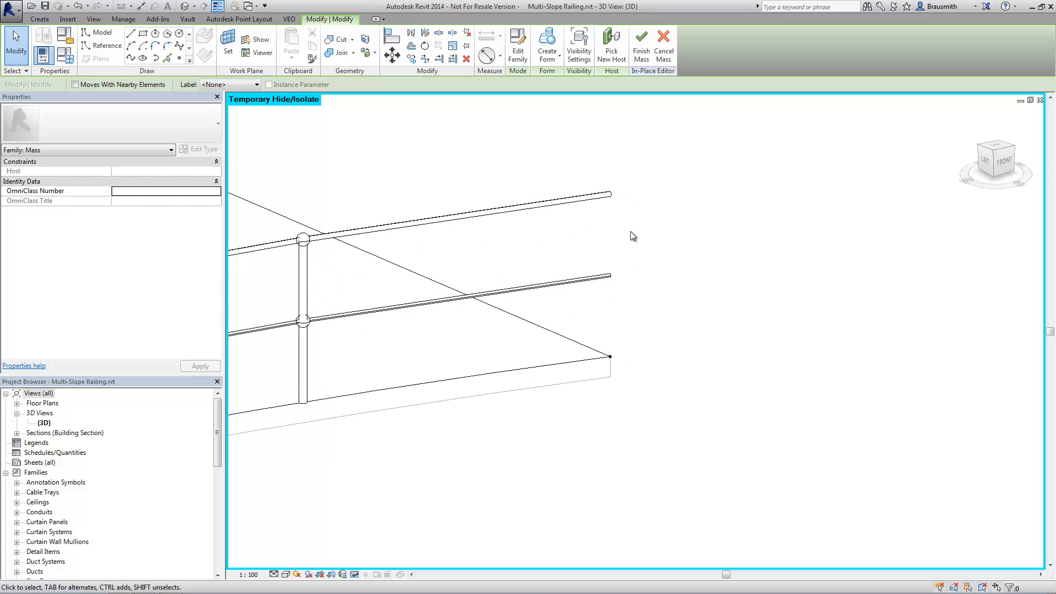
left_click(40, 18)
left_click(286, 51)
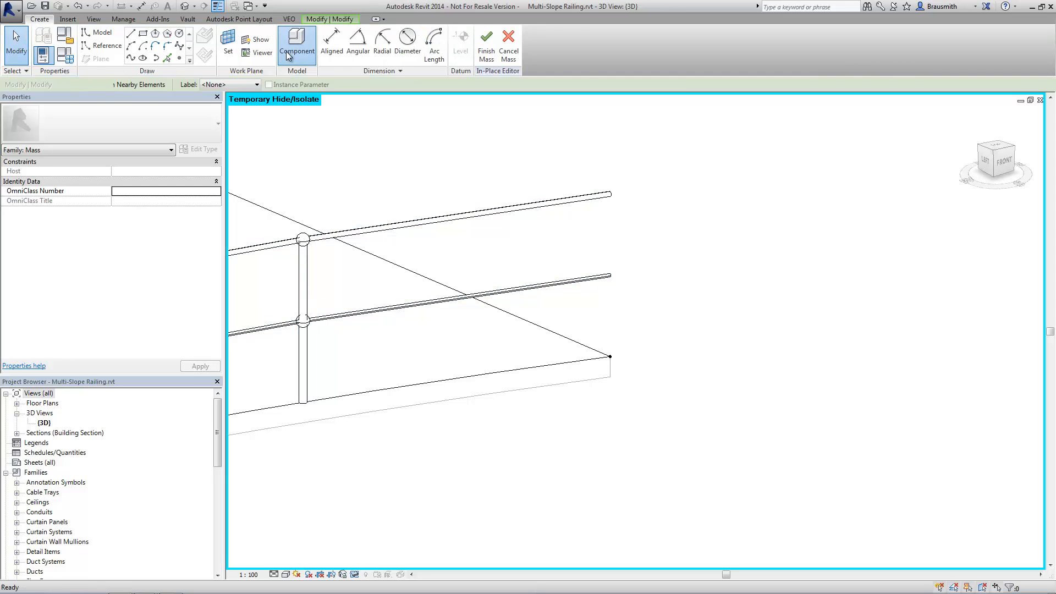
left_click(134, 136)
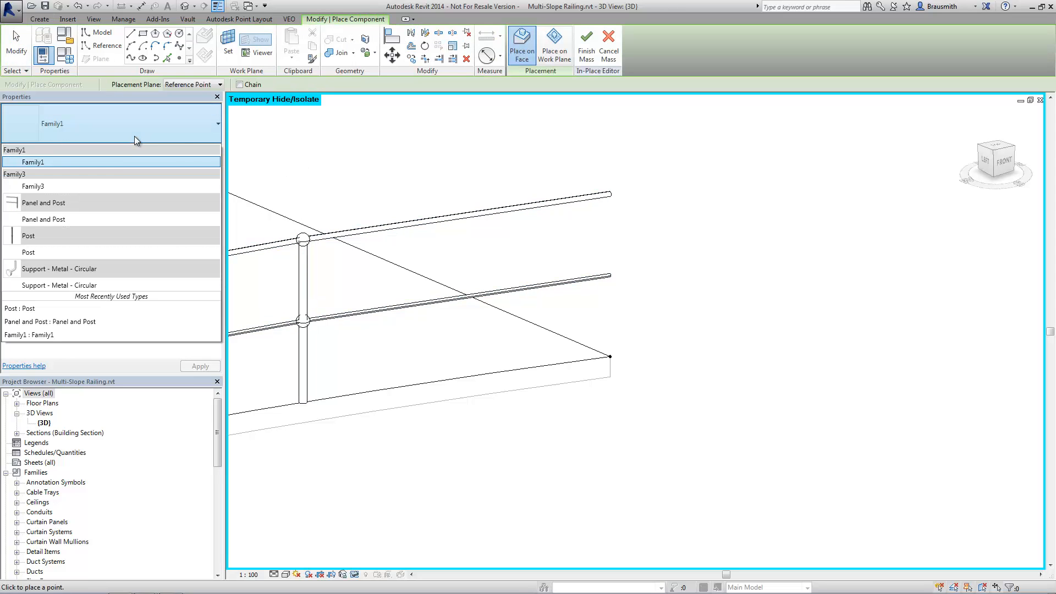
left_click(46, 253)
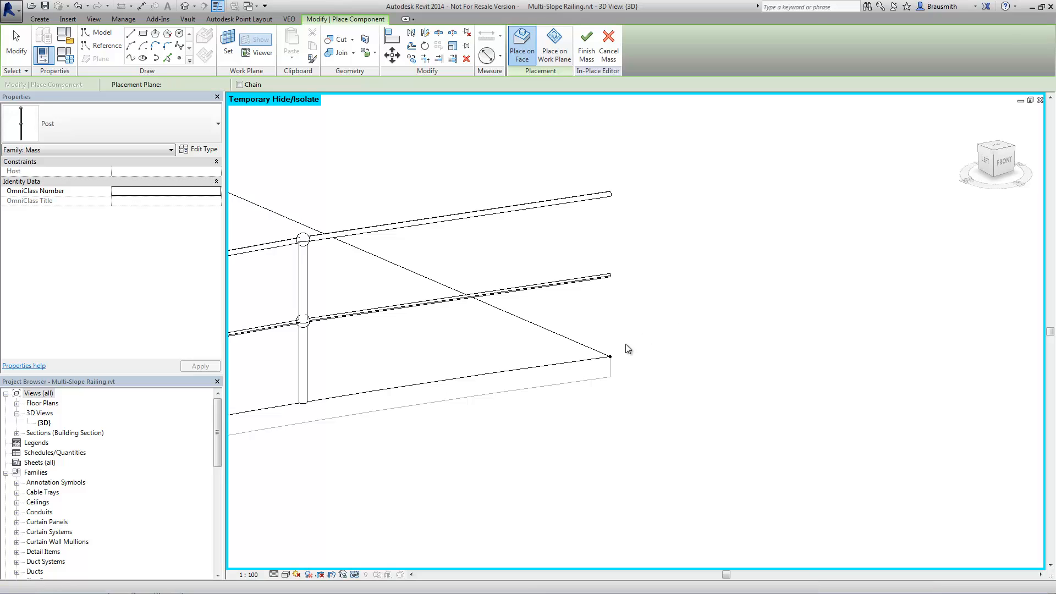
left_click(610, 357)
key("Escape")
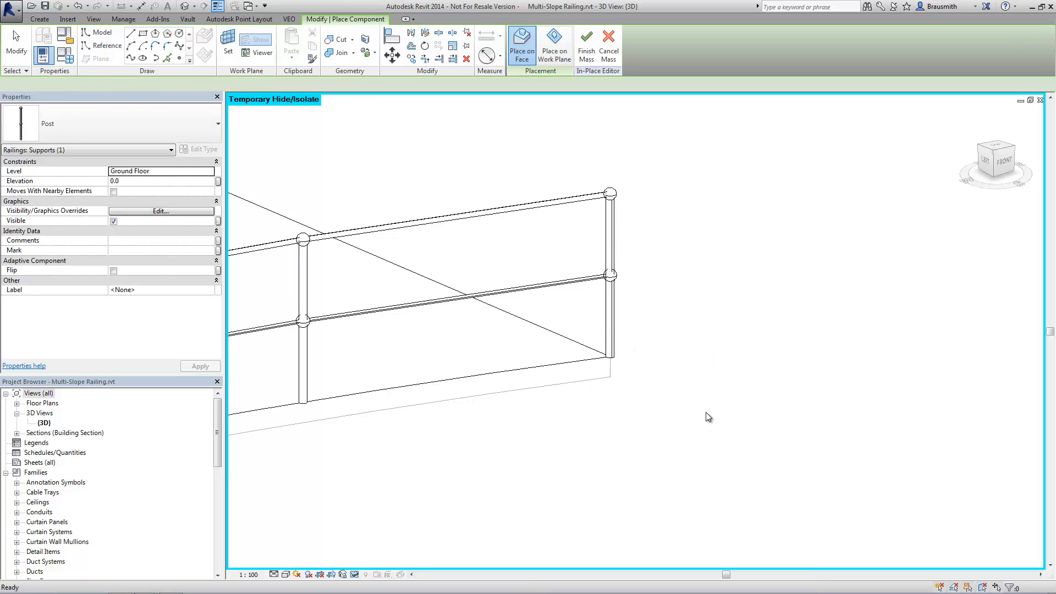
middle_click_drag(705, 412, 837, 378)
scroll(837, 377, "down", 3)
middle_click_drag(779, 418, 857, 357)
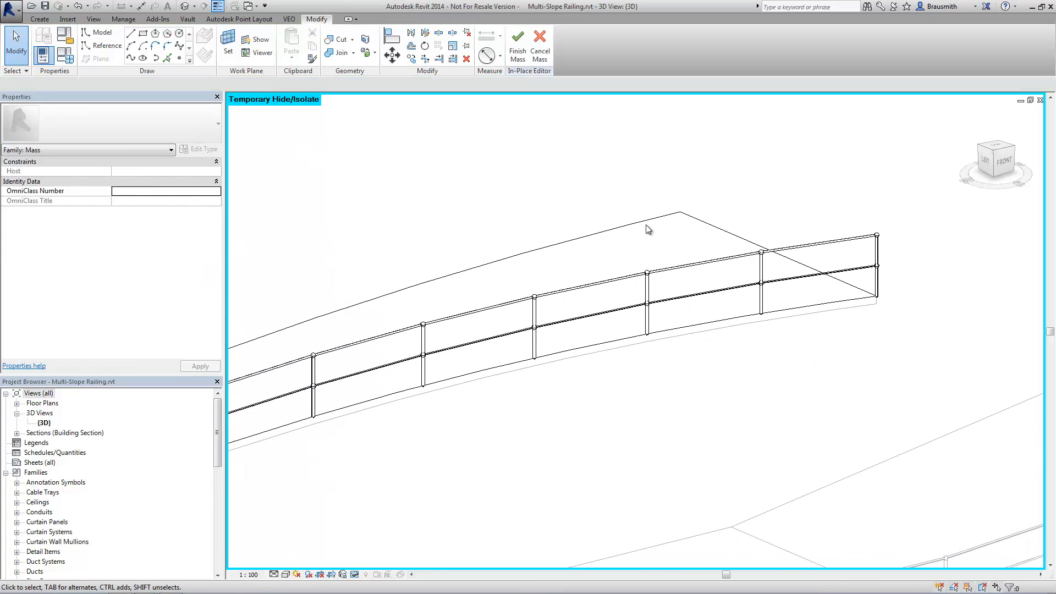
Finish the in-place mass of the curved ramp railing and set the mass display to Show Mass by View Settings.
left_click(518, 55)
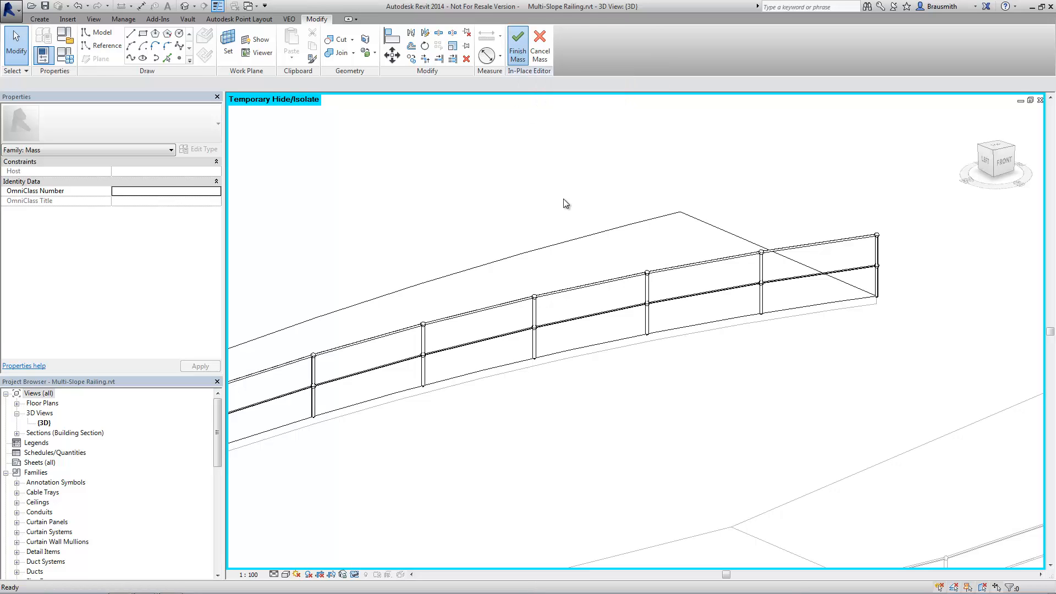
left_click(268, 20)
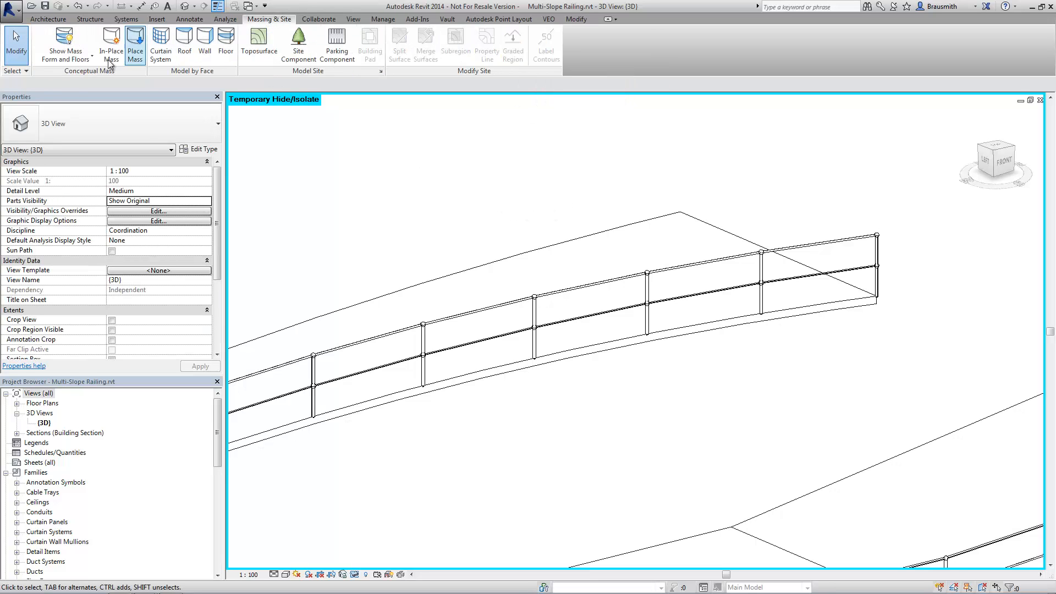
left_click(66, 55)
left_click(61, 80)
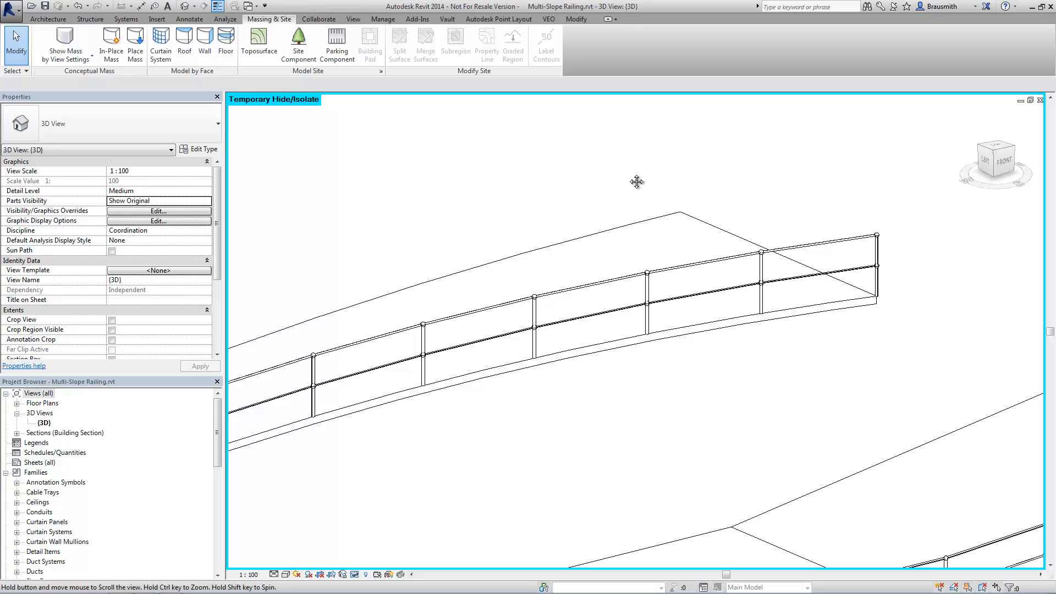
scroll(659, 162, "down", 3)
middle_click_drag(660, 163, 740, 173)
middle_click_drag(608, 367, 681, 168, "shift")
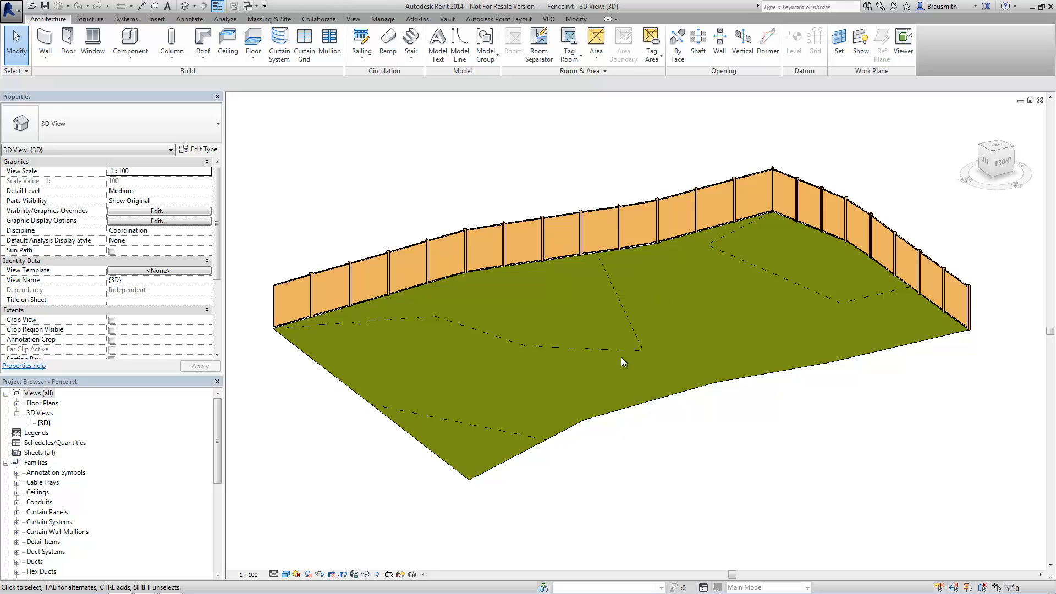
In Fence.rvt, set the mass display to Show Mass Form and Floors.
mouse_move(639, 455)
middle_mouse_down("shift")
mouse_move(639, 431)
mouse_move(568, 406)
mouse_move(533, 356)
mouse_move(582, 389)
mouse_move(743, 372)
mouse_move(720, 385)
mouse_move(713, 426)
mouse_move(608, 444)
mouse_move(495, 414)
mouse_move(589, 408)
mouse_move(649, 446)
middle_mouse_up("shift")
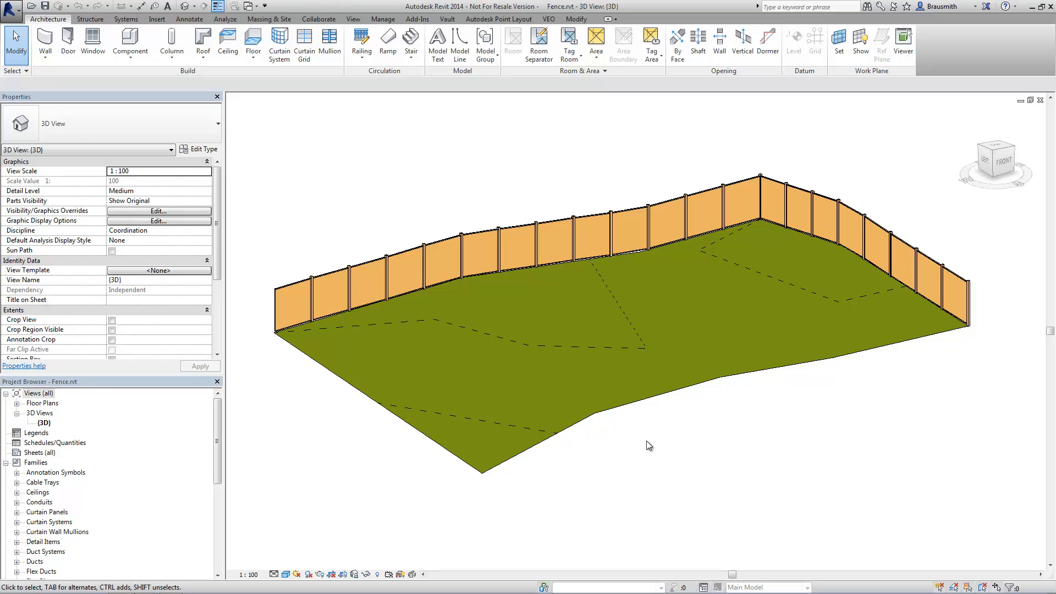
left_click(269, 19)
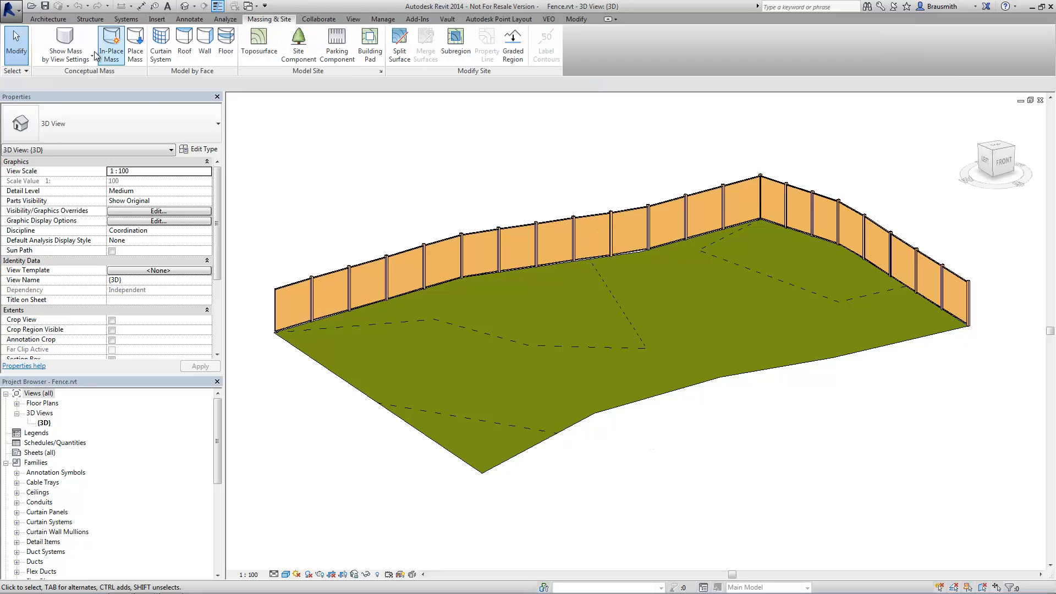
left_click(60, 50)
left_click(67, 102)
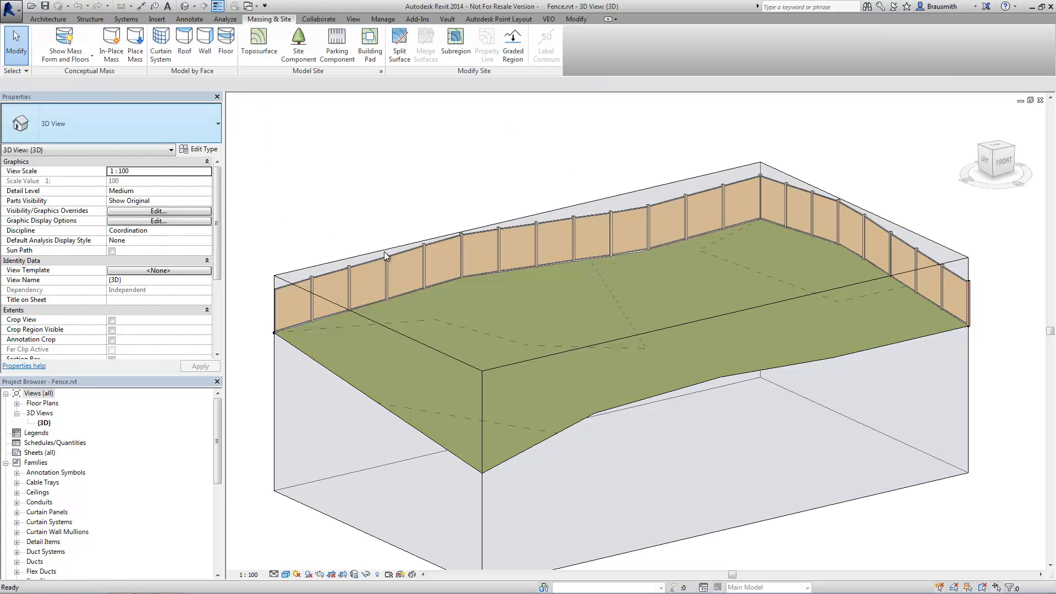
scroll(481, 187, "down", 2)
middle_click_drag(692, 281, 710, 335, "shift")
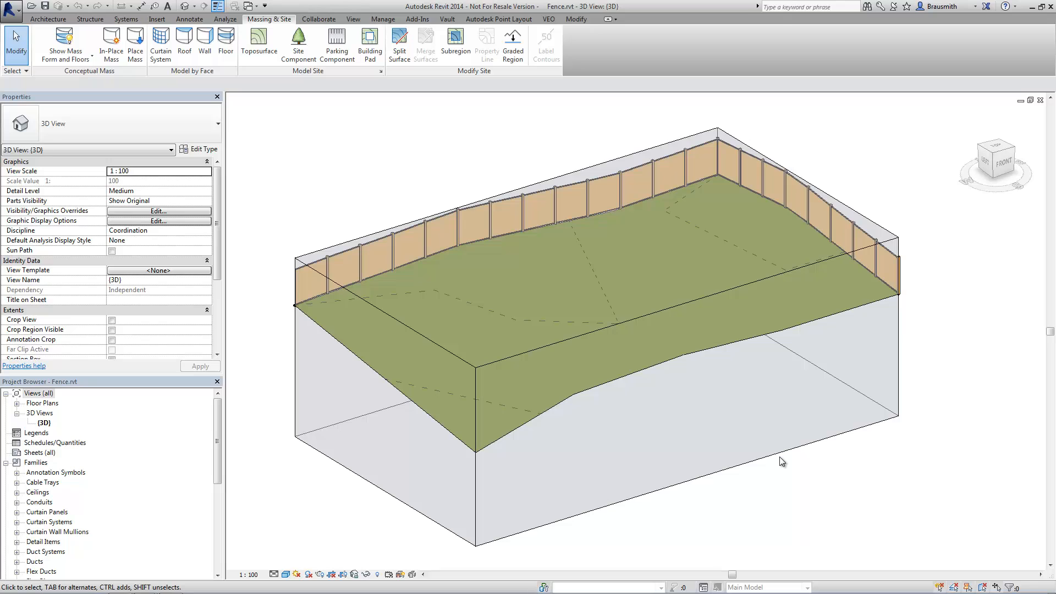
middle_click_drag(760, 476, 738, 453, "shift")
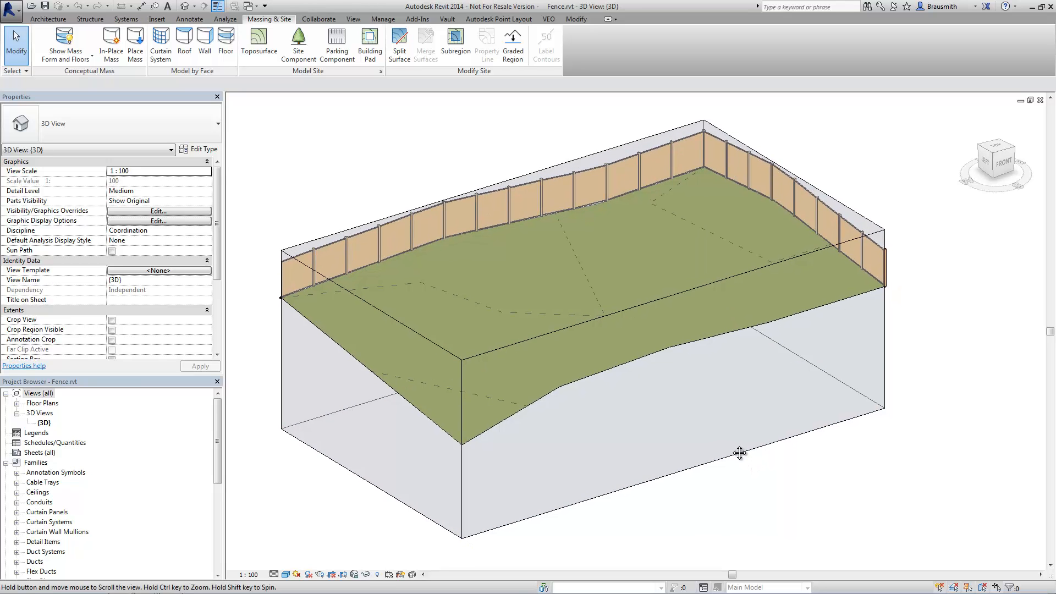
Open the Topo mass around the fenced terrain for in-place editing.
left_click(706, 454)
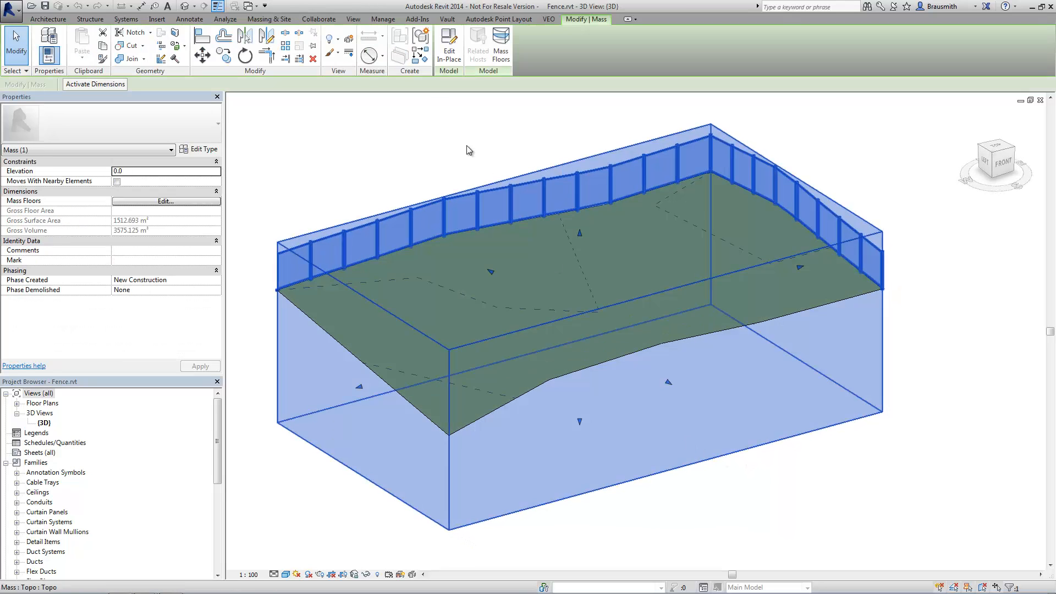
left_click(448, 46)
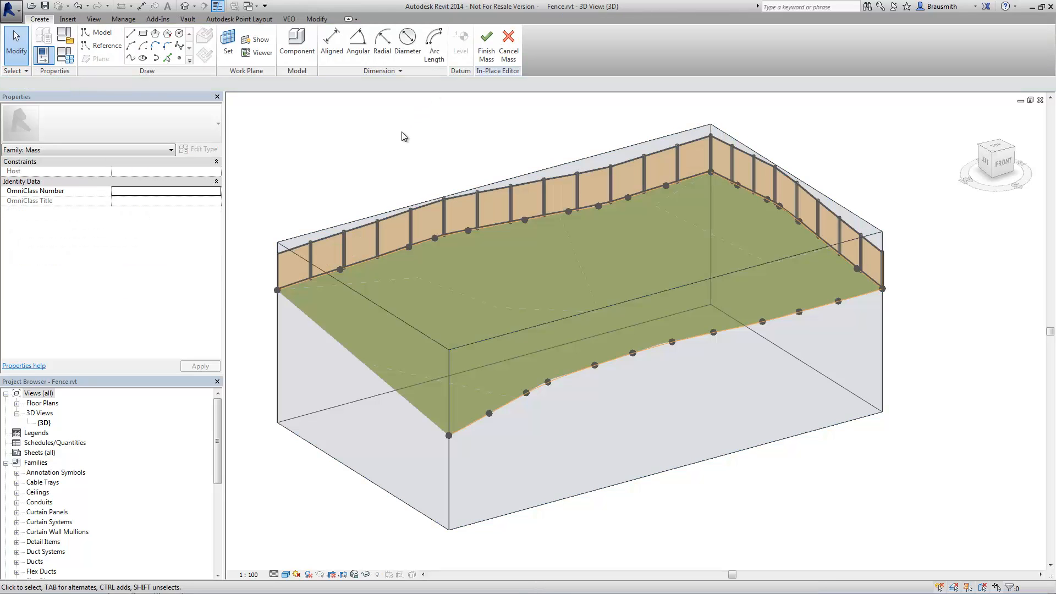
scroll(706, 482, "up", 3)
middle_click_drag(707, 478, 716, 489)
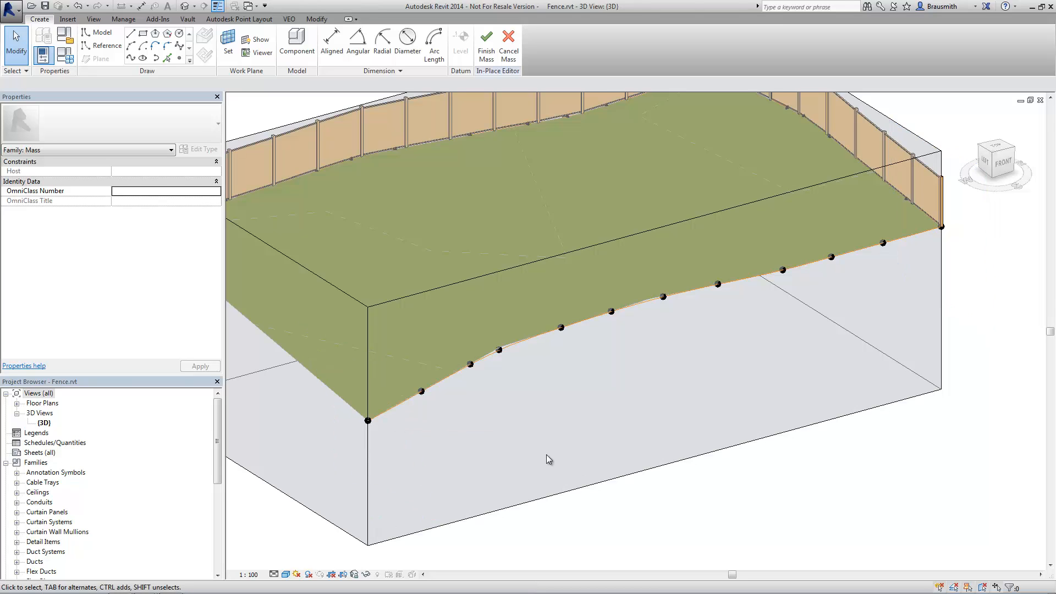
middle_click_drag(597, 472, 620, 475, "shift")
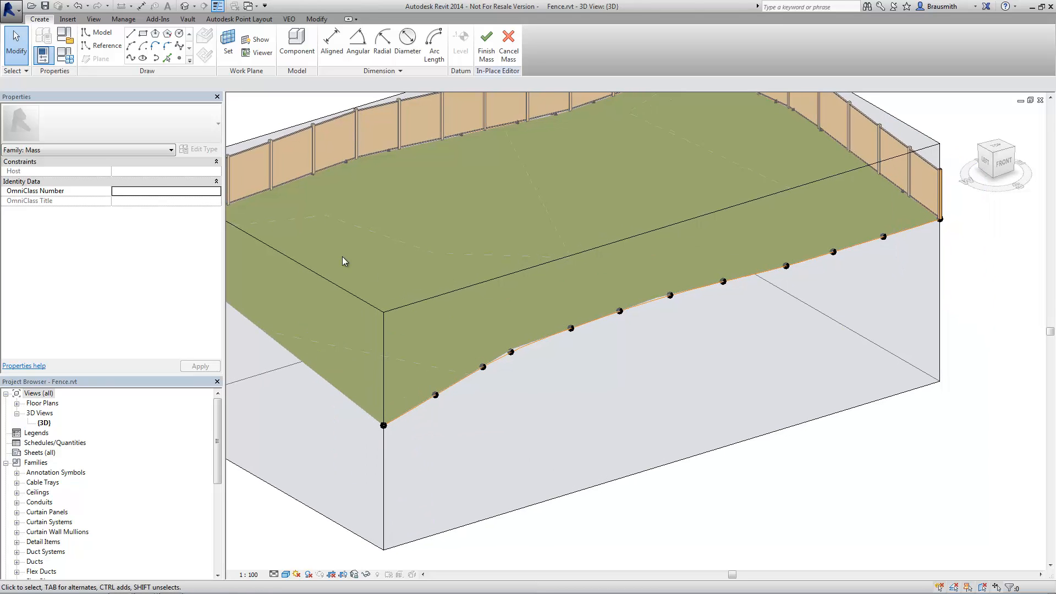
Draw a wavy reference spline across the front vertical face of the mass, from one side edge to the other.
left_click(102, 45)
left_click(131, 58)
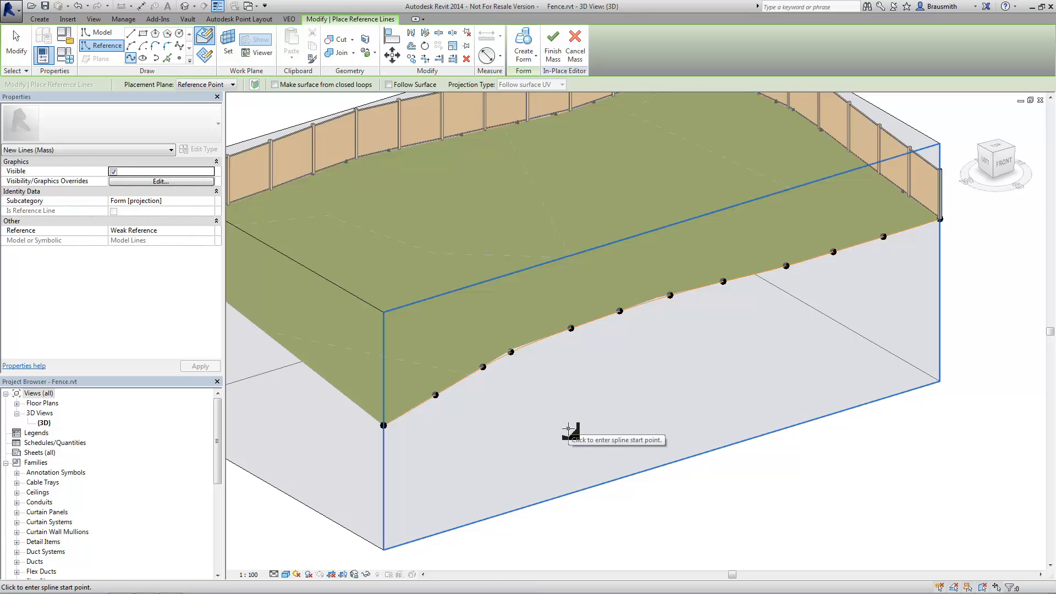
left_click(383, 499)
left_click(494, 427)
left_click(656, 425)
left_click(697, 417)
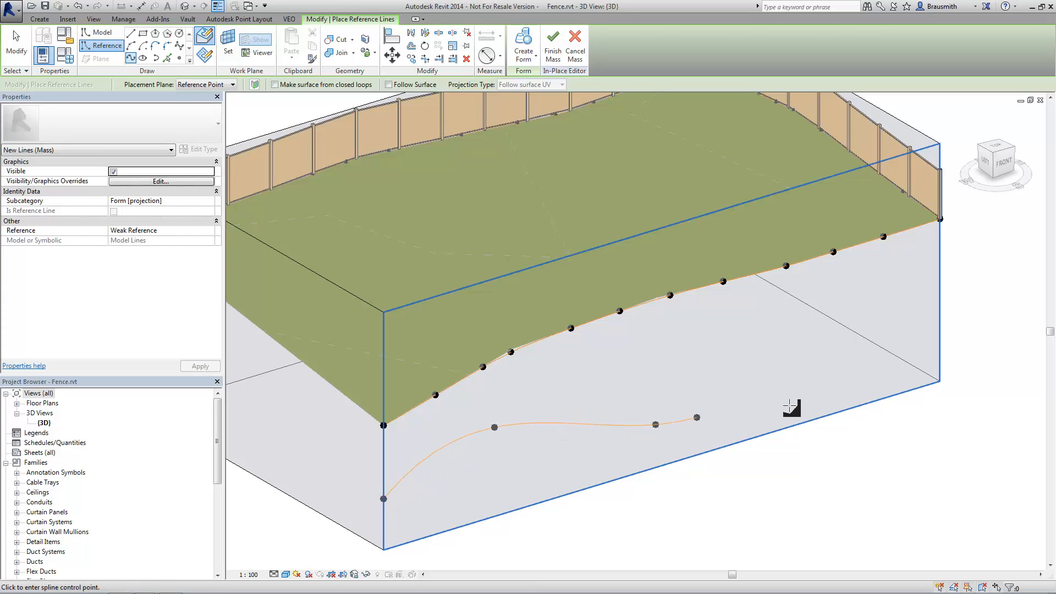
left_click(859, 373)
left_click(940, 300)
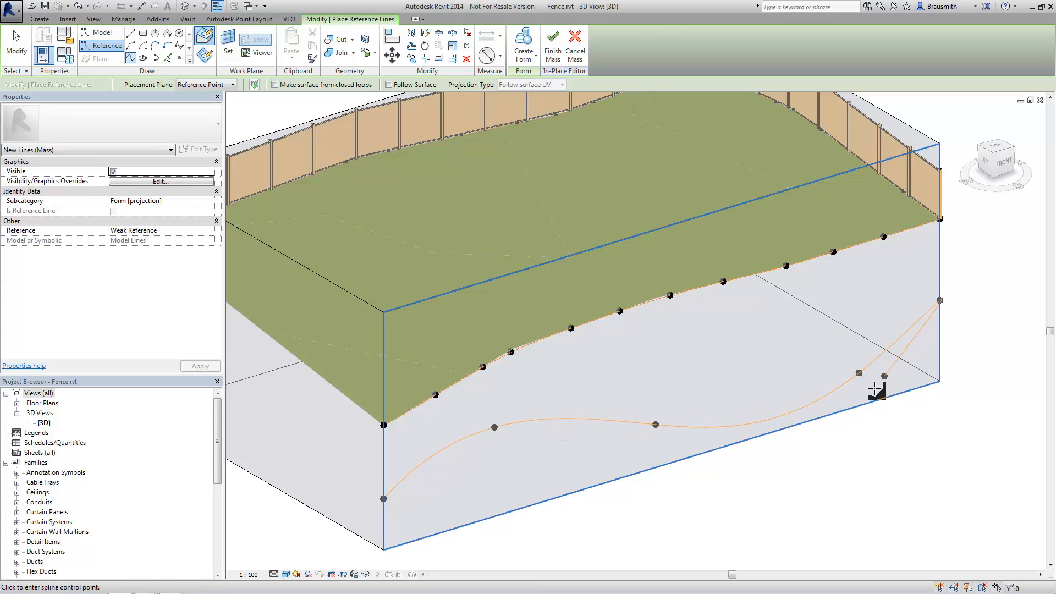
key("Escape")
key("Escape")
Delete the wavy reference spline from the front face of the mass.
middle_click_drag(693, 530, 674, 520, "shift")
scroll(680, 521, "up", 3)
left_click(560, 413)
key("Delete")
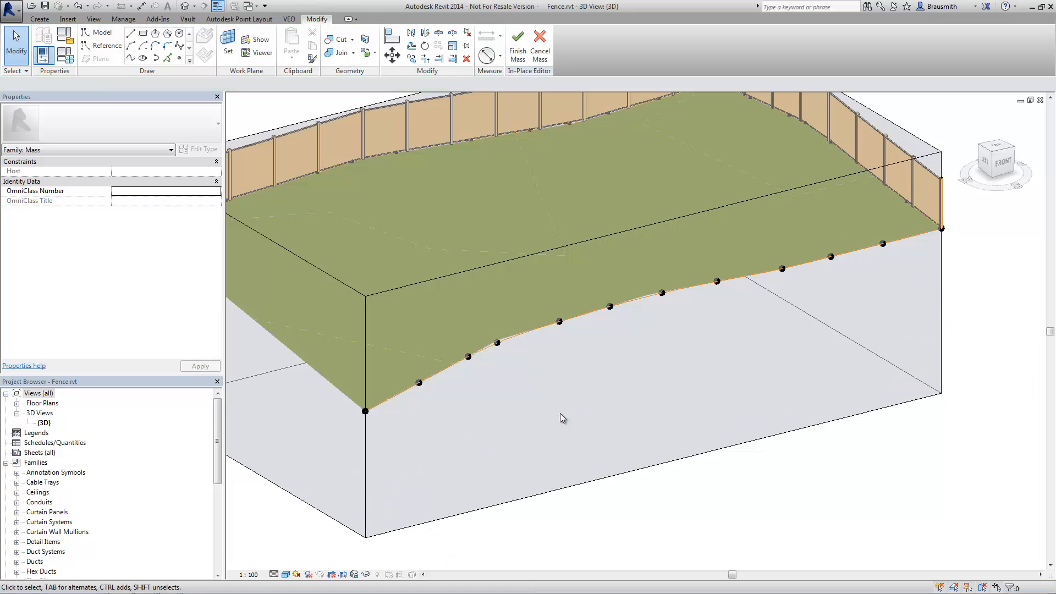
Divide the reference line that follows the front edge of the terrain into a path with nodes.
middle_click_drag(560, 414, 578, 417, "shift")
middle_click_drag(579, 416, 538, 433)
scroll(405, 422, "up", 1)
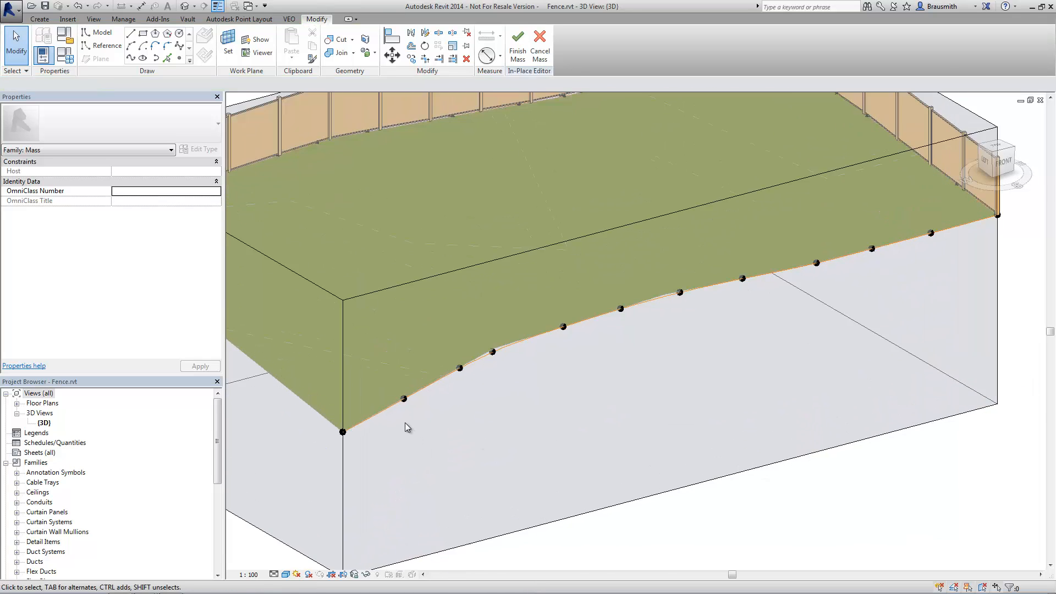
scroll(405, 423, "up", 1)
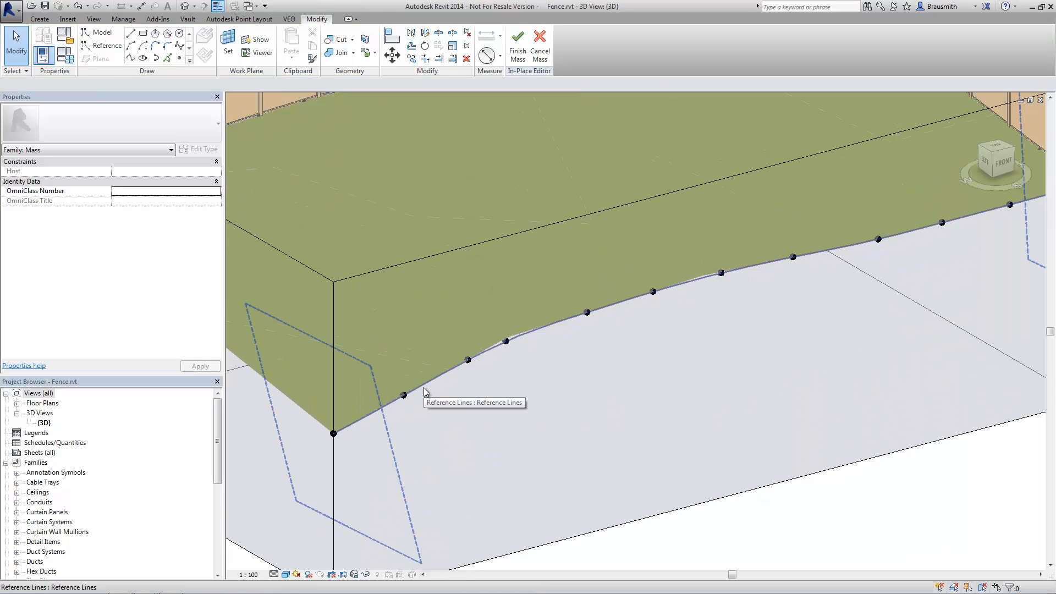
left_click(407, 391)
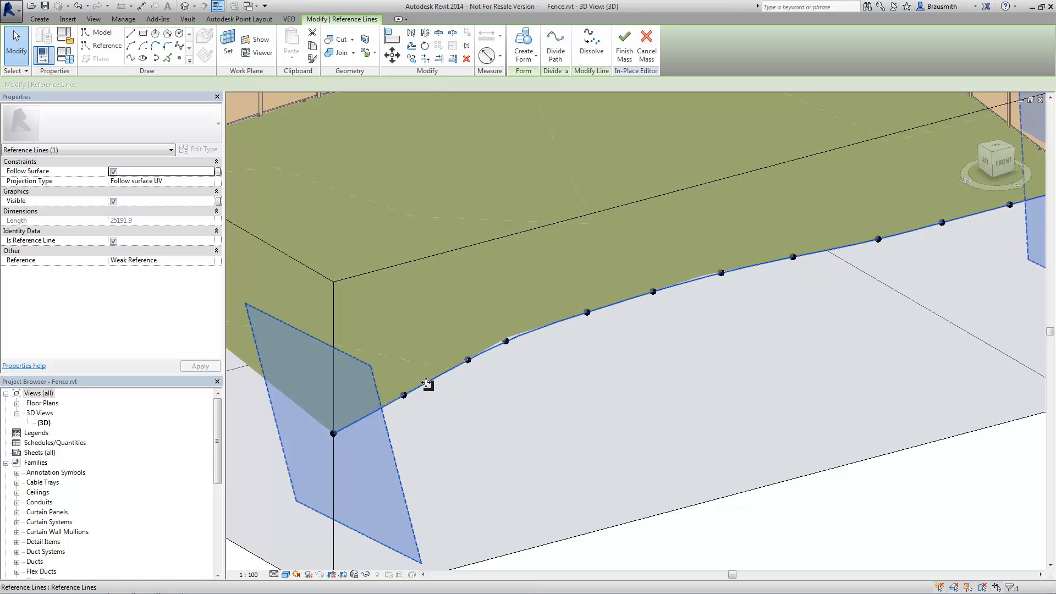
left_click(555, 47)
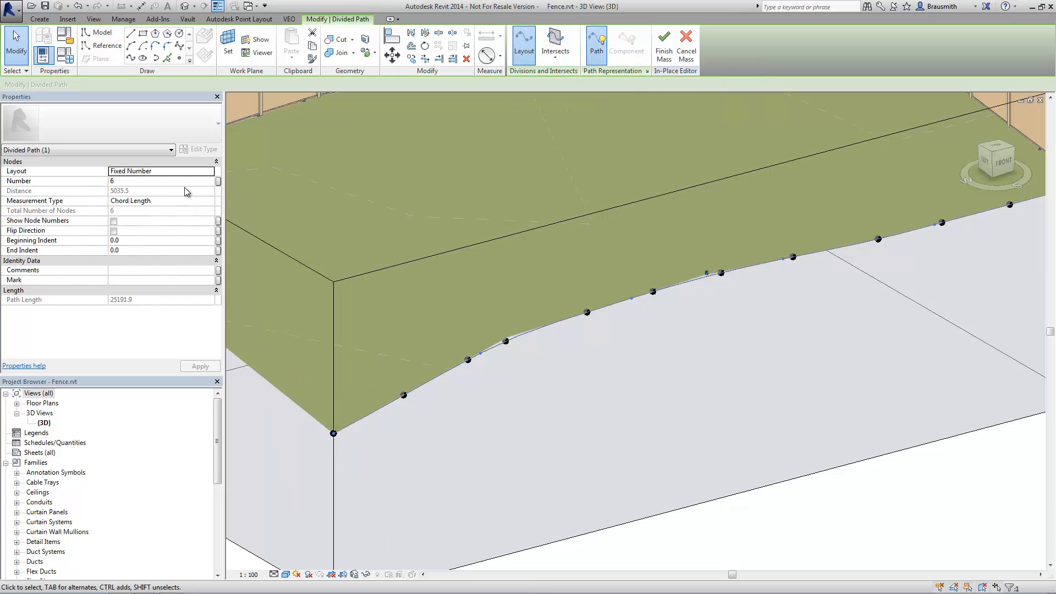
Set the divided path's layout to Maximum Distance with a value of 2000 and deselect the path.
left_click(210, 174)
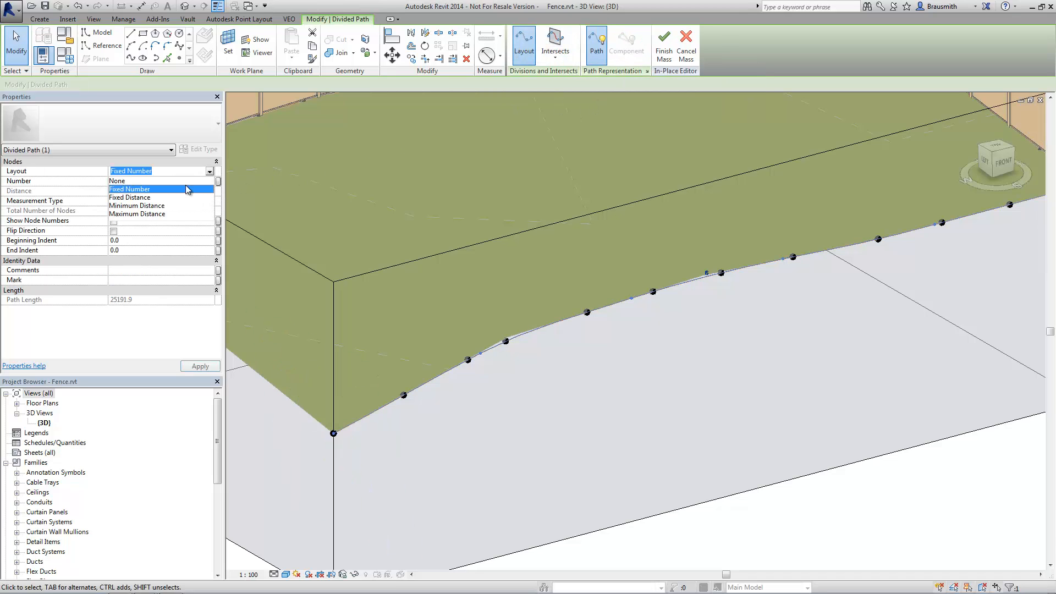
left_click(137, 214)
left_click(147, 201)
type("2")
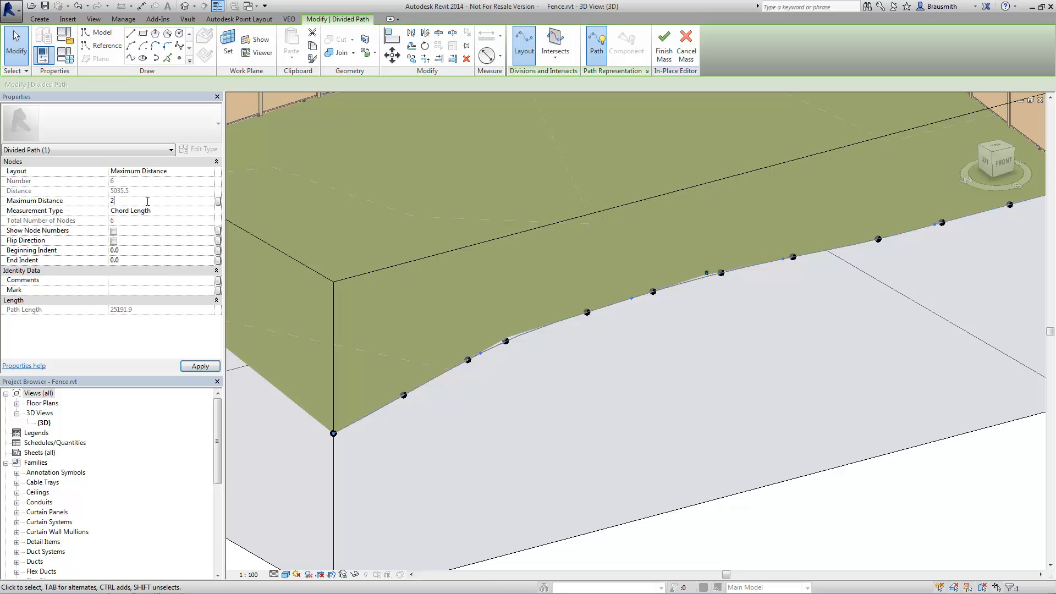
type("000")
key("Return")
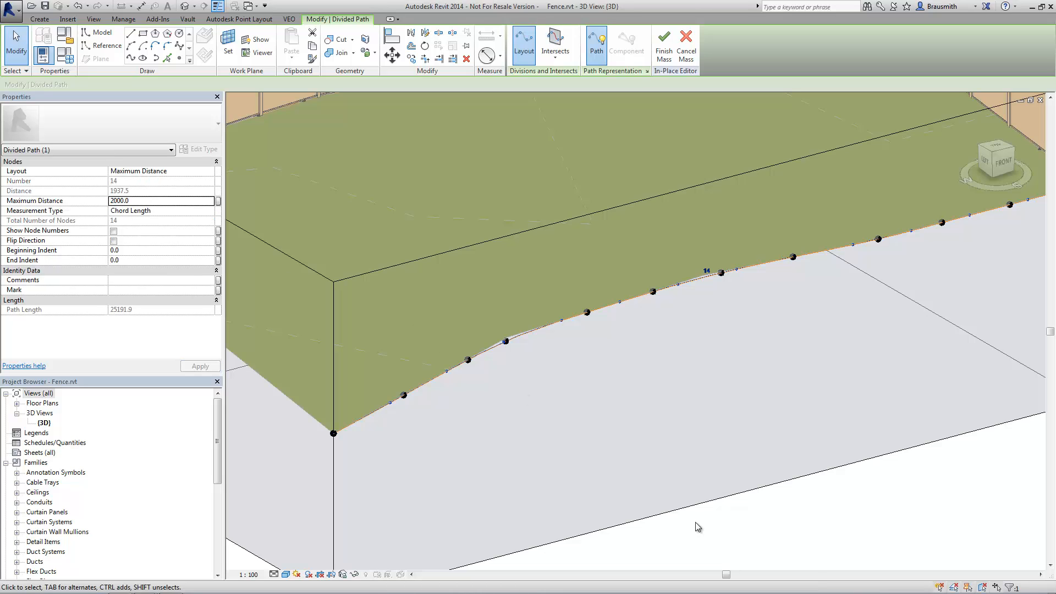
left_click(386, 419)
Turn off the visibility of the Reference Points annotation category in the 3D view, leaving the path nodes displayed.
scroll(346, 424, "up", 4)
middle_click_drag(442, 439, 508, 438)
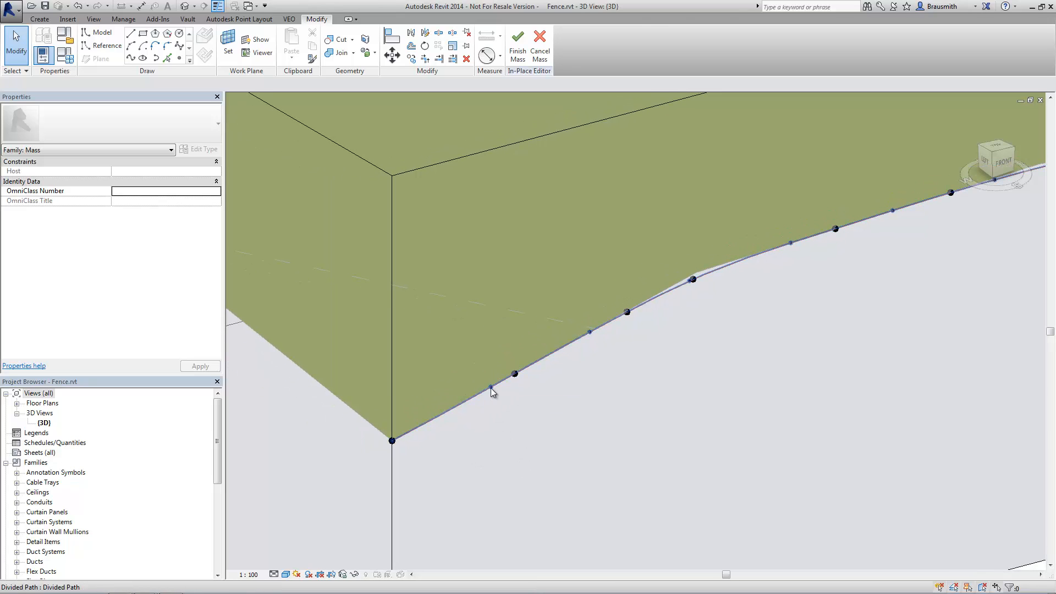
key("ctrl")
key("ctrl")
middle_click_drag(491, 388, 459, 425)
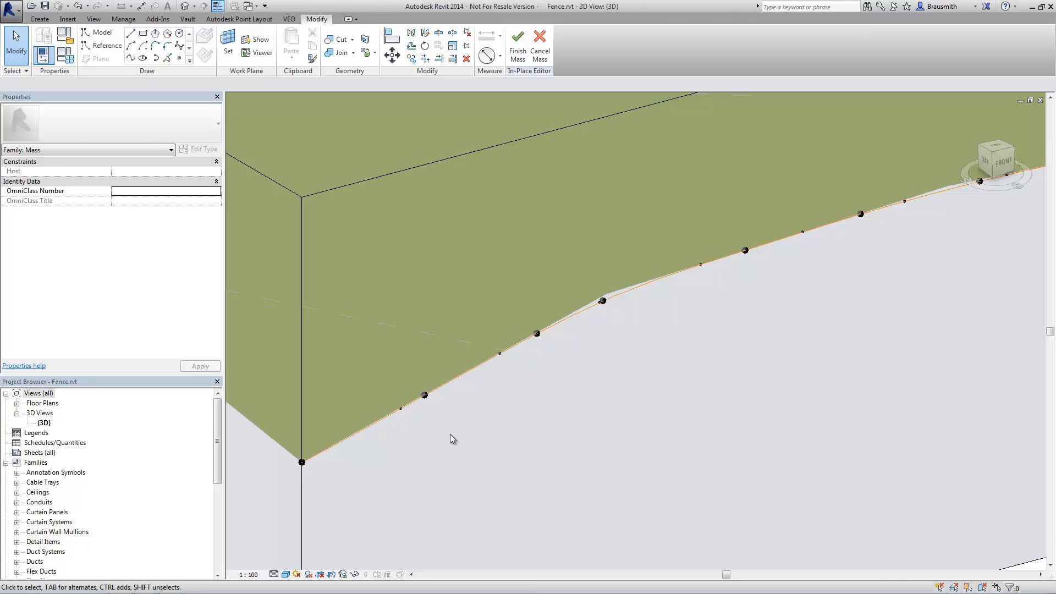
scroll(450, 434, "down", 1)
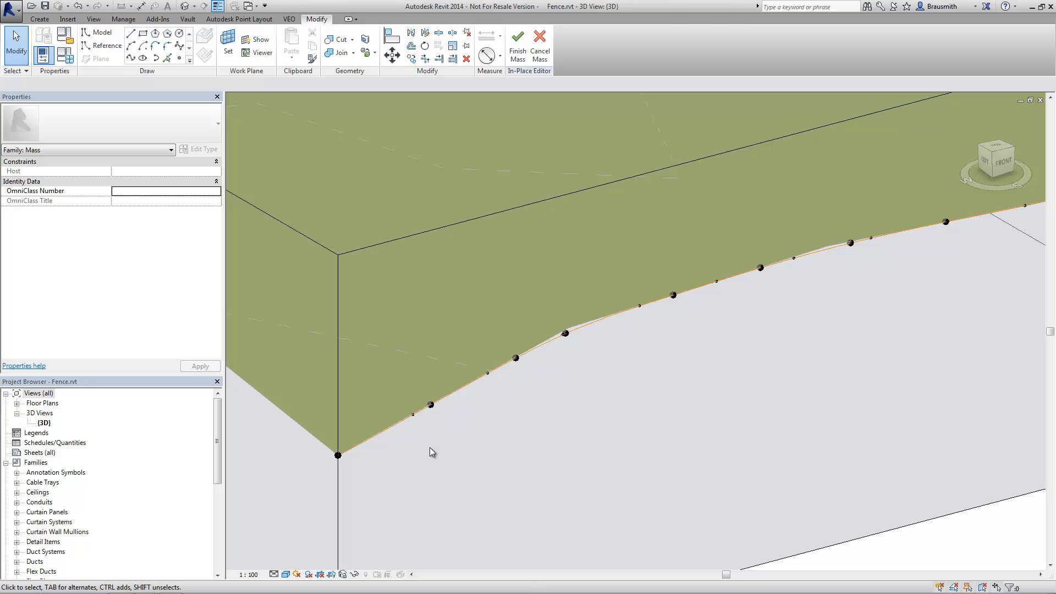
key("v")
key("g")
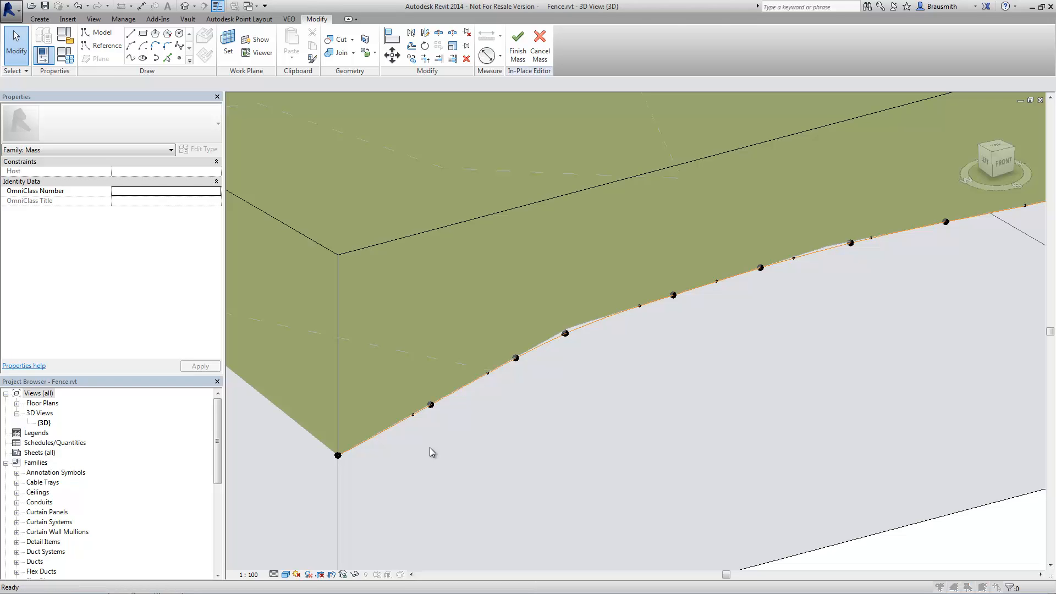
left_click(121, 94)
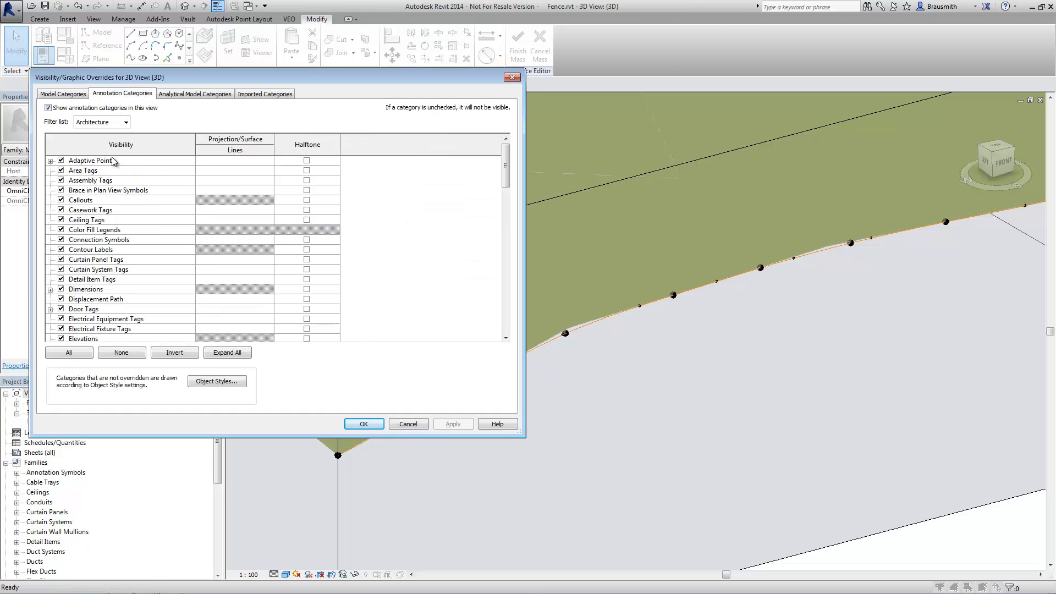
left_click(123, 269)
key("r")
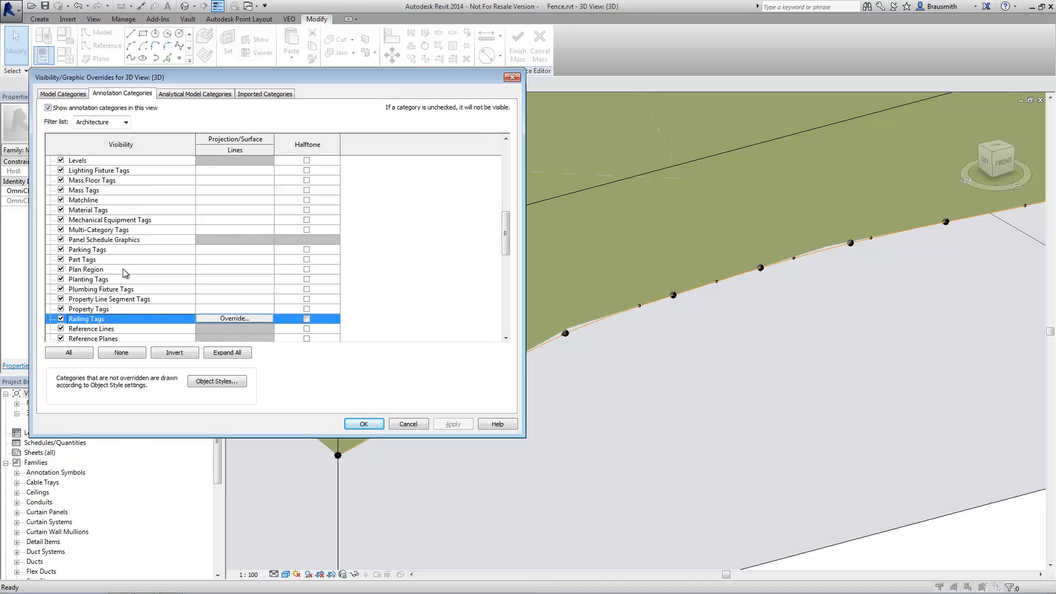
scroll(123, 268, "down", 2)
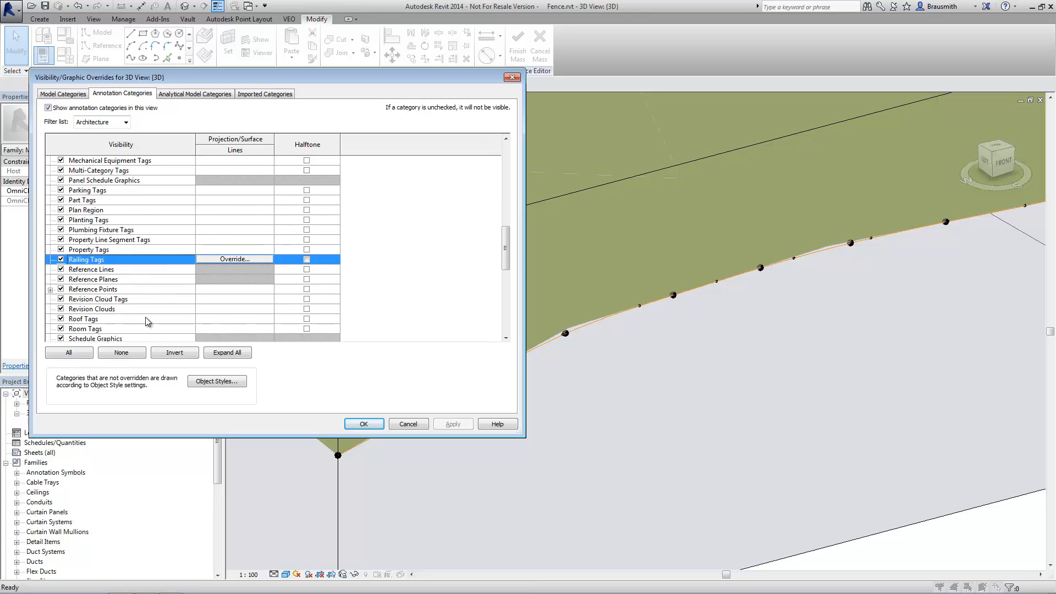
left_click(84, 290)
key("space")
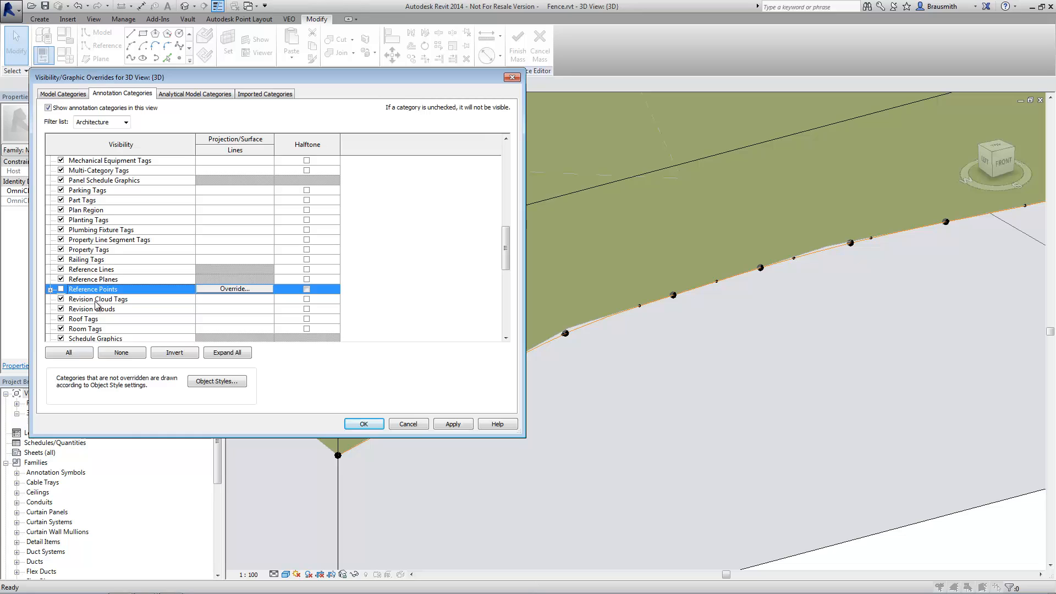
left_click(364, 423)
Place a Fence_PanelPost Type 1 component between the corner node and the adjacent node of the front divided path, and end placement.
middle_click_drag(495, 497, 517, 501)
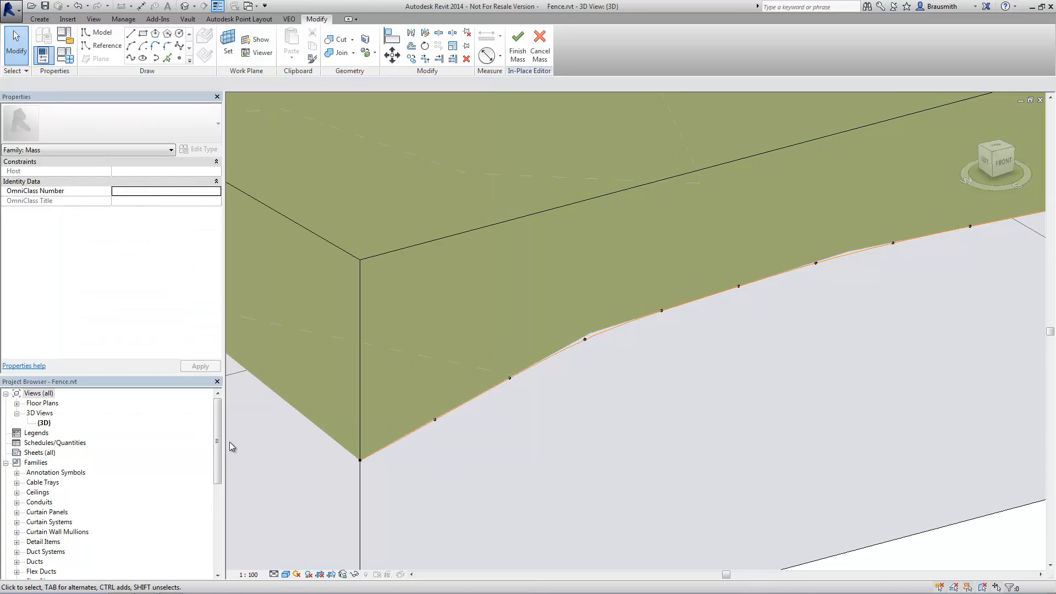
left_click_drag(217, 440, 219, 529)
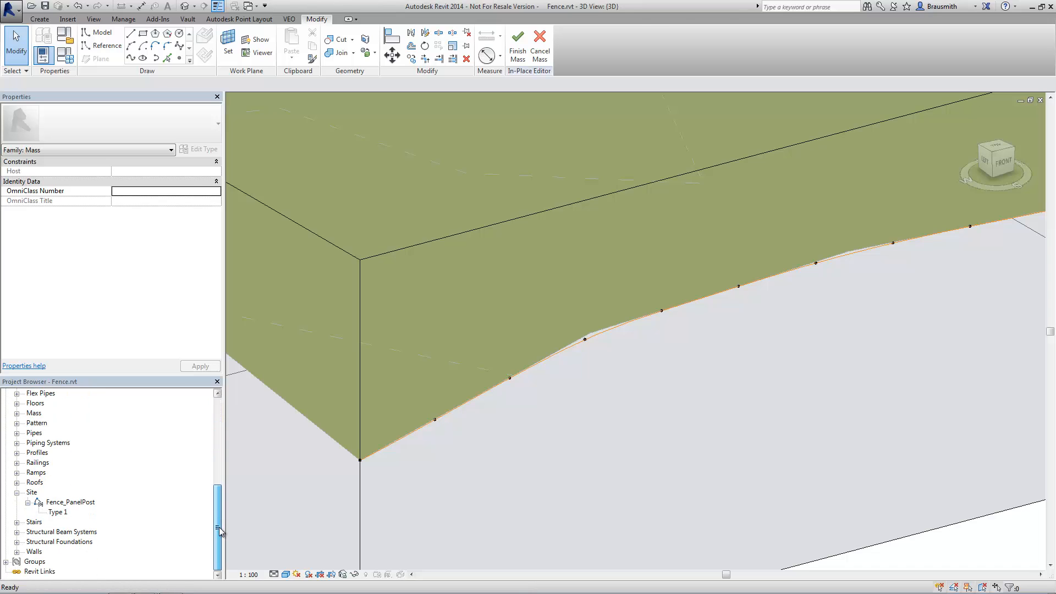
left_click(58, 512)
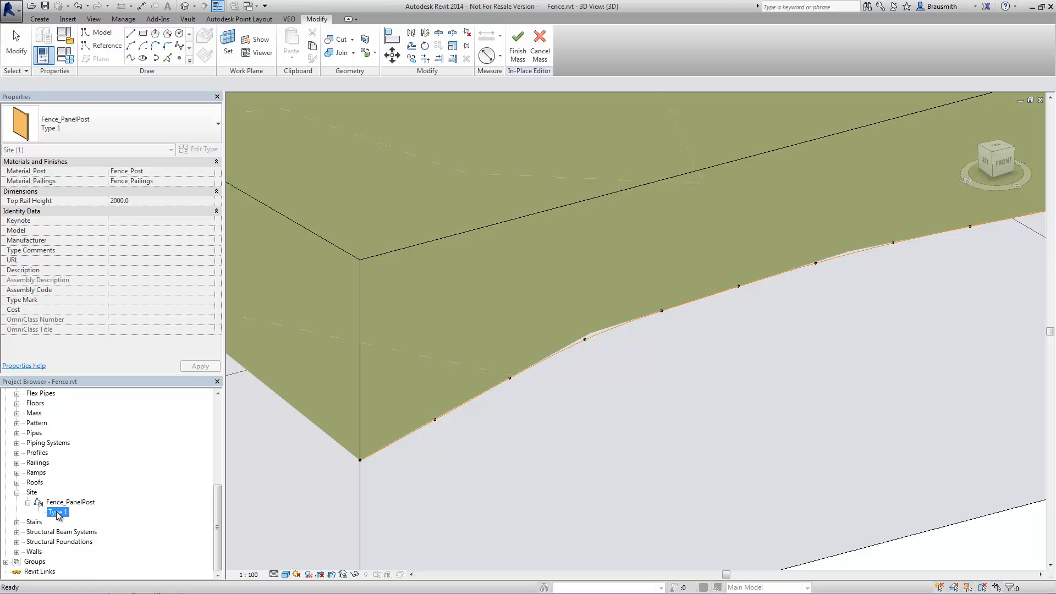
left_click_drag(58, 514, 398, 468)
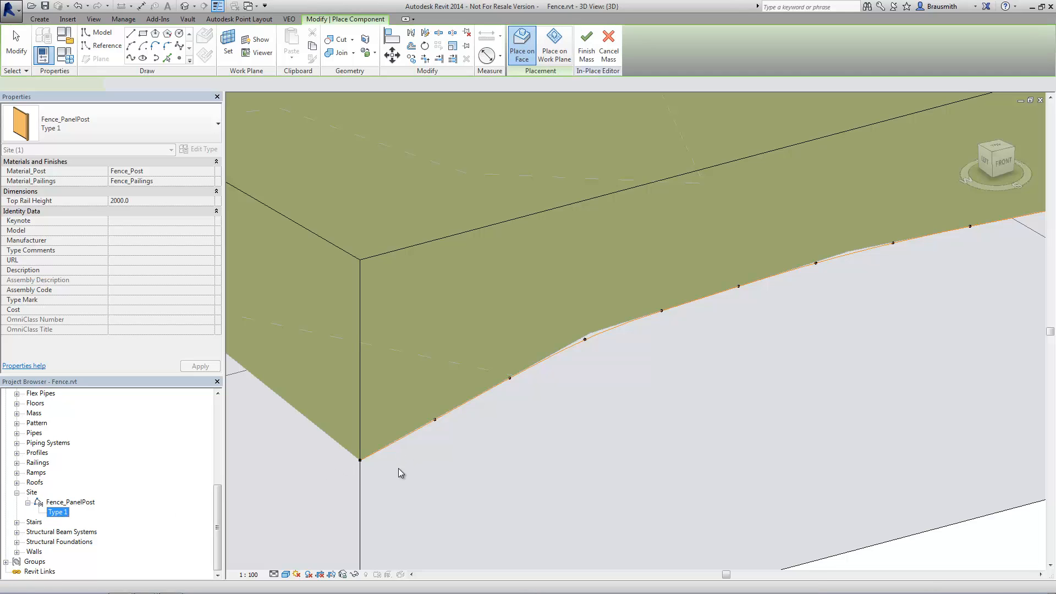
left_click(360, 461)
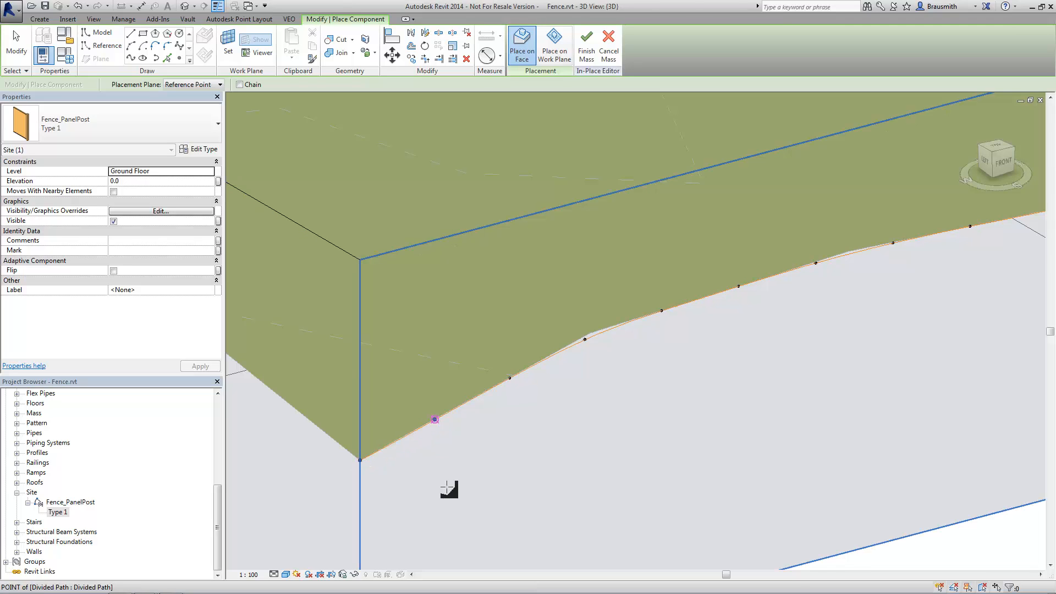
key("Escape")
key("Escape")
scroll(372, 487, "down", 2)
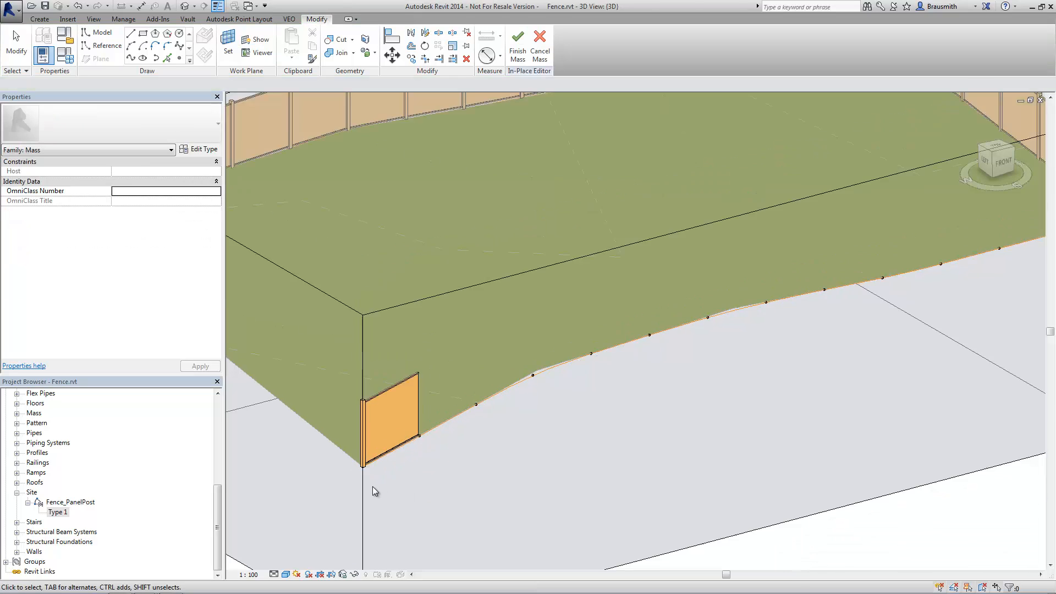
Repeat the placed fence panel along the whole front divided path and finish the in-place mass.
left_click(372, 411)
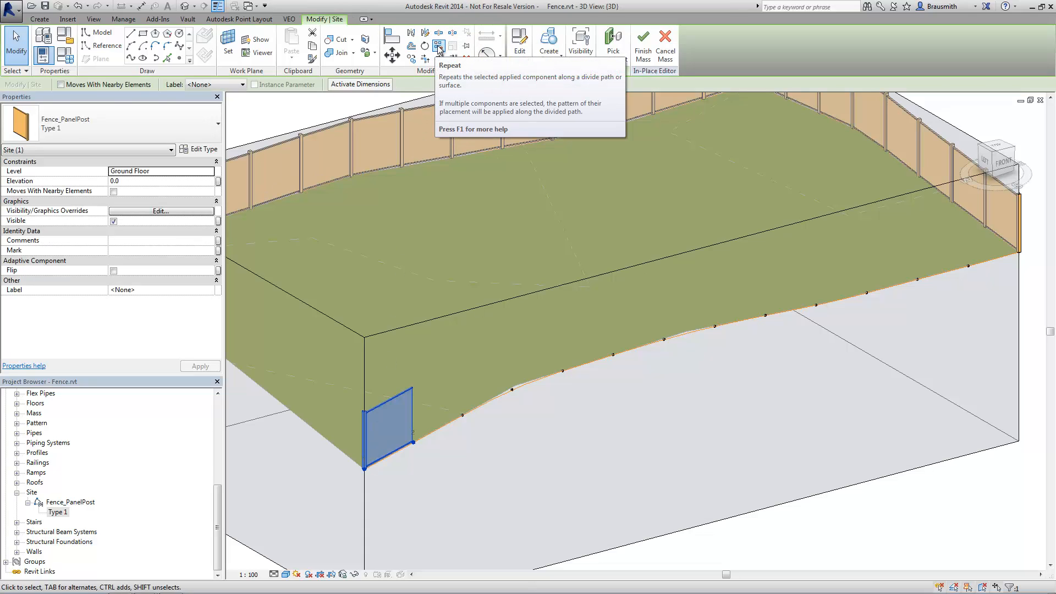
left_click(439, 46)
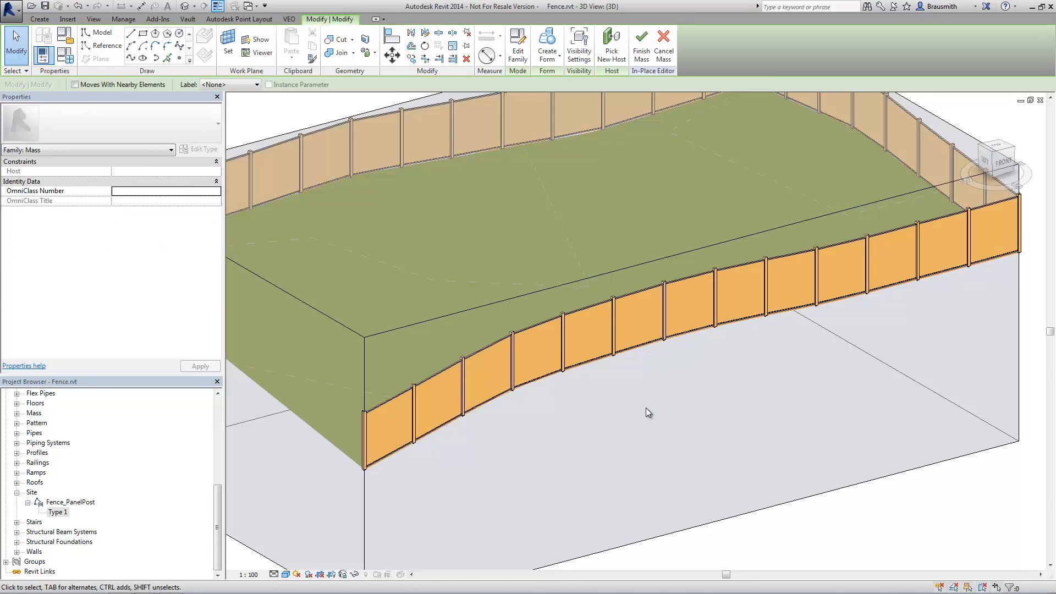
left_click(650, 58)
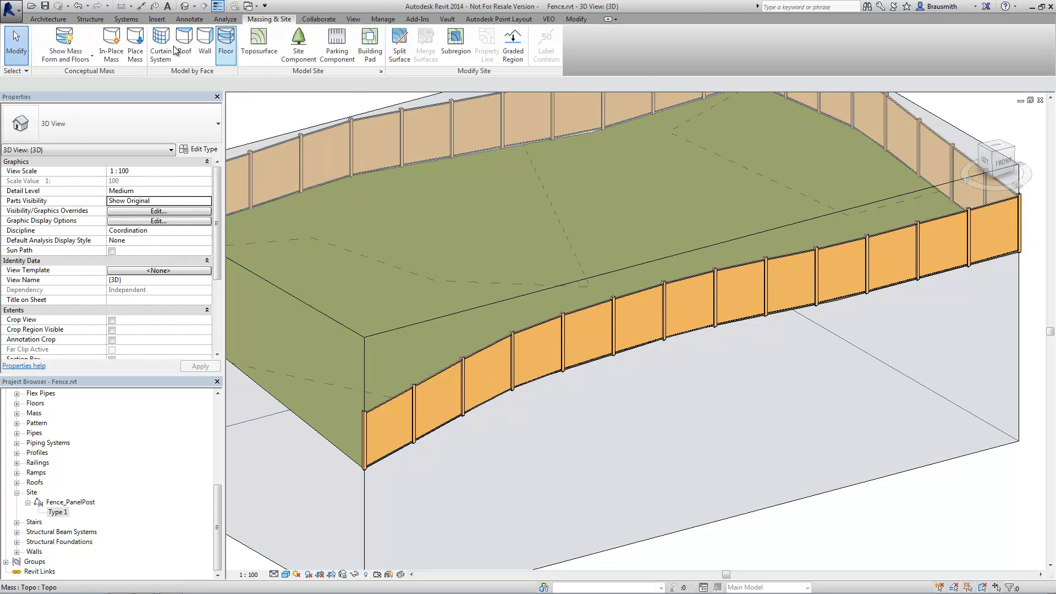
Switch the mass display to Show Mass by View Settings so only the terrain and fence are shown.
left_click(67, 55)
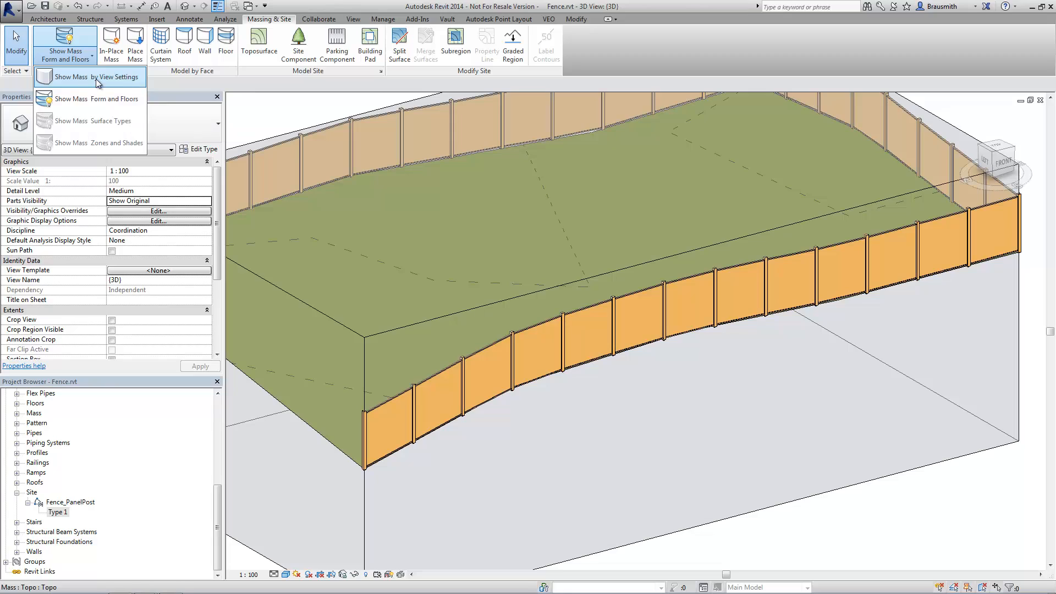
left_click(83, 78)
mouse_move(622, 467)
middle_mouse_down("shift")
mouse_move(634, 484)
mouse_move(716, 451)
mouse_move(802, 386)
mouse_move(624, 481)
middle_mouse_up("shift")
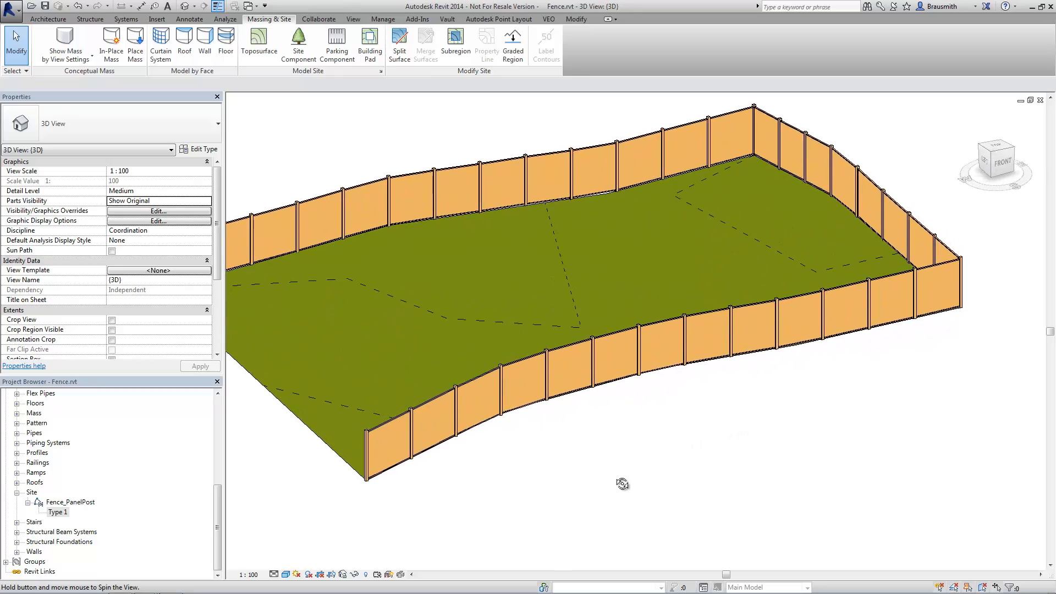